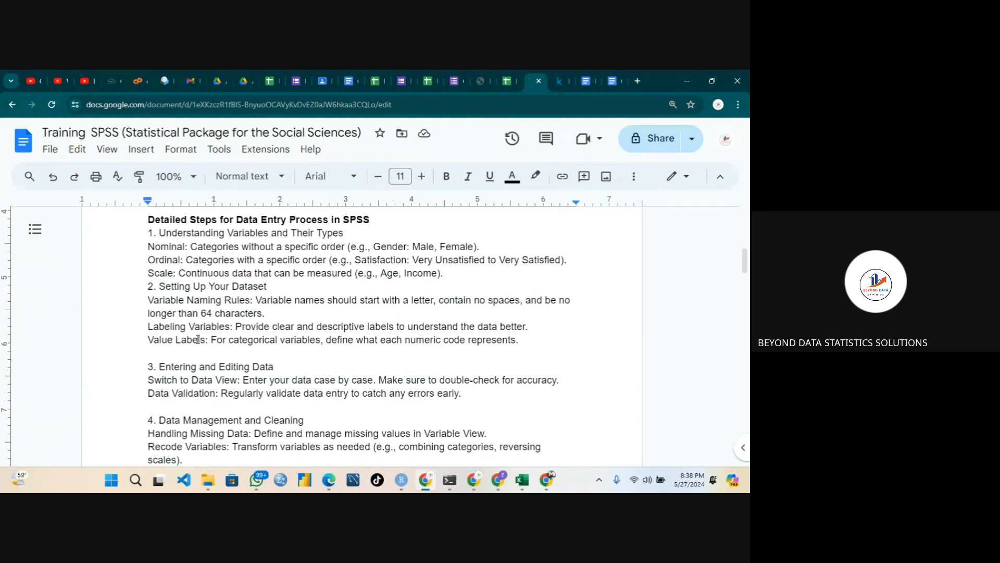
# Read the notes on setting up the dataset and on entering and editing data
pyautogui.click(191, 380)
pyautogui.press('Down')
pyautogui.press('Down')
pyautogui.press('Down')
pyautogui.press('Down')
pyautogui.press('Down')
pyautogui.press('Down')
pyautogui.press('Down')
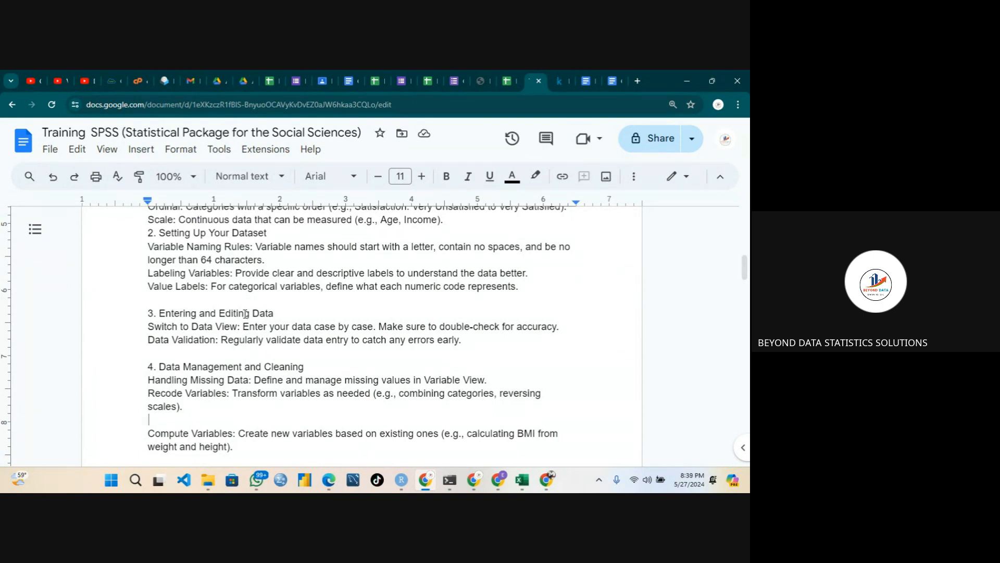
# Read the Data Management and Cleaning section on missing data, recoding variables and computing variables
pyautogui.click(282, 381)
pyautogui.click(225, 381)
pyautogui.click(213, 404)
pyautogui.click(298, 394)
pyautogui.press('Down')
pyautogui.press('Down')
pyautogui.press('Down')
pyautogui.press('Down')
pyautogui.press('Down')
# Read on from the Step-by-Step Data Entry in SPSS heading to the Setting Up Variables section
pyautogui.write('Step-by-Step  Data Entry in SPSS')
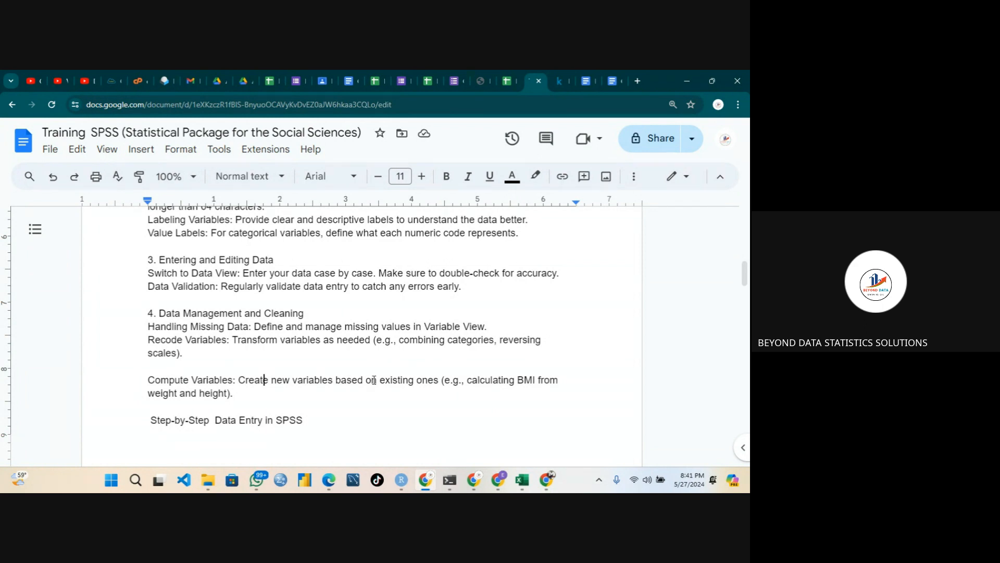
pyautogui.press('Down')
pyautogui.press('Down')
pyautogui.press('Down')
pyautogui.press('Down')
pyautogui.press('Down')
pyautogui.press('Down')
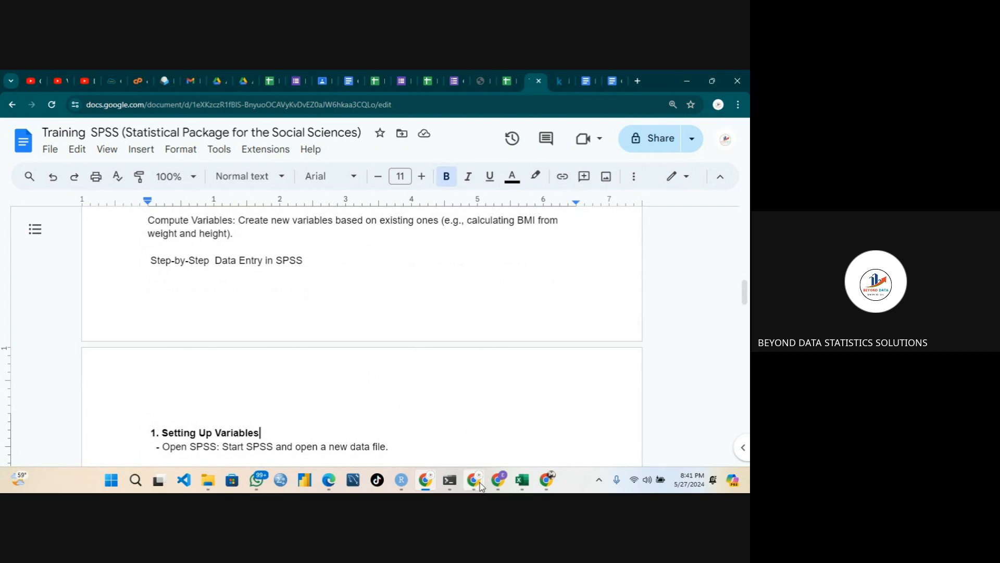
# Switch to the Google Meet call and stop presenting the screen
pyautogui.moveTo(479, 485)
pyautogui.click(395, 427)
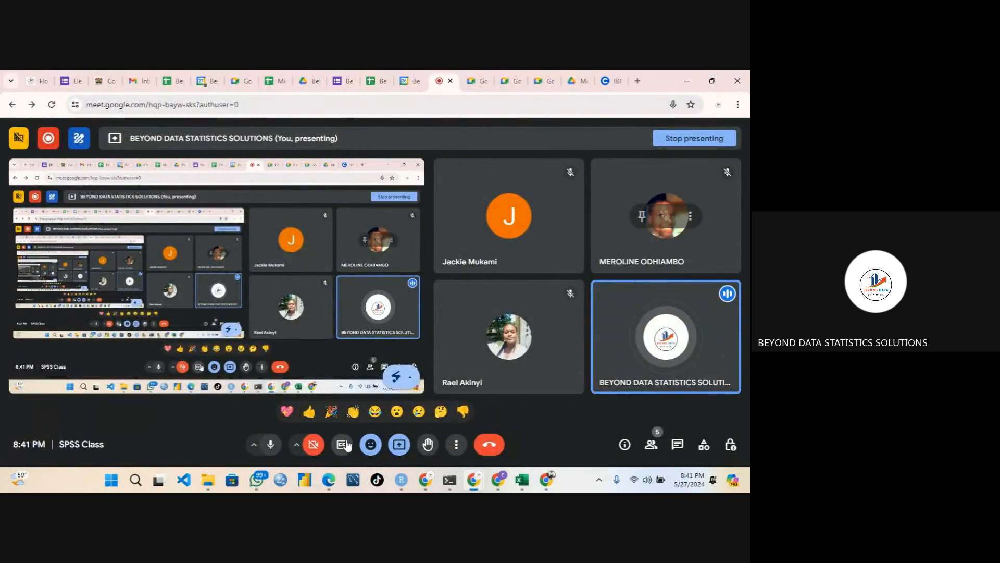
pyautogui.click(399, 445)
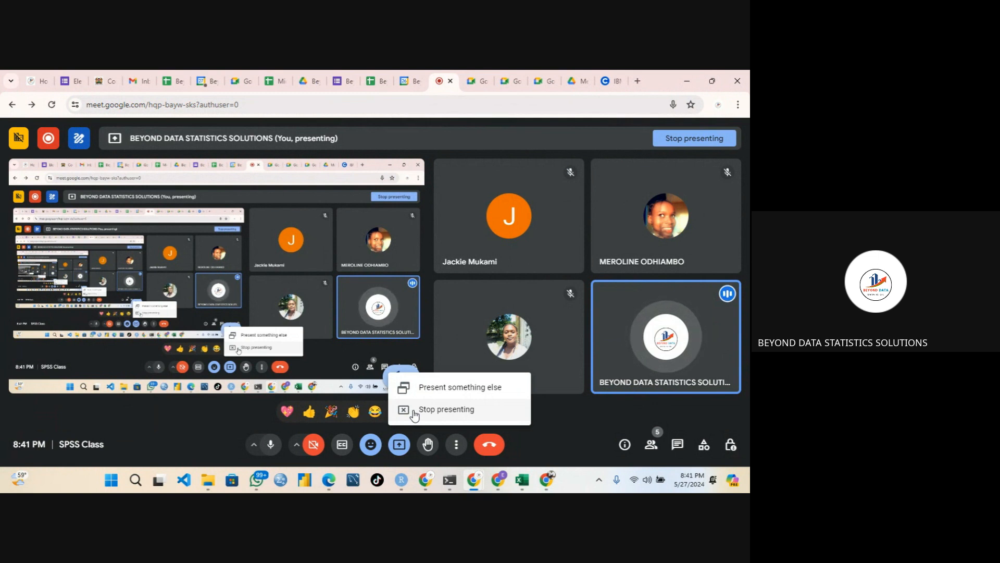
pyautogui.click(416, 414)
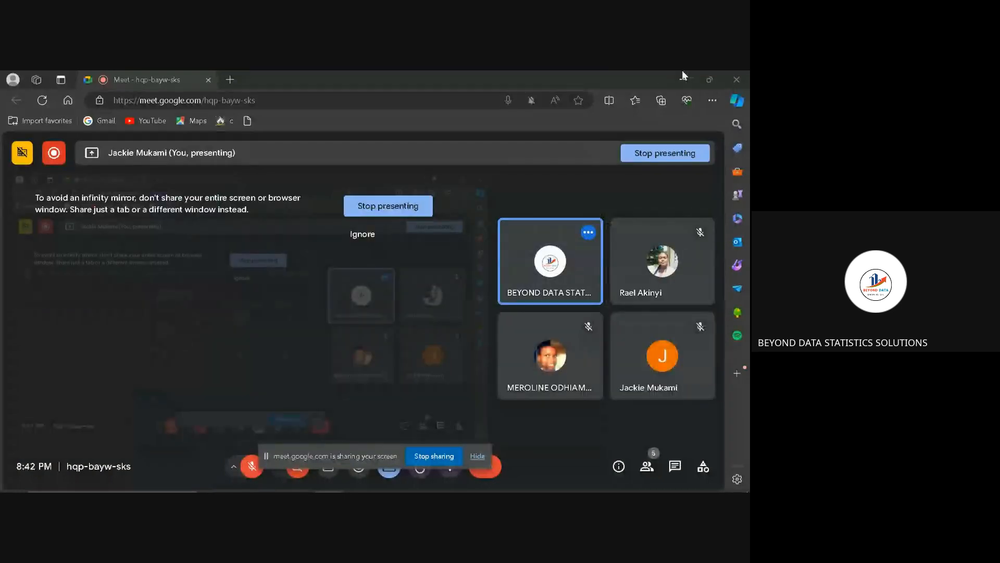
# Clear the Meet and WhatsApp windows away and maximize the SPSS Data Editor
pyautogui.click(692, 73)
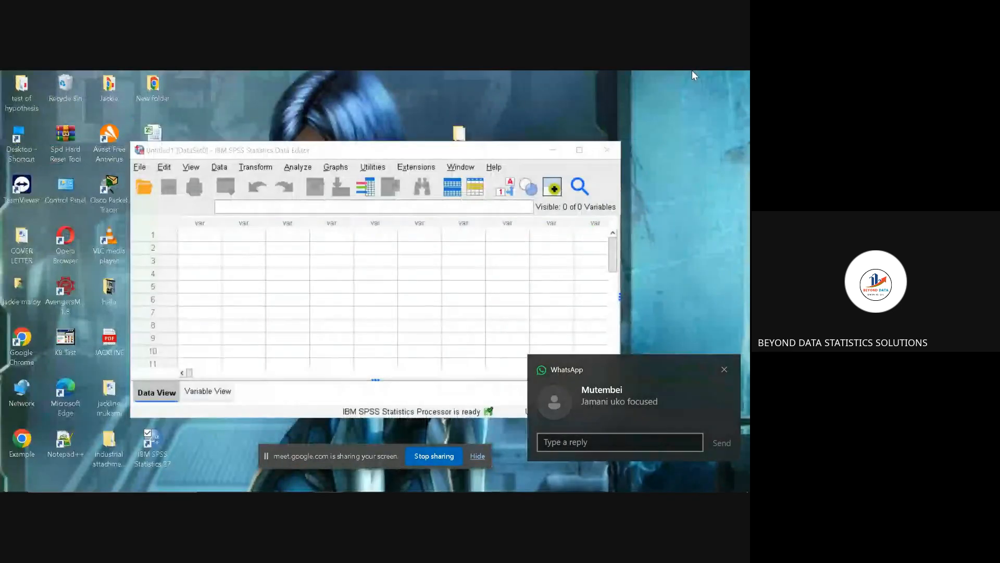
pyautogui.click(724, 365)
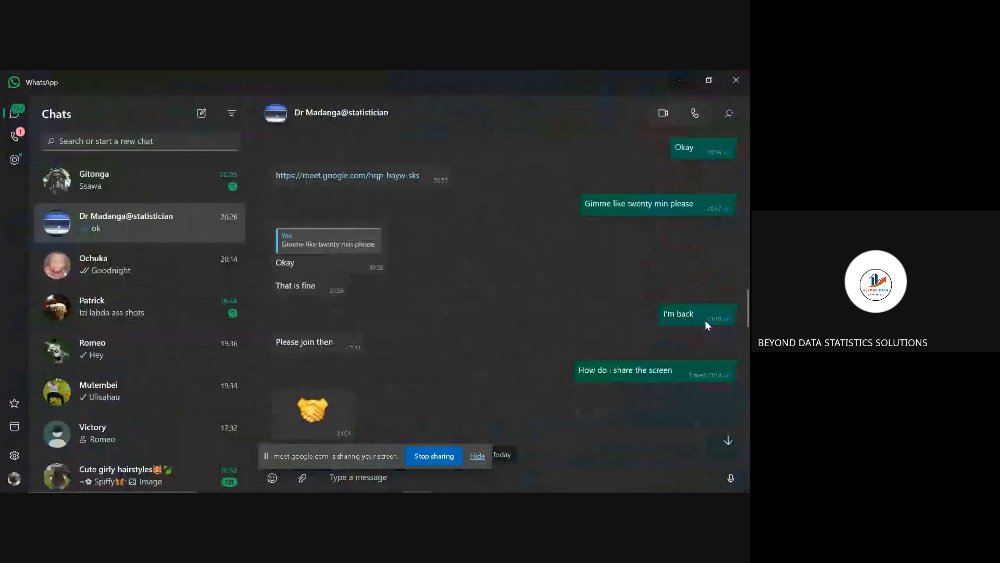
pyautogui.click(736, 80)
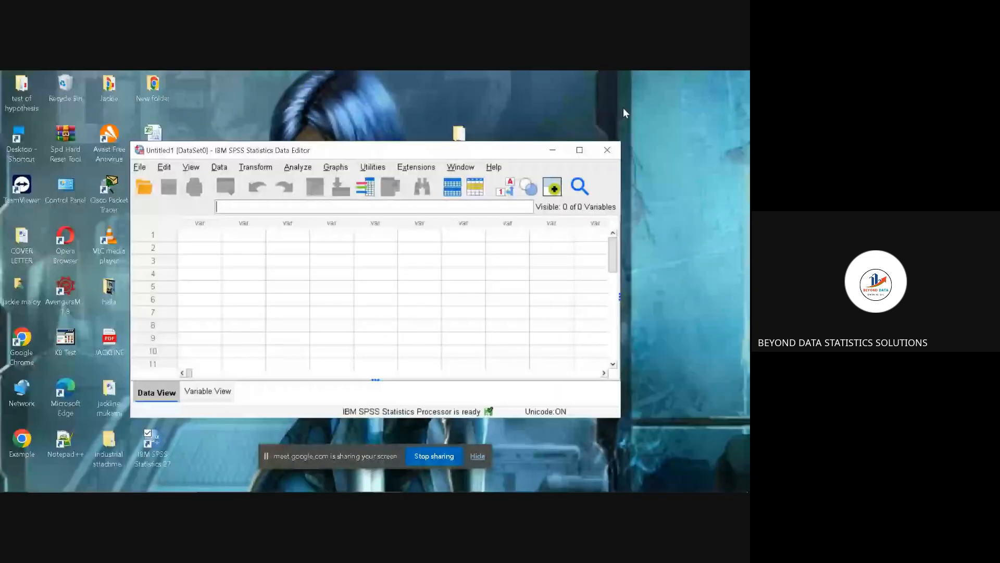
pyautogui.click(578, 150)
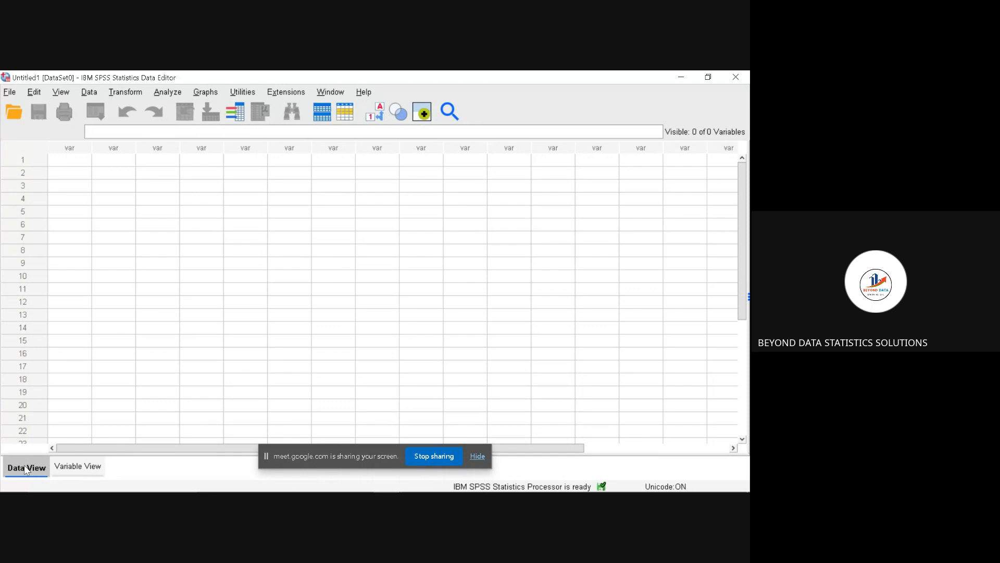
# Show the variable definitions of the empty dataset and hide the screen-sharing notice
pyautogui.click(67, 471)
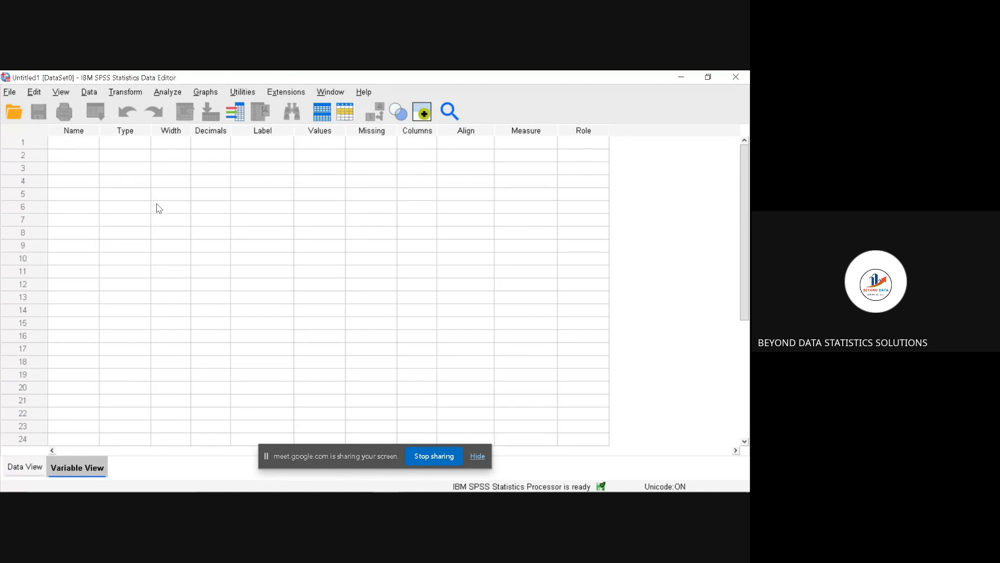
pyautogui.click(478, 457)
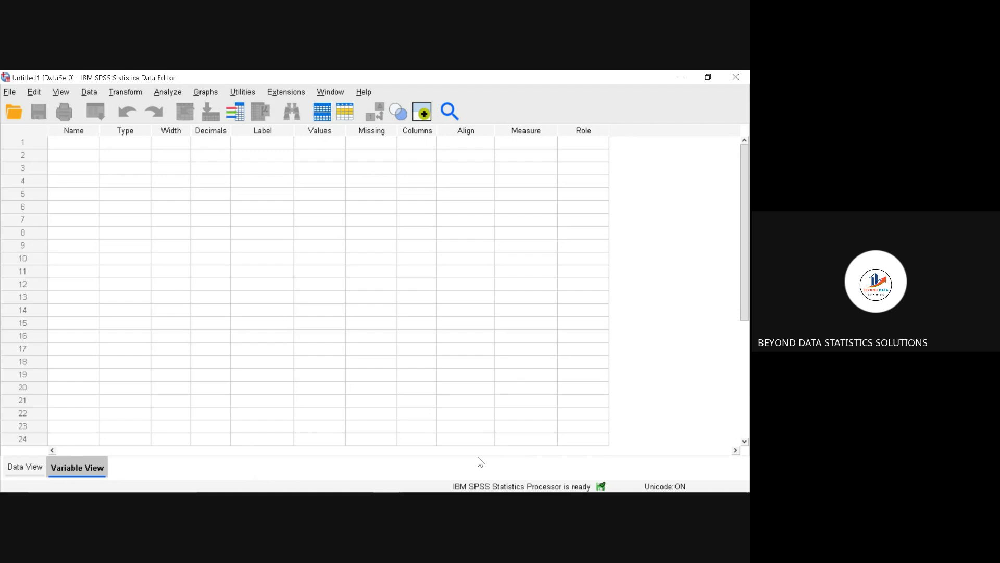
pyautogui.moveTo(458, 492)
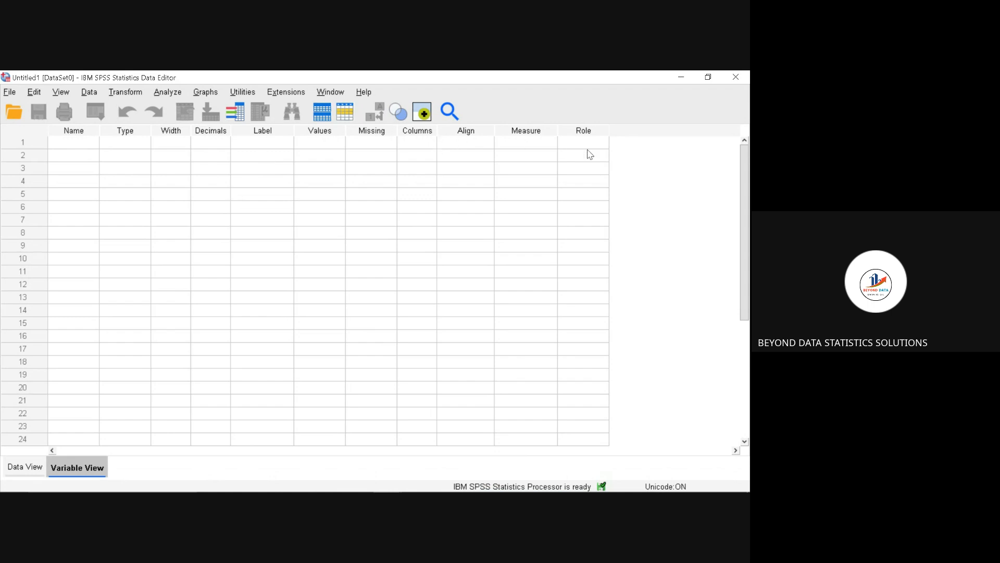
# Try to name the first variable 1gender, starting with a digit
pyautogui.click(74, 142)
pyautogui.write('1')
pyautogui.write('gender')
pyautogui.click(109, 147)
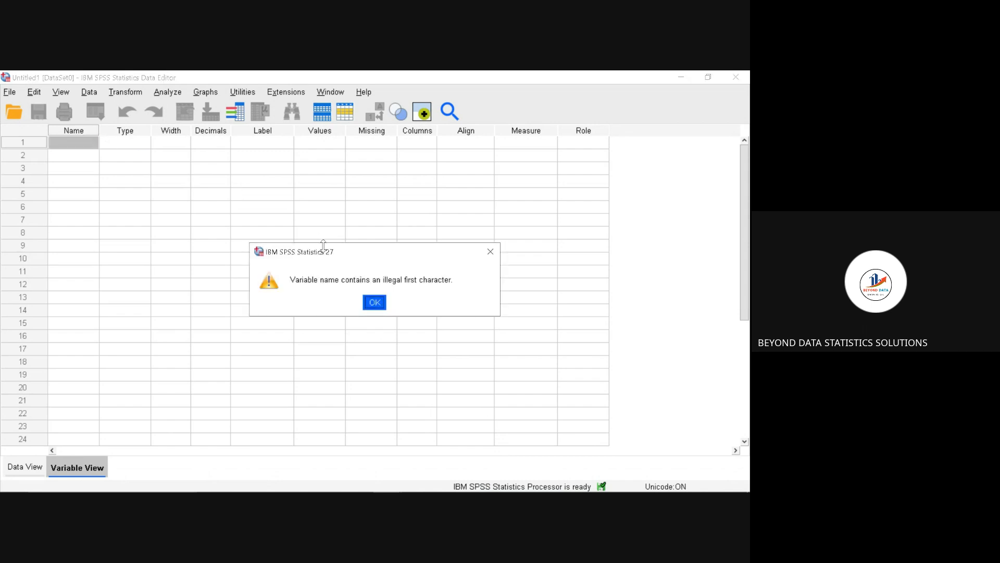
pyautogui.click(374, 308)
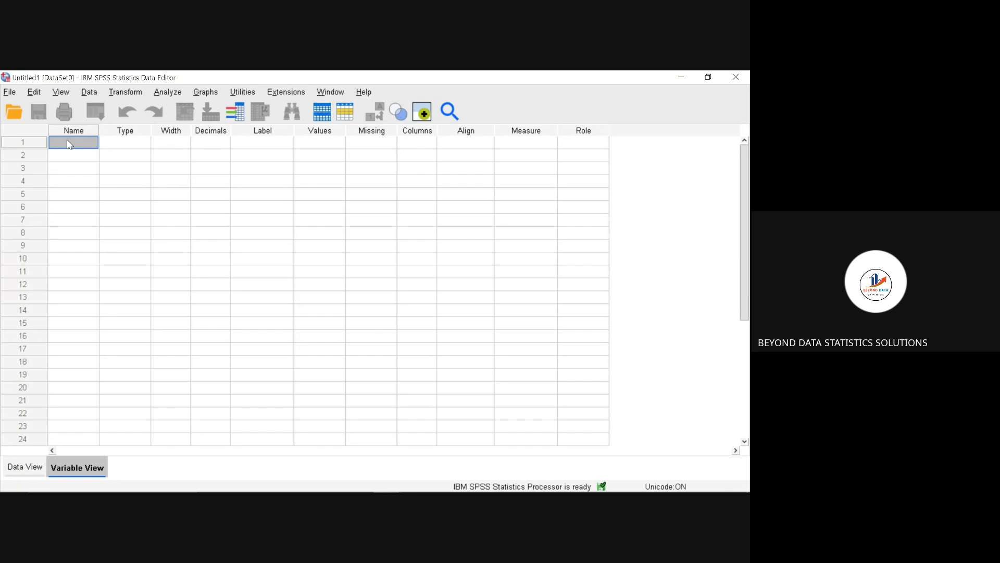
# Name the first variable a1
pyautogui.write('a1')
pyautogui.click(117, 147)
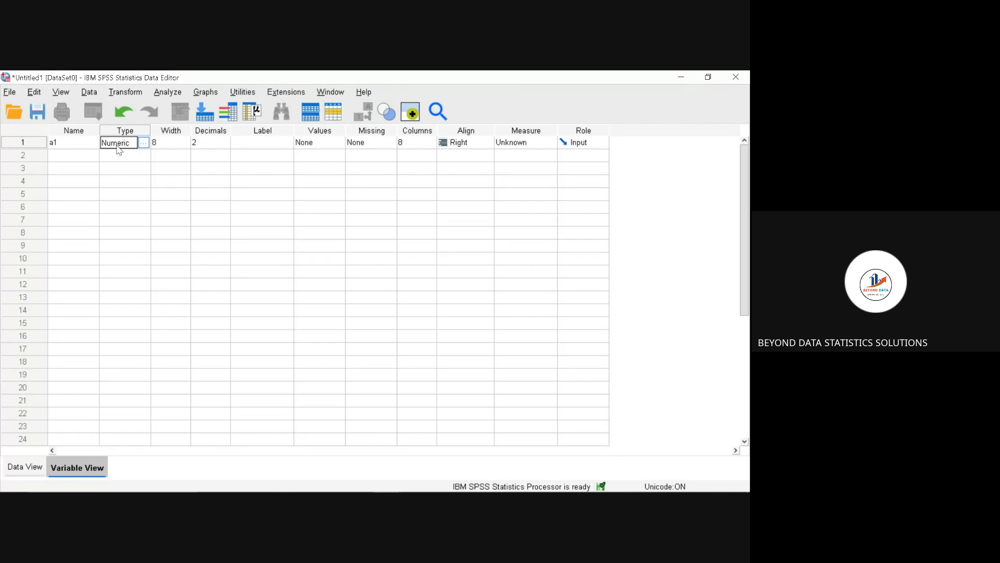
pyautogui.click(65, 153)
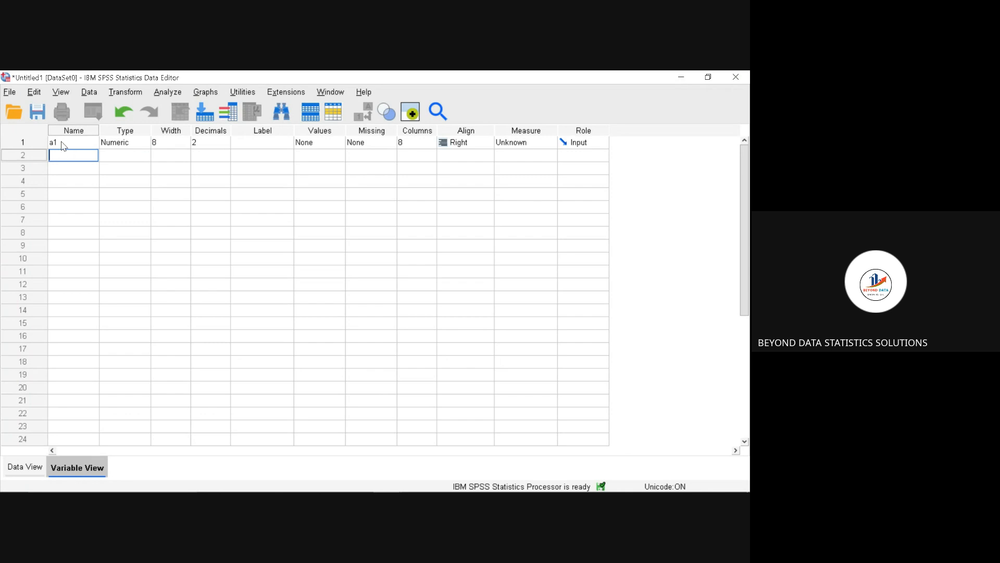
# Try to rename the first variable "gender student", with a space in the name
pyautogui.click(62, 142)
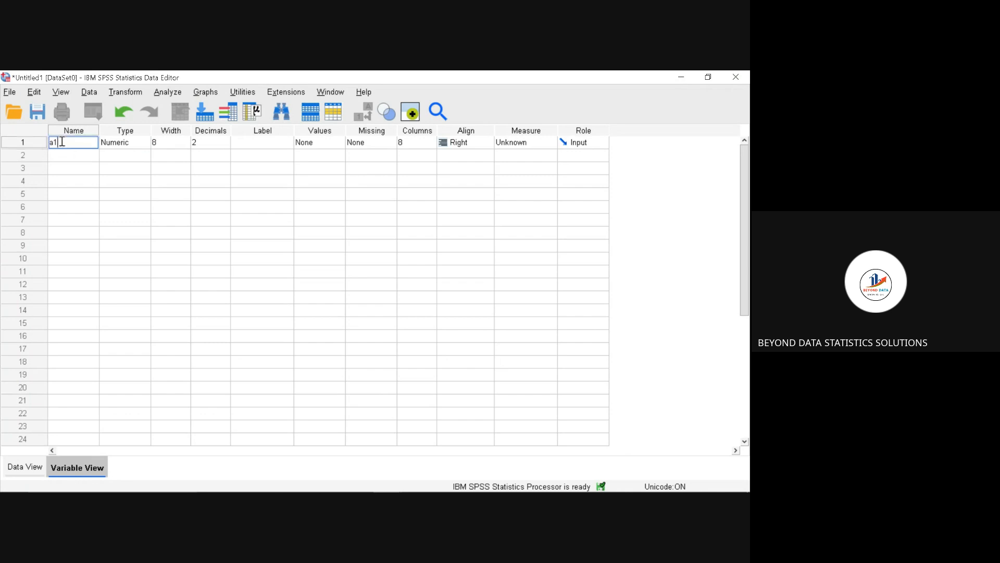
pyautogui.press('BackSpace')
pyautogui.write('gender student')
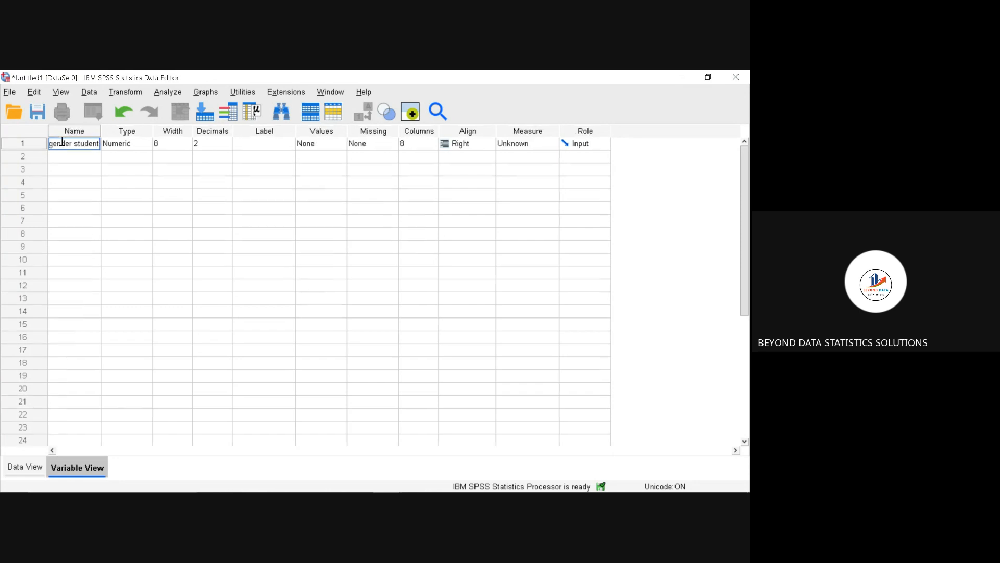
pyautogui.click(134, 147)
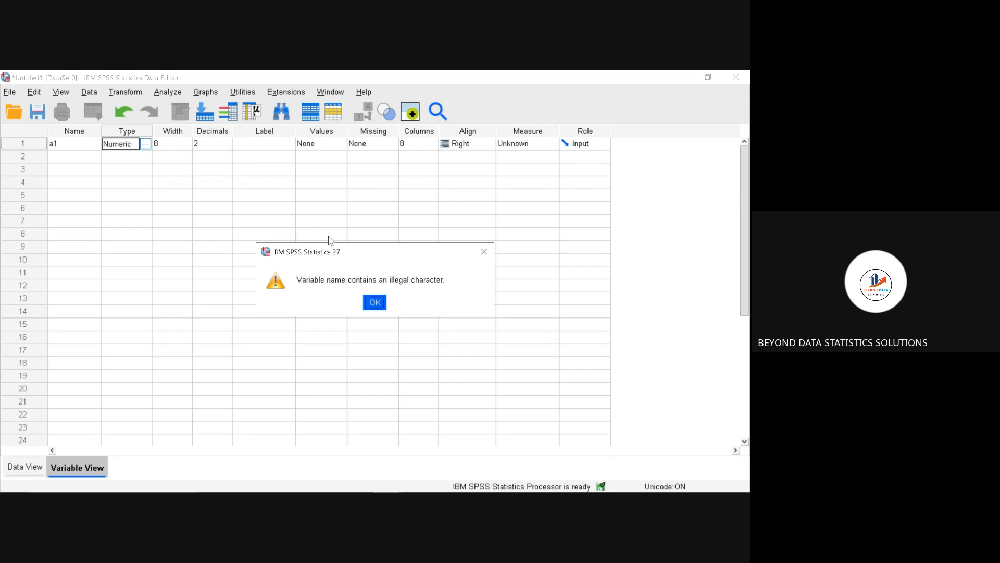
pyautogui.click(375, 303)
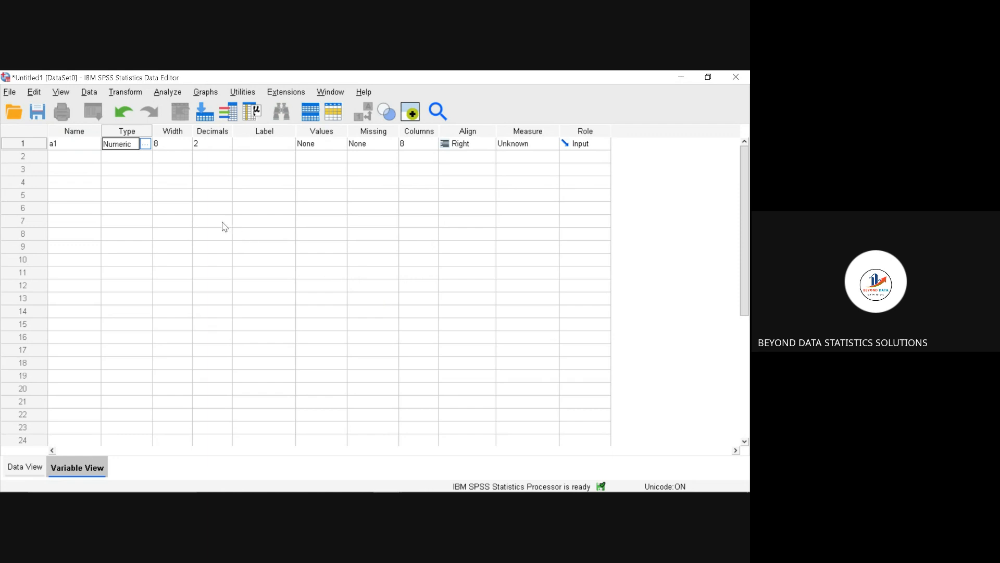
# Rename the first variable a_1, using an underscore
pyautogui.click(81, 144)
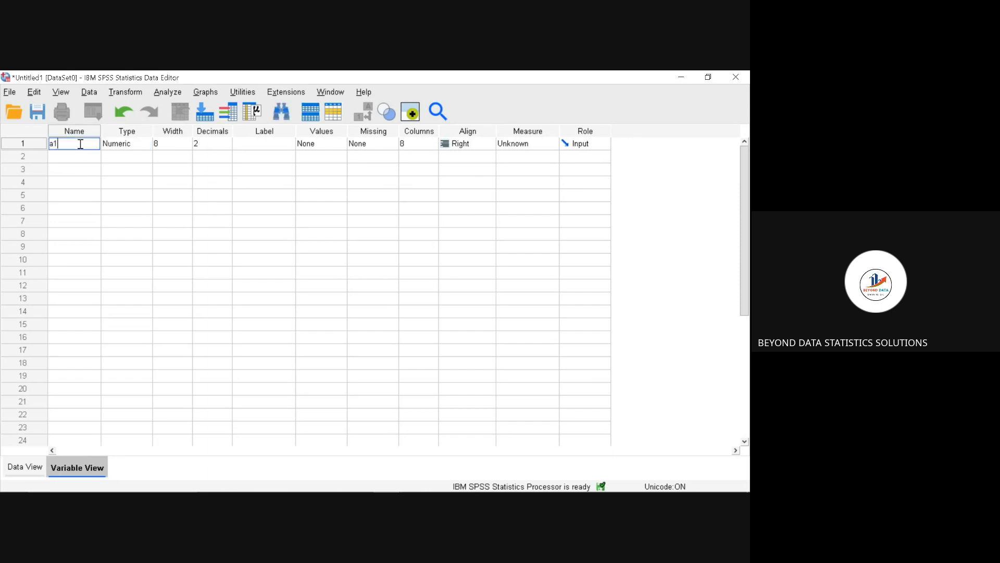
pyautogui.press('BackSpace')
pyautogui.press('BackSpace')
pyautogui.write('_1')
pyautogui.click(123, 151)
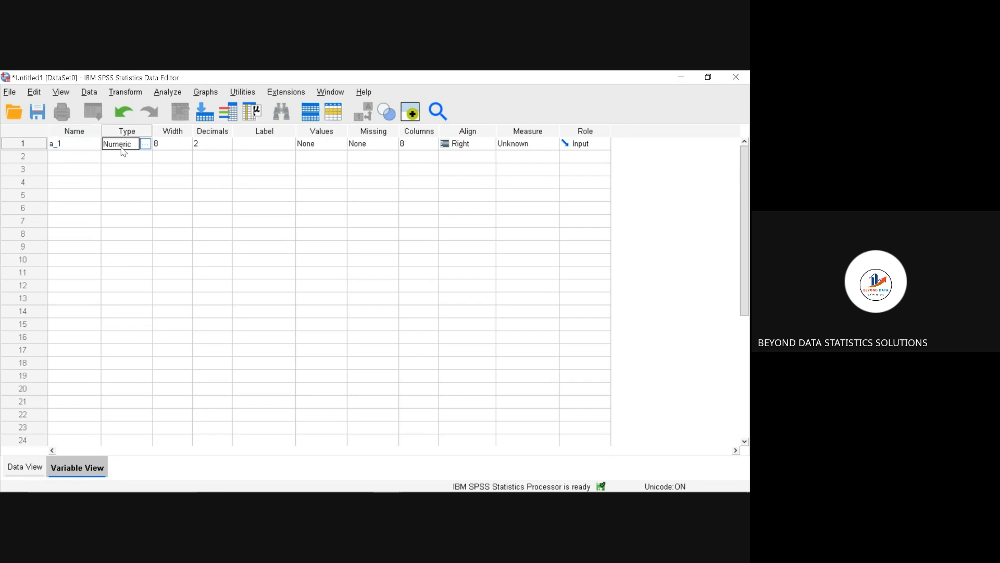
# Rename the first variable a@1, using an at sign
pyautogui.click(77, 144)
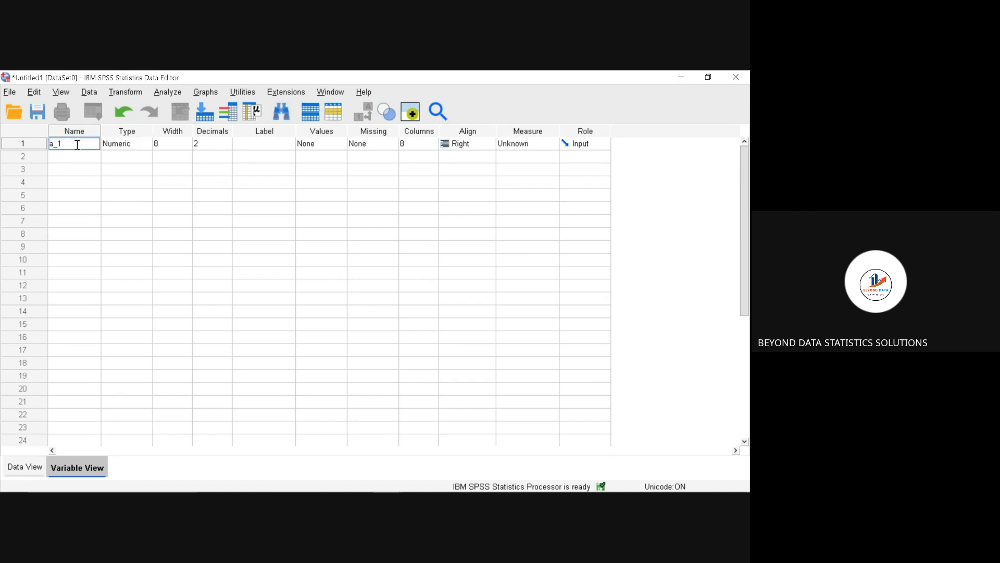
pyautogui.press('BackSpace')
pyautogui.press('BackSpace')
pyautogui.write('@1')
pyautogui.click(138, 149)
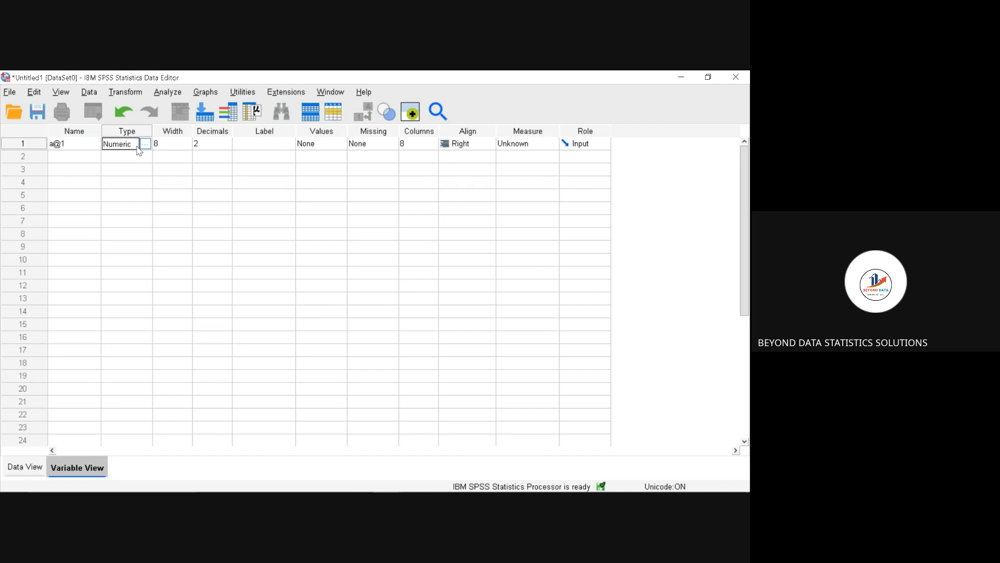
# Try to rename the first variable _a1, starting with an underscore
pyautogui.click(56, 145)
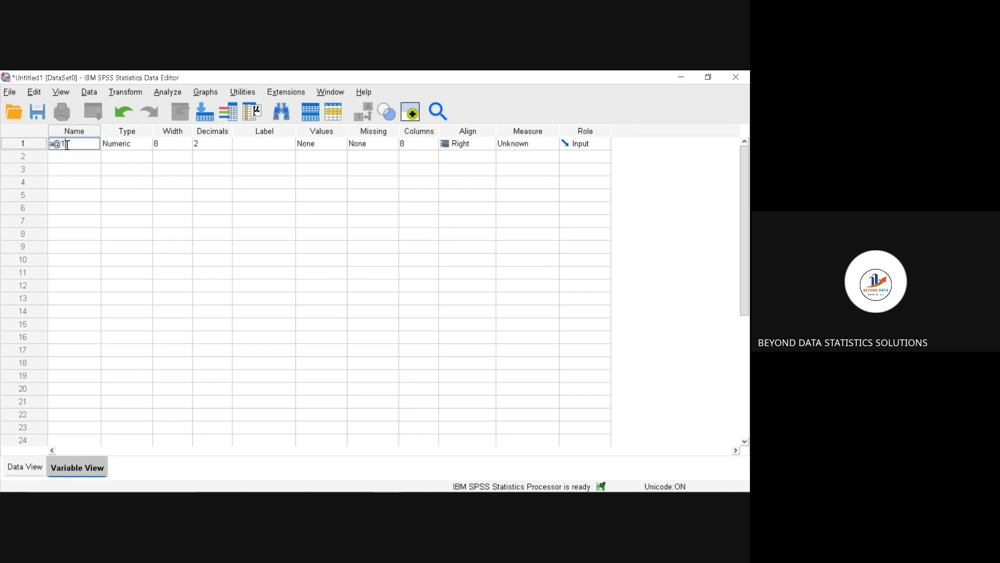
pyautogui.press('BackSpace')
pyautogui.press('BackSpace')
pyautogui.press('BackSpace')
pyautogui.write('_a1')
pyautogui.click(115, 150)
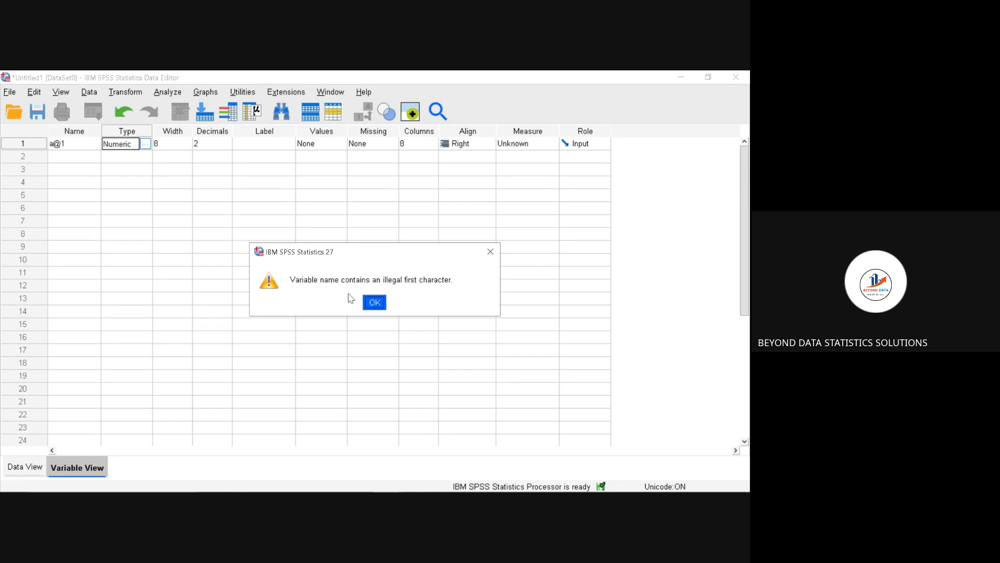
pyautogui.click(374, 303)
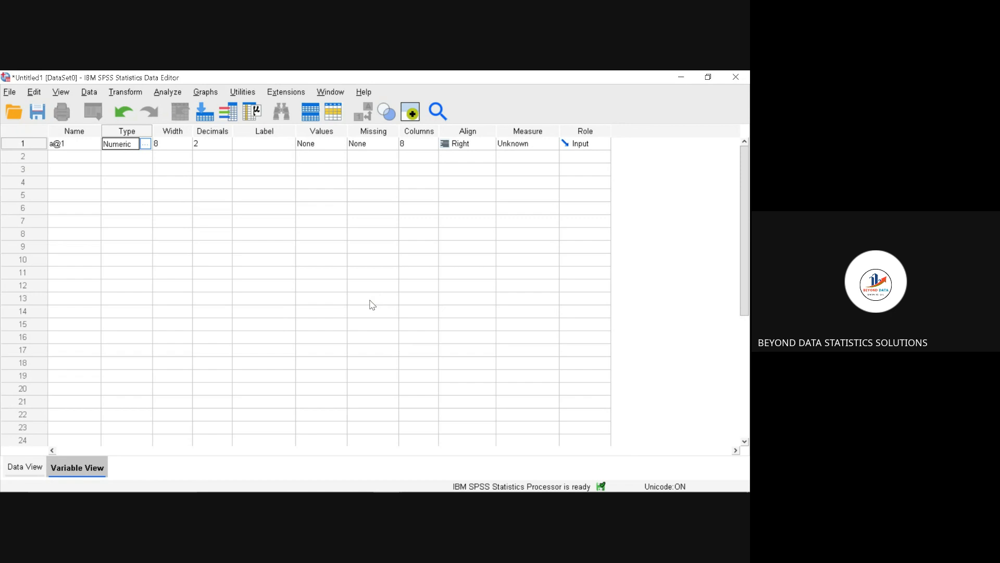
# Rename the first variable gender
pyautogui.doubleClick(72, 144)
pyautogui.press('BackSpace')
pyautogui.press('BackSpace')
pyautogui.press('BackSpace')
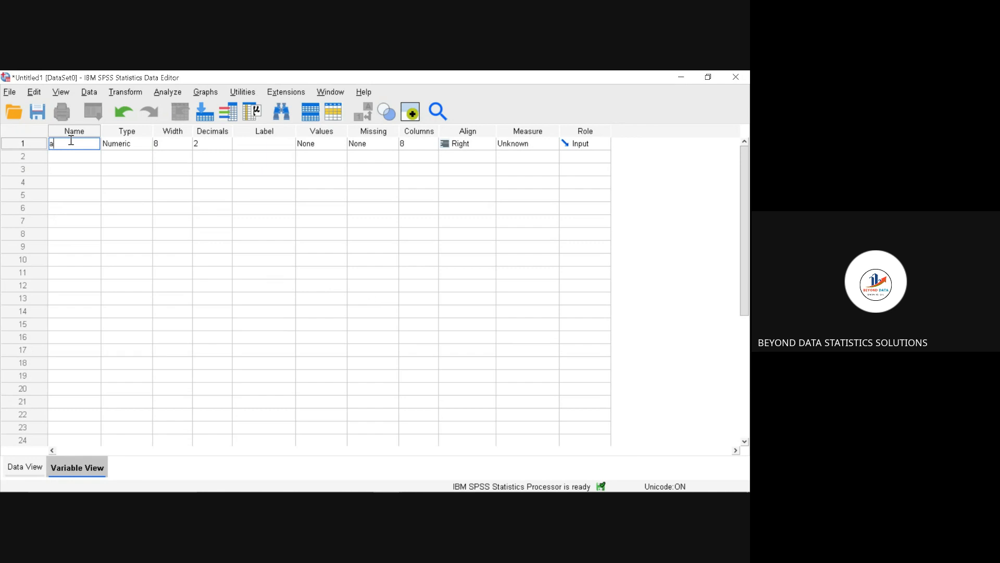
pyautogui.write('gender')
pyautogui.click(132, 146)
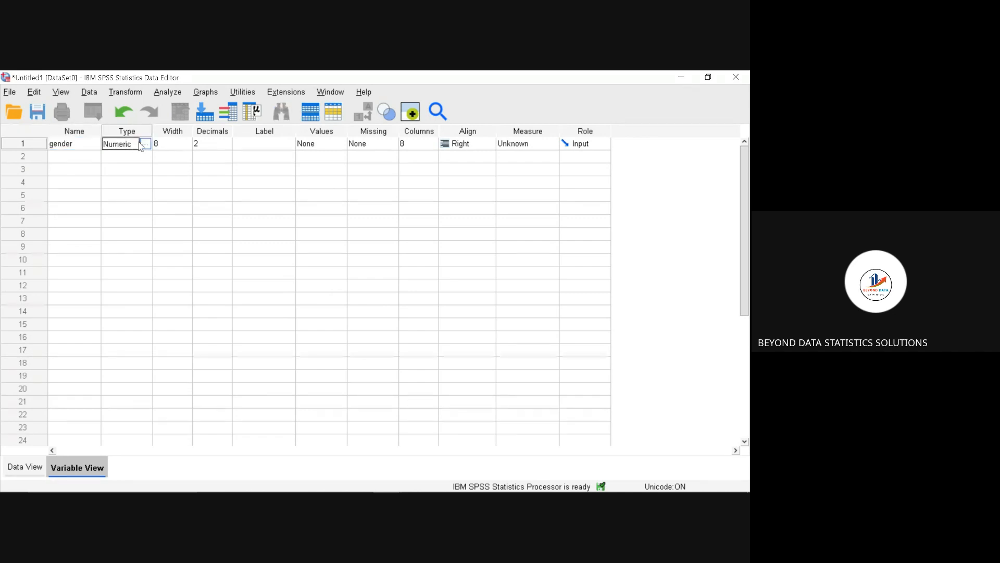
# Set the first variable's type to String
pyautogui.click(146, 145)
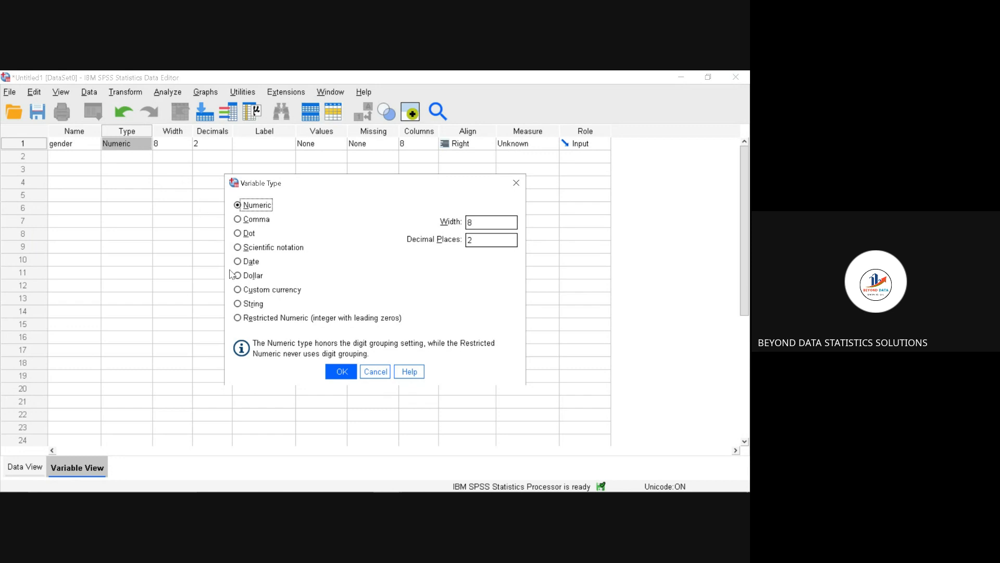
pyautogui.click(238, 304)
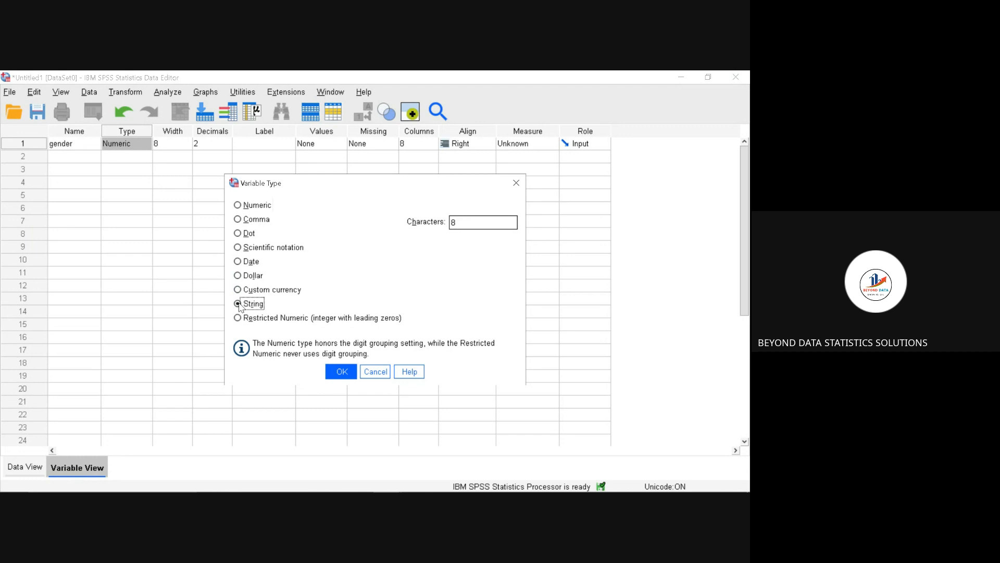
pyautogui.click(342, 372)
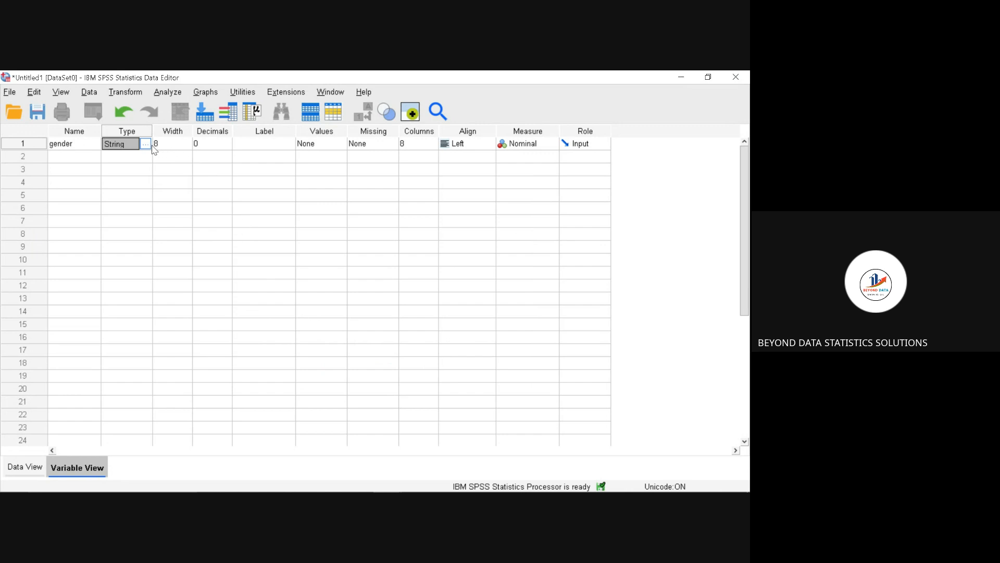
# Rename the string variable in the first row std_name
pyautogui.click(86, 149)
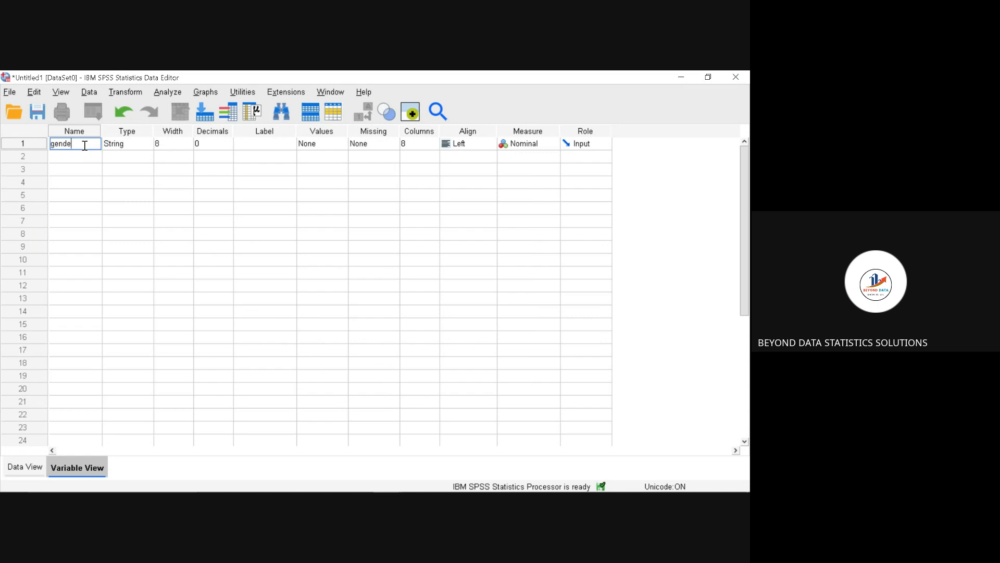
pyautogui.press('BackSpace')
pyautogui.press('BackSpace')
pyautogui.press('BackSpace')
pyautogui.press('BackSpace')
pyautogui.press('BackSpace')
pyautogui.write('st')
pyautogui.write('udent')
pyautogui.press('BackSpace')
pyautogui.press('BackSpace')
pyautogui.press('BackSpace')
pyautogui.press('BackSpace')
pyautogui.press('BackSpace')
pyautogui.write('d_name')
pyautogui.click(140, 149)
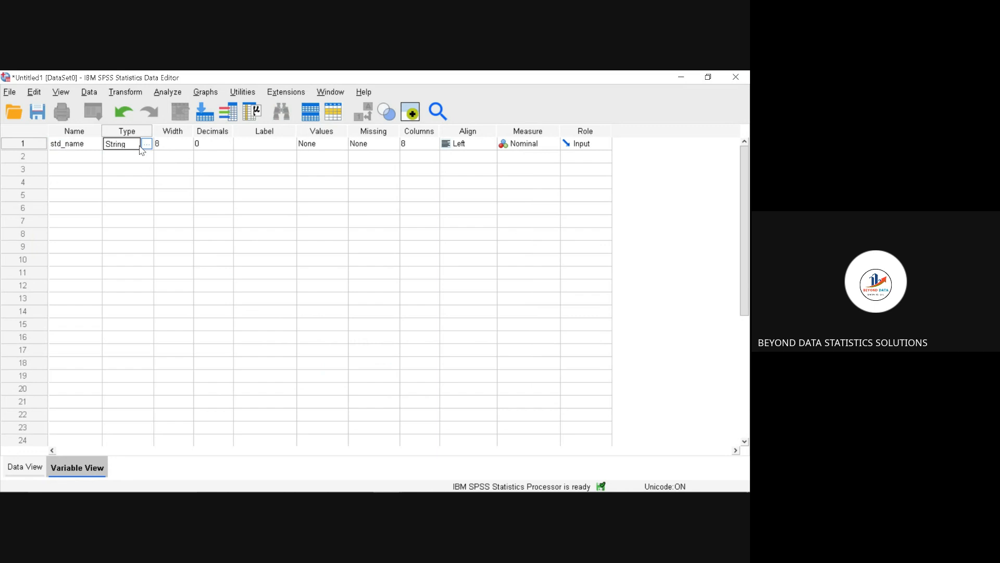
# Set the width of std_name to 5 and enter a student's name in the first case of Data View
pyautogui.click(173, 146)
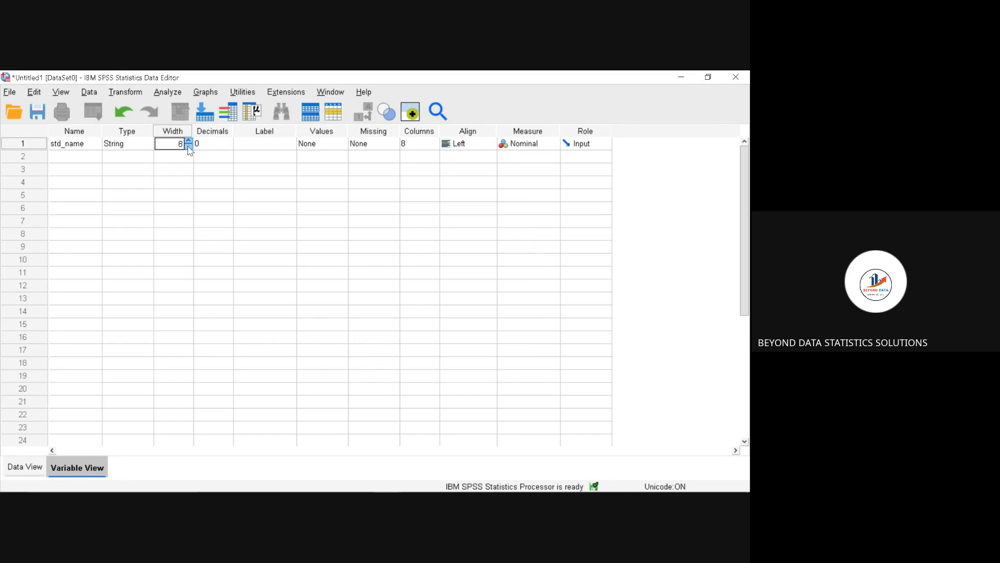
pyautogui.click(189, 147)
pyautogui.click(28, 470)
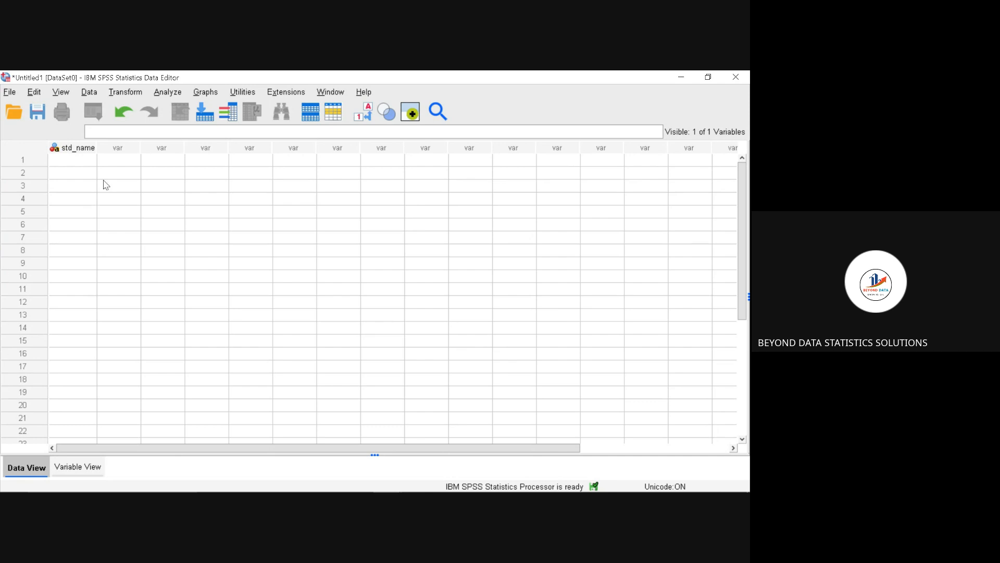
pyautogui.click(83, 163)
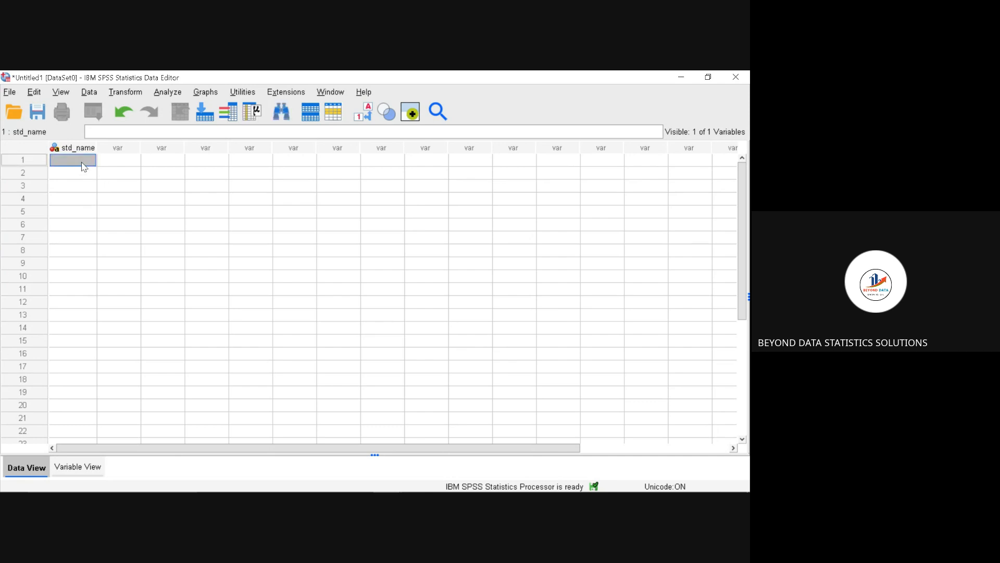
pyautogui.write('mukam')
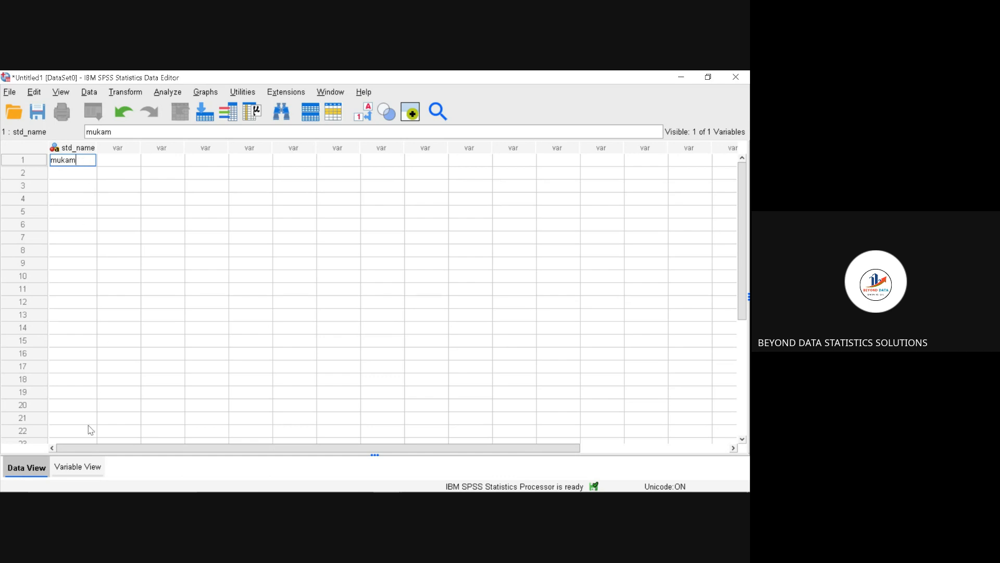
# Increase the width of std_name to 6 and add the missing last letter to the student's name in the first case
pyautogui.click(83, 474)
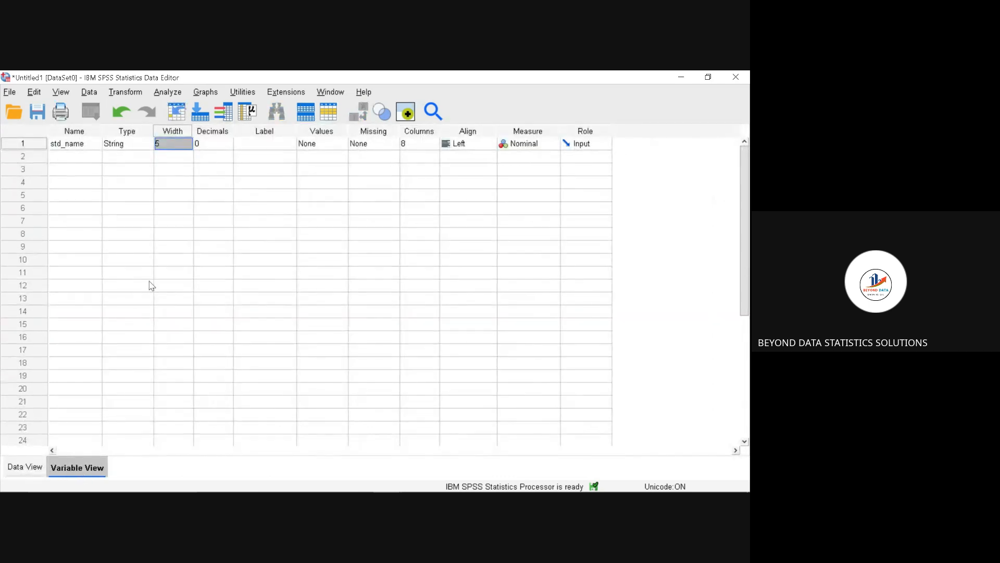
pyautogui.click(187, 145)
pyautogui.click(25, 467)
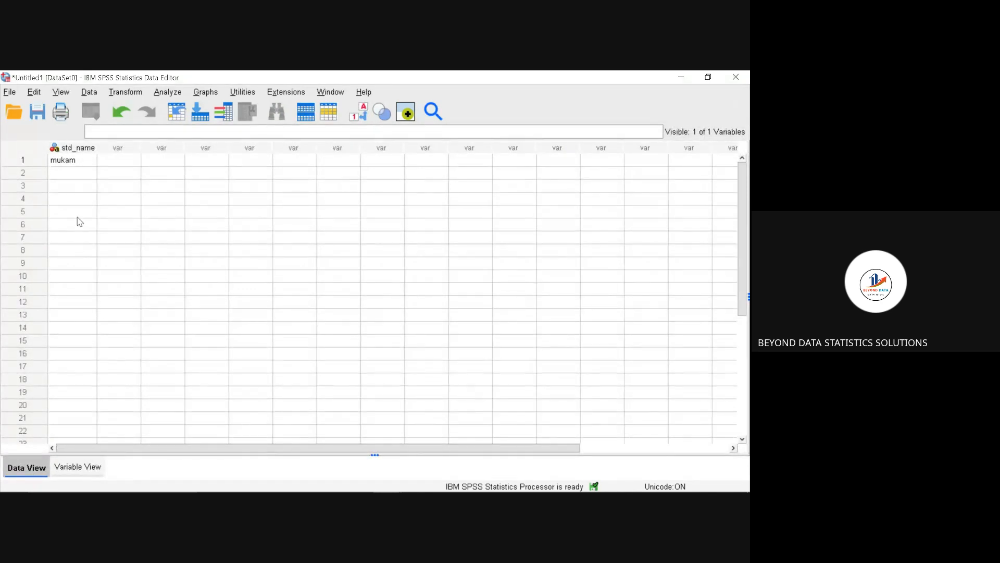
pyautogui.click(78, 159)
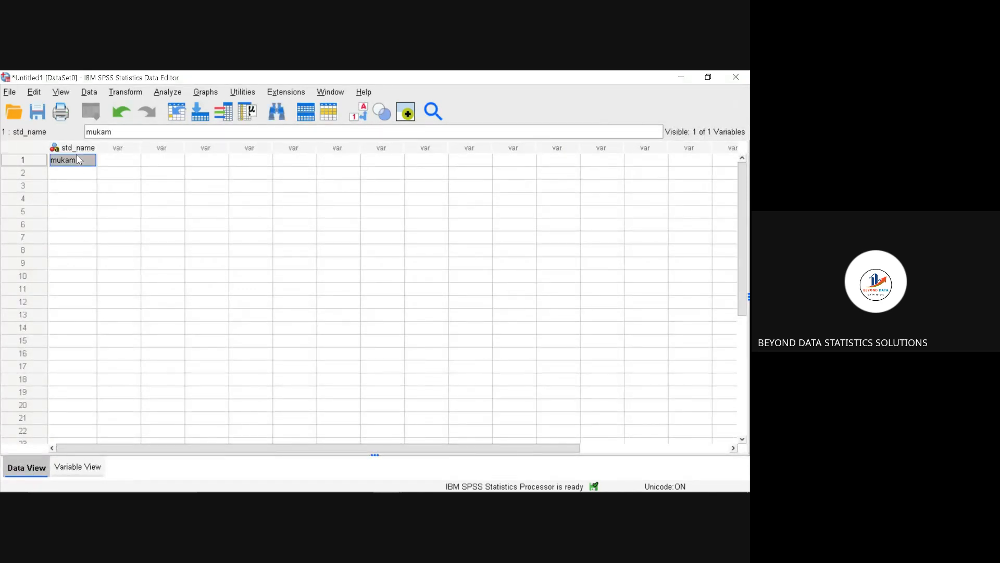
pyautogui.doubleClick(80, 163)
pyautogui.write('i')
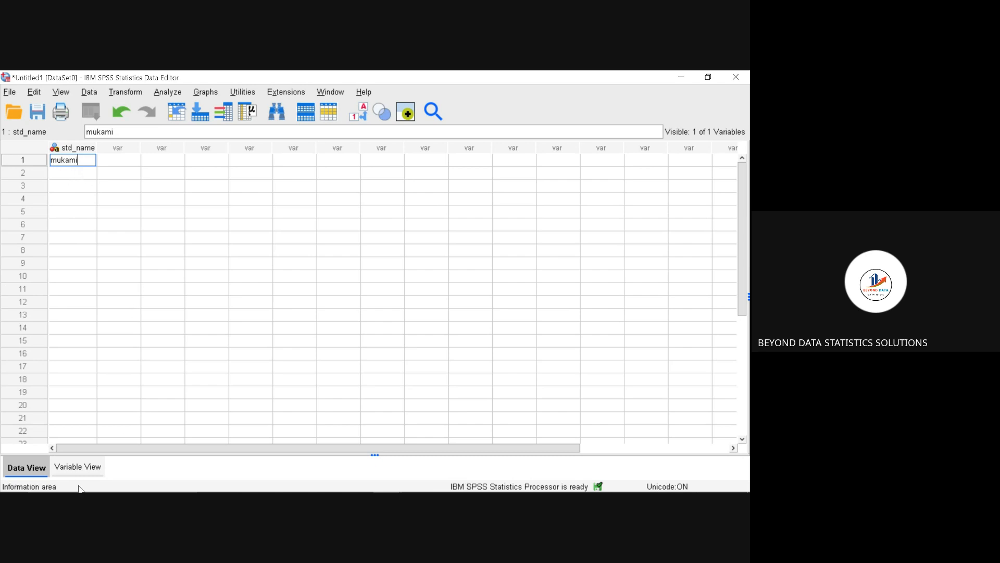
# Label the std_name variable "student name" in Variable View
pyautogui.click(81, 467)
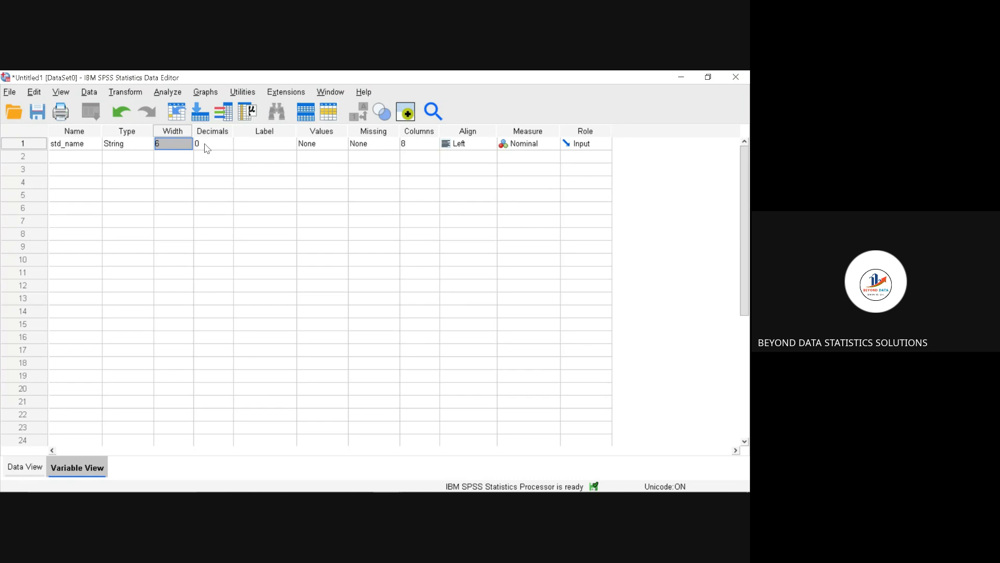
pyautogui.click(247, 143)
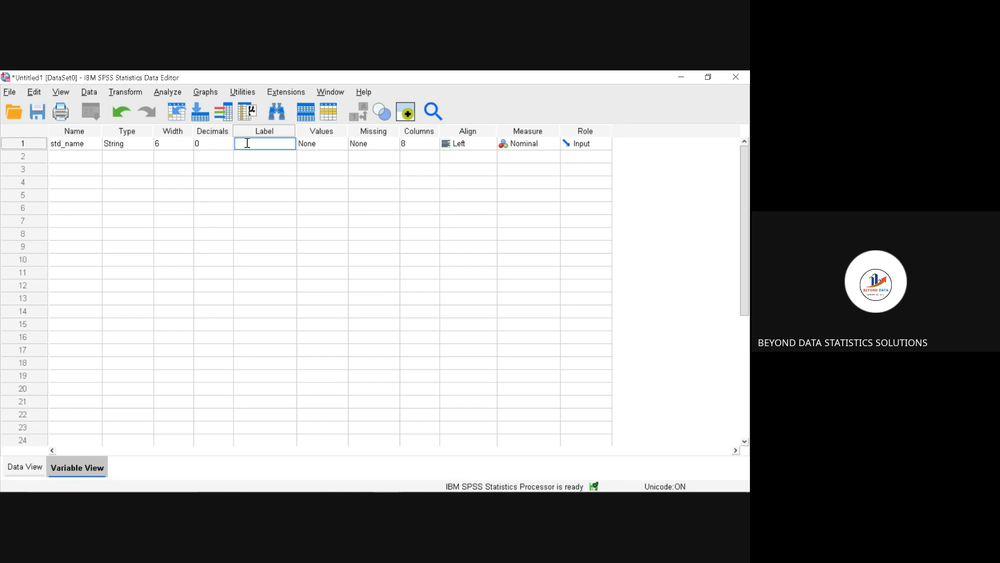
pyautogui.write('student name')
pyautogui.click(309, 148)
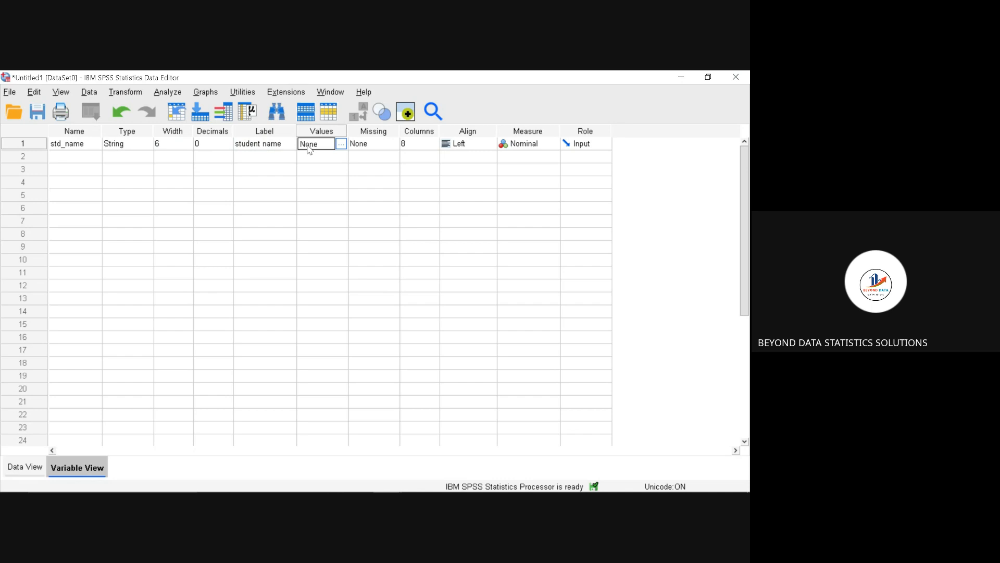
# Review the missing values settings of std_name and keep the No missing values option
pyautogui.click(363, 145)
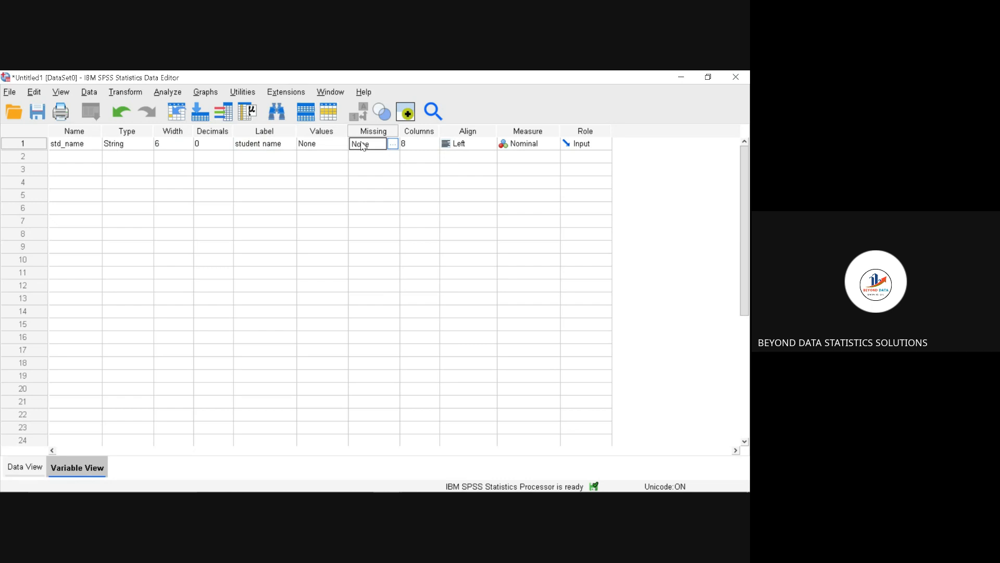
pyautogui.click(393, 143)
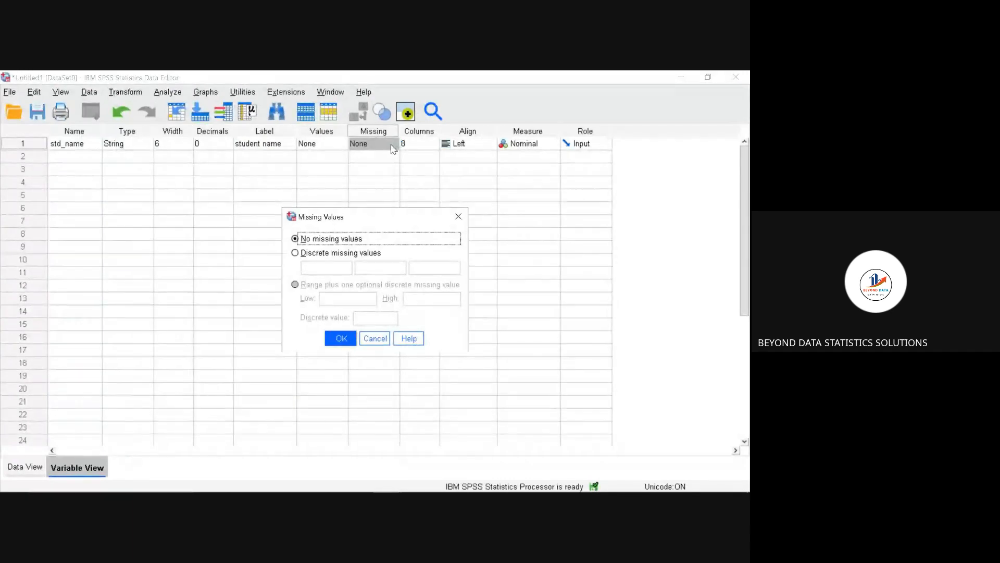
pyautogui.click(341, 340)
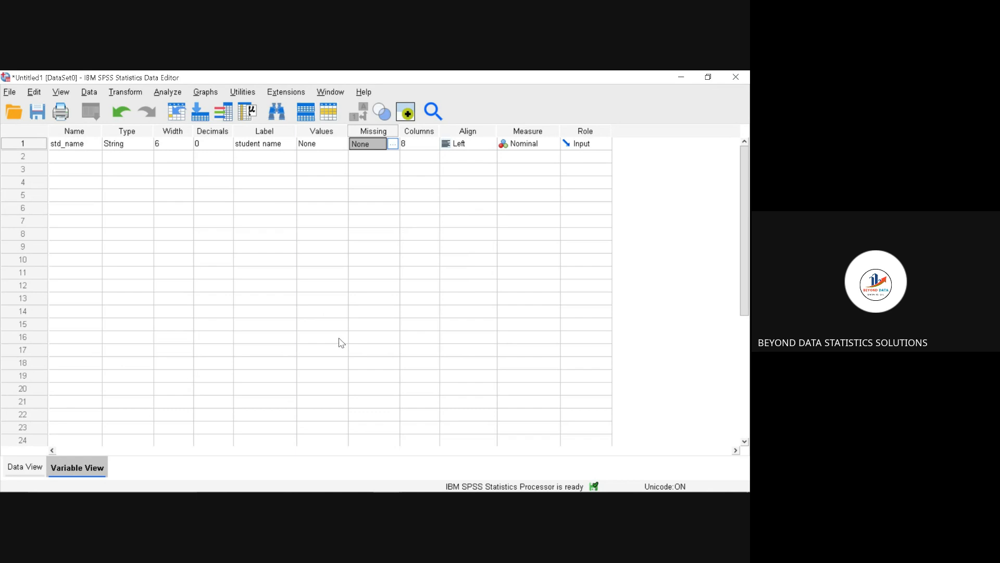
# Reduce the display column width of std_name to 4 and check the column in Data View
pyautogui.click(411, 142)
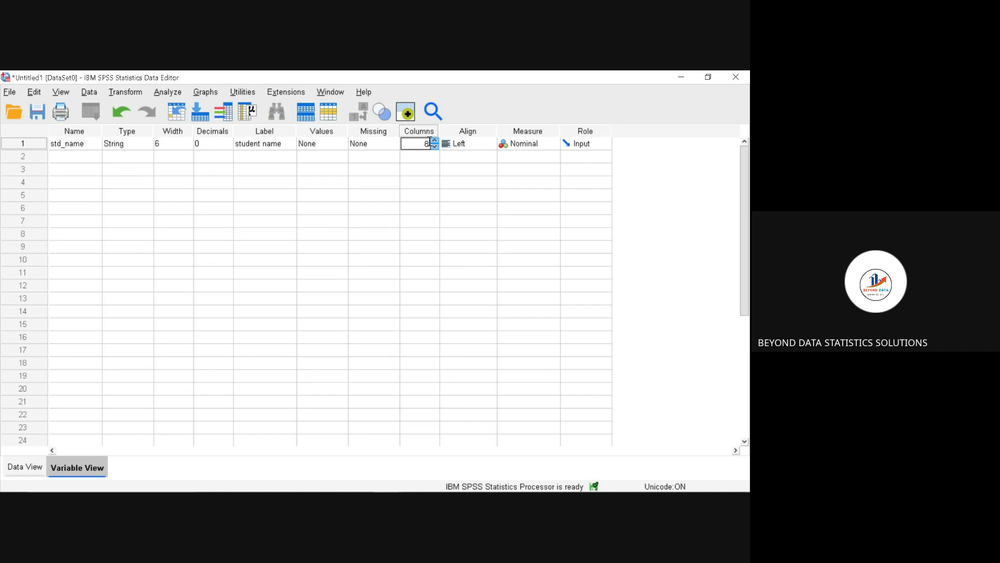
pyautogui.click(435, 147)
pyautogui.click(17, 466)
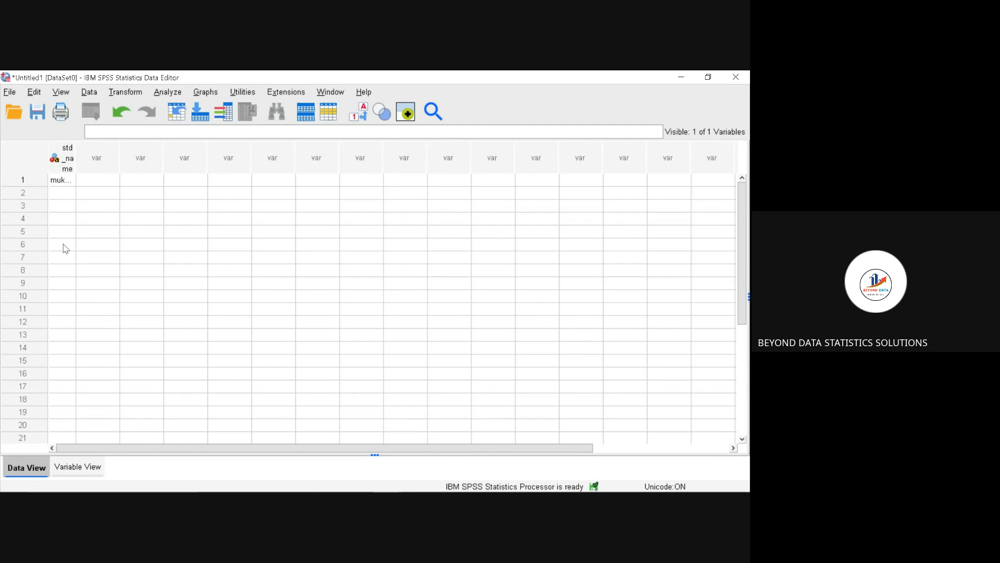
# Set the display column width of std_name to 10 and check the column in Data View
pyautogui.click(64, 461)
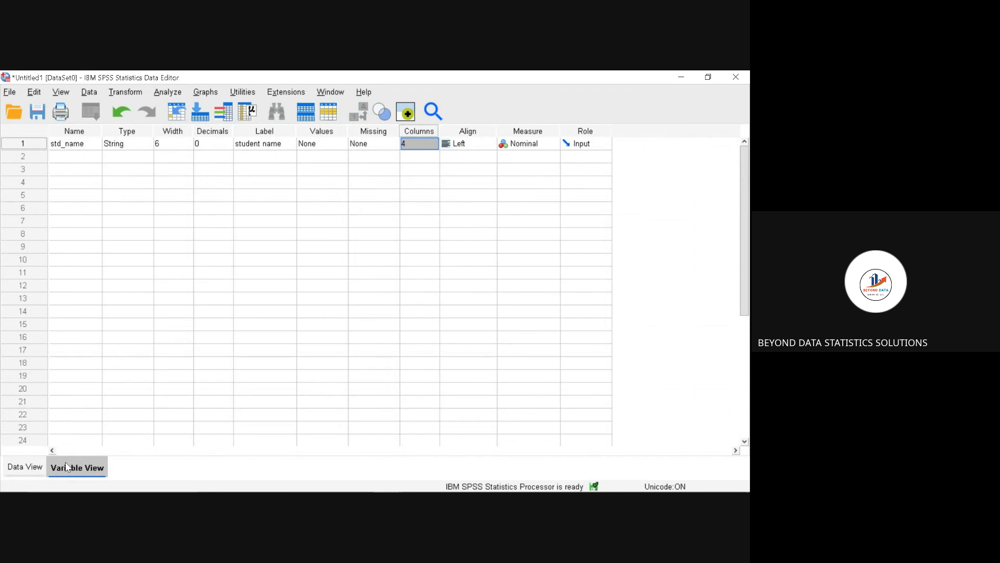
pyautogui.click(436, 149)
pyautogui.click(435, 146)
pyautogui.click(436, 144)
pyautogui.click(436, 144)
pyautogui.click(435, 144)
pyautogui.click(435, 144)
pyautogui.click(38, 466)
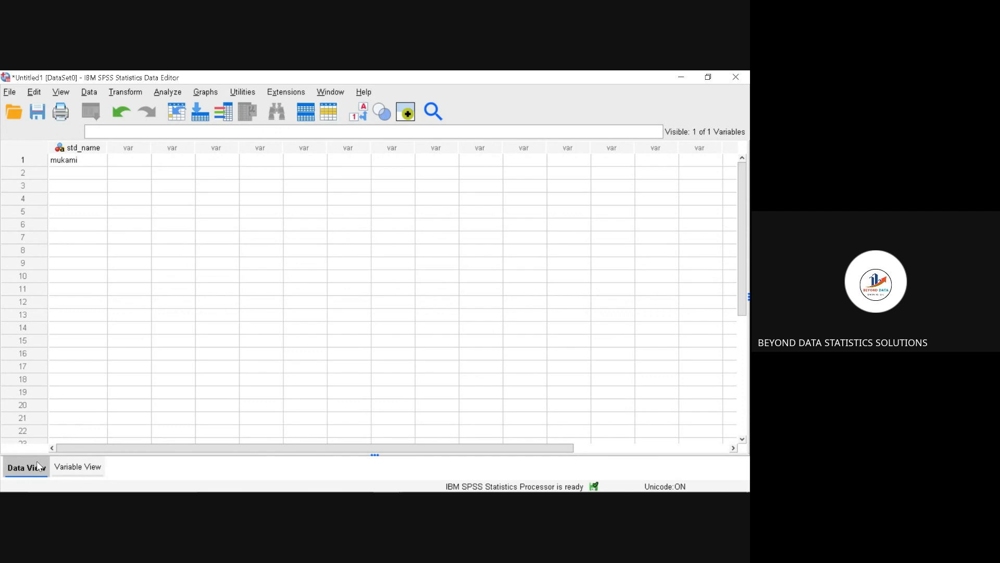
# Set the alignment of std_name to Right and check the entry in Data View
pyautogui.click(59, 468)
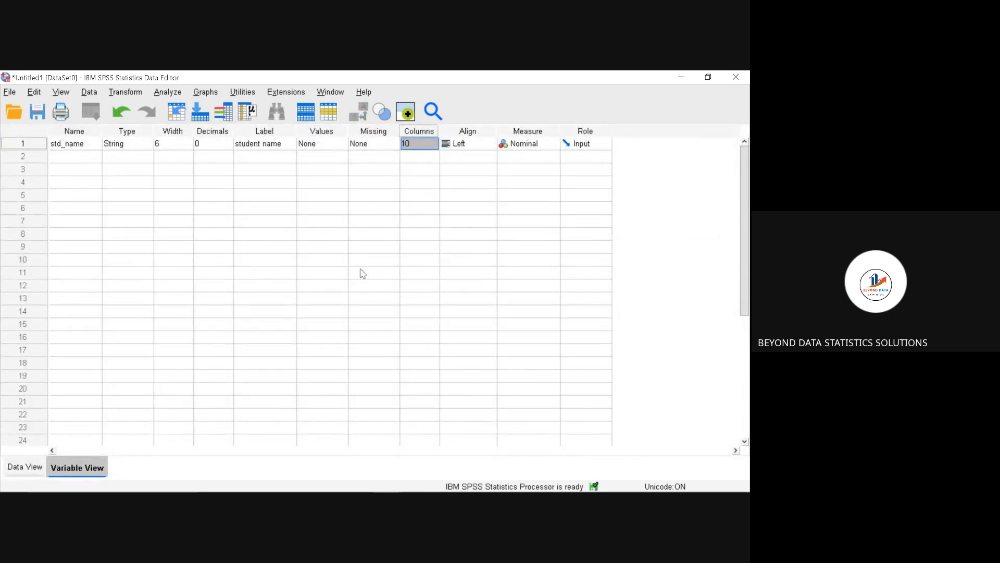
pyautogui.click(466, 146)
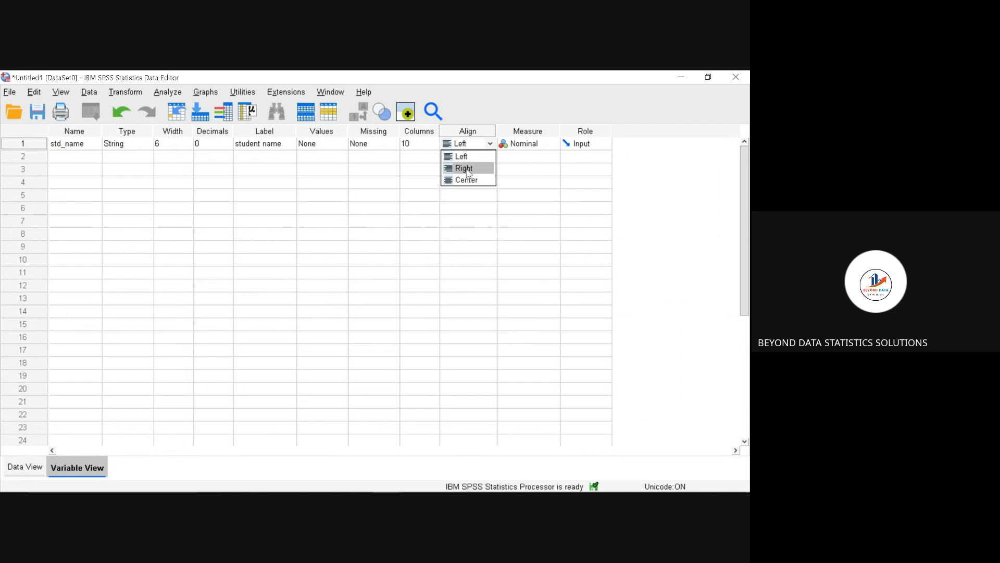
pyautogui.click(26, 467)
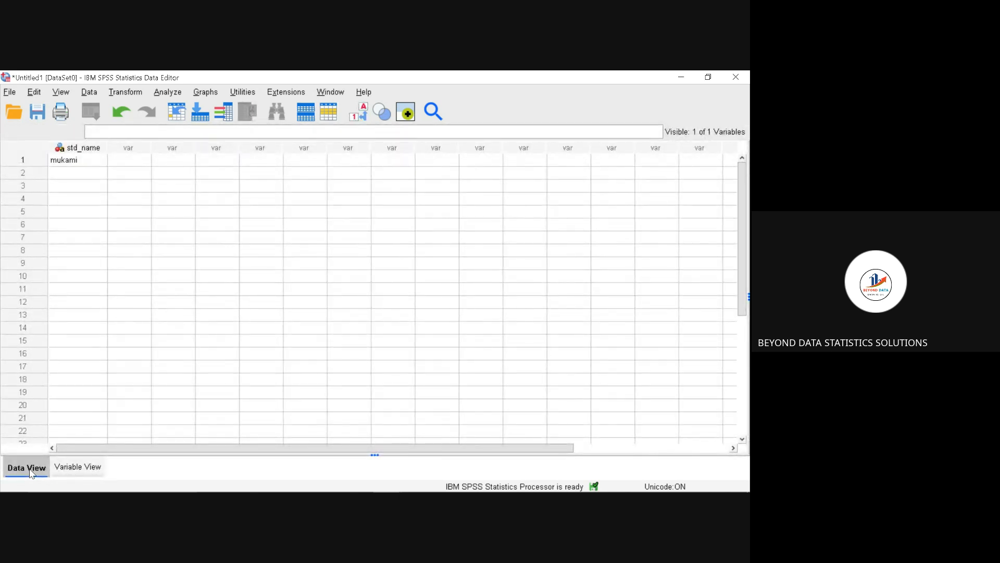
pyautogui.click(77, 467)
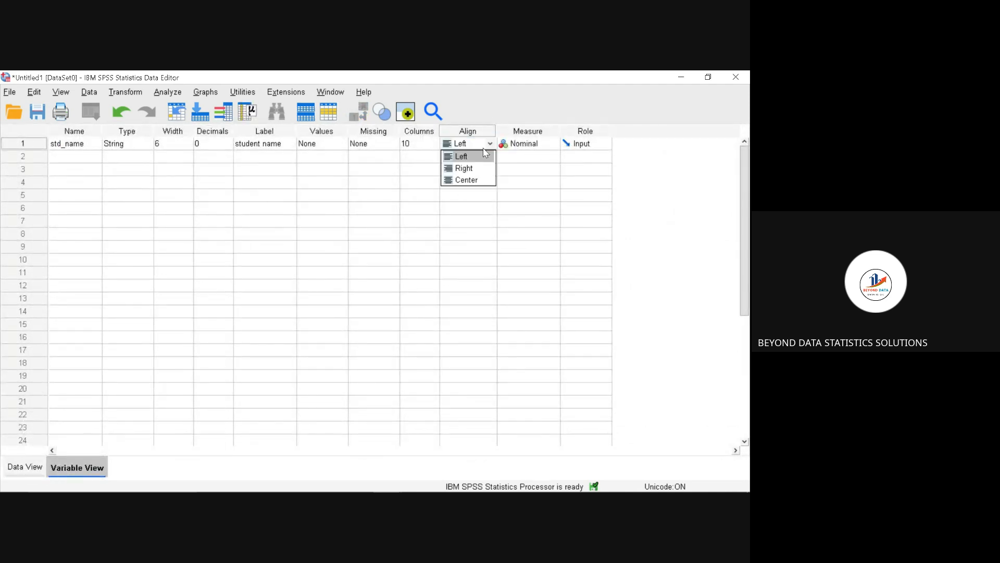
pyautogui.click(485, 171)
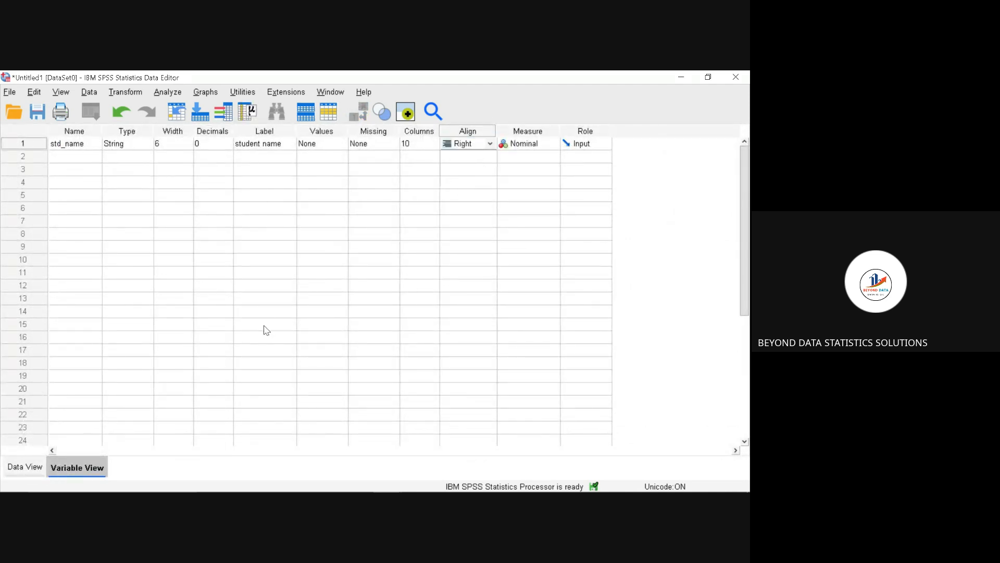
pyautogui.click(36, 470)
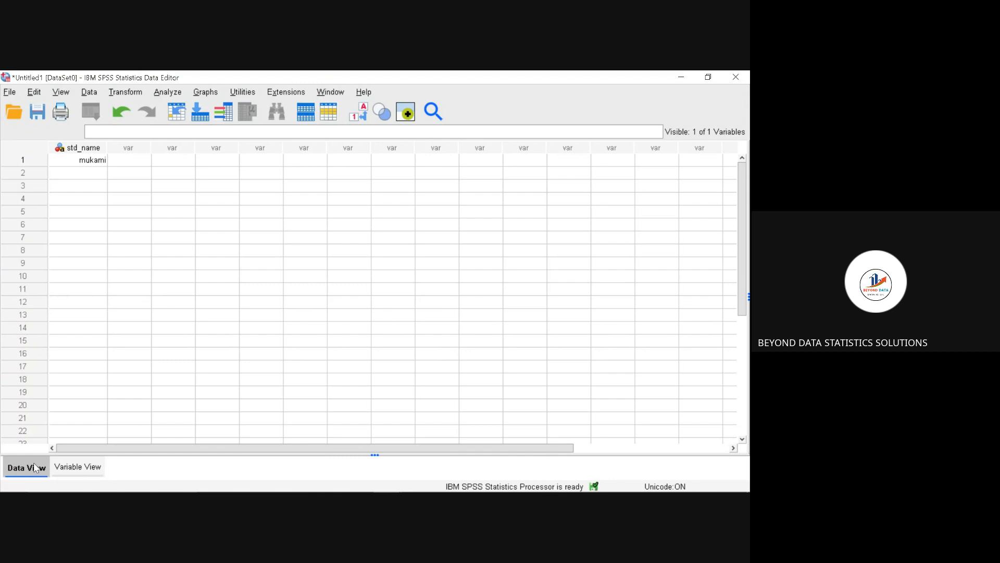
# Examine the available measurement level and role options for std_name in Variable View
pyautogui.click(69, 470)
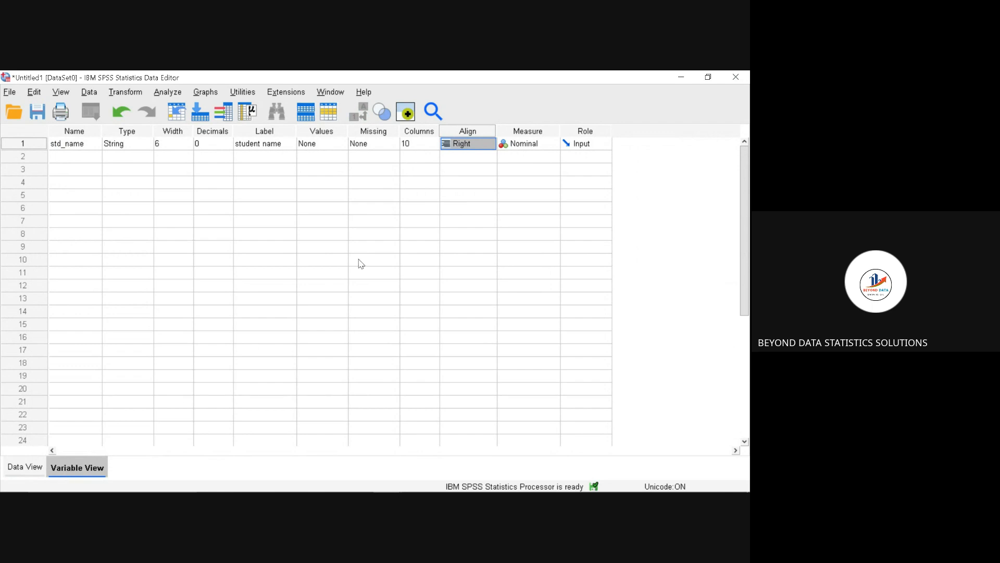
pyautogui.click(535, 145)
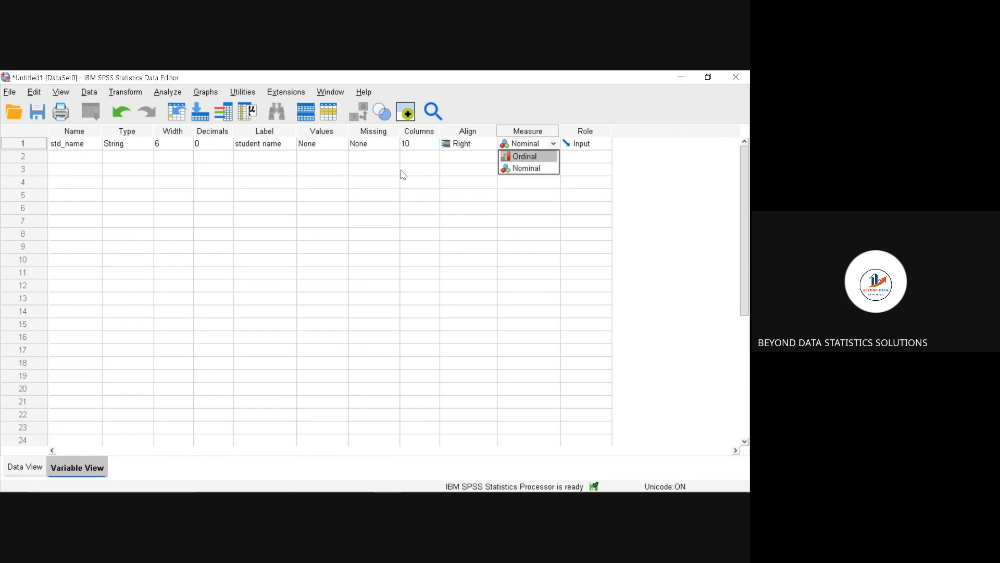
pyautogui.click(587, 148)
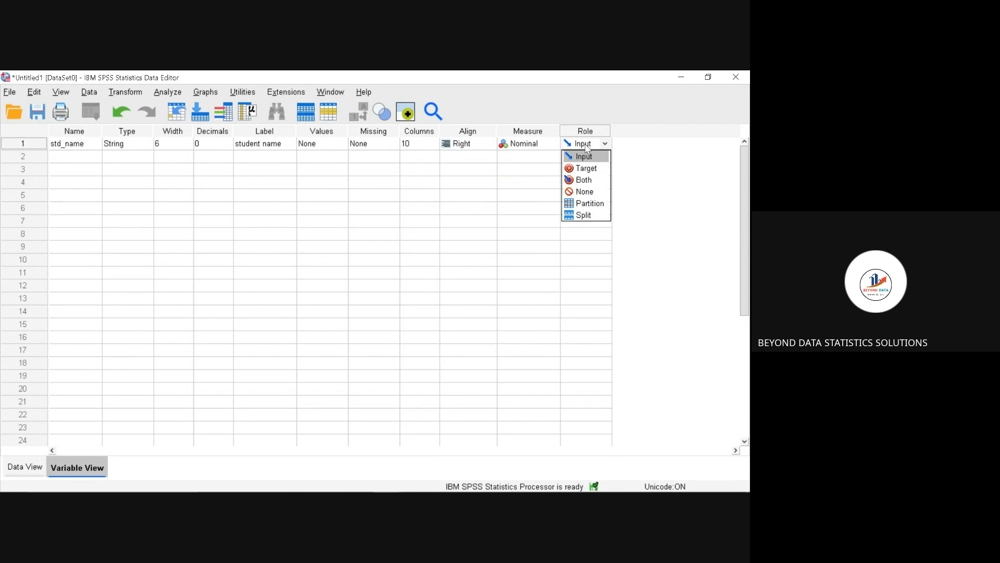
# Add a second variable named gender below std_name, keeping its Numeric type
pyautogui.click(82, 156)
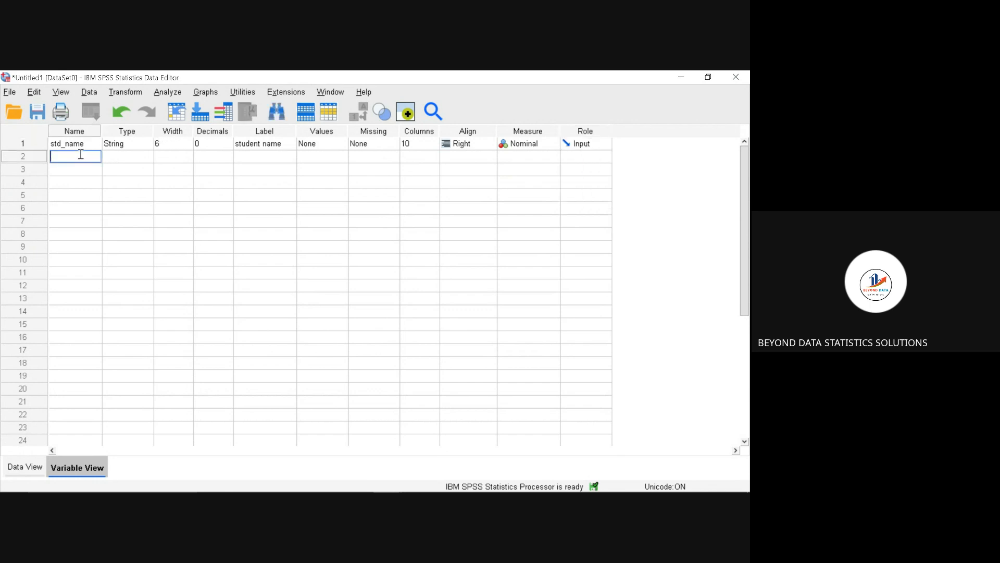
pyautogui.write('gender')
pyautogui.click(111, 157)
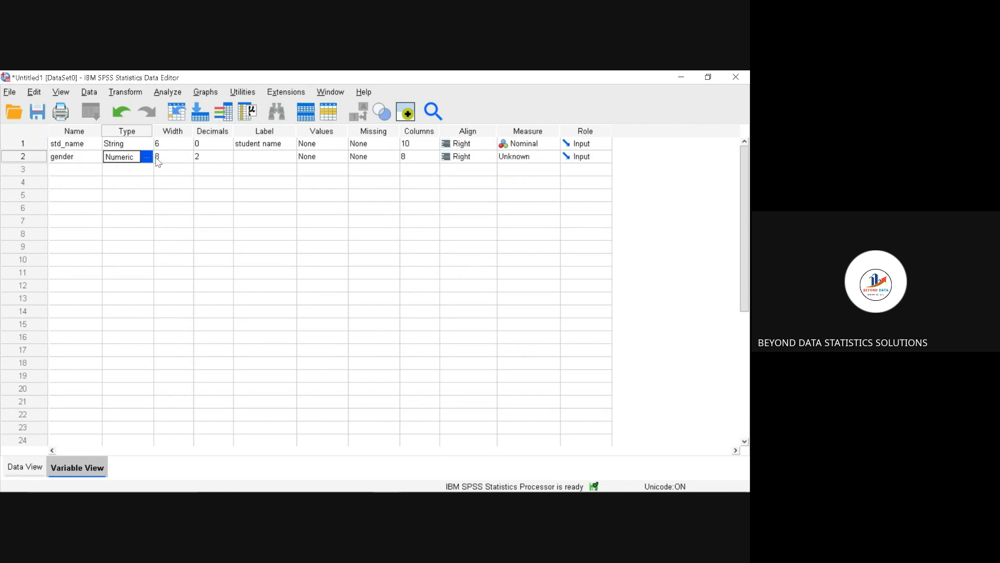
# Set the decimals of gender to 0 and label the variable "gender of student"
pyautogui.click(207, 155)
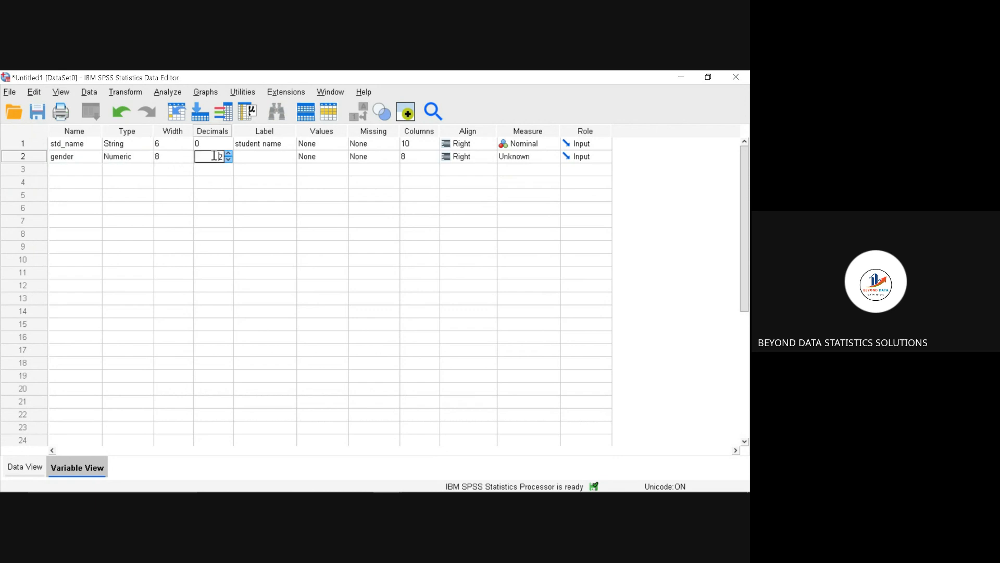
pyautogui.click(229, 160)
pyautogui.click(229, 159)
pyautogui.click(251, 155)
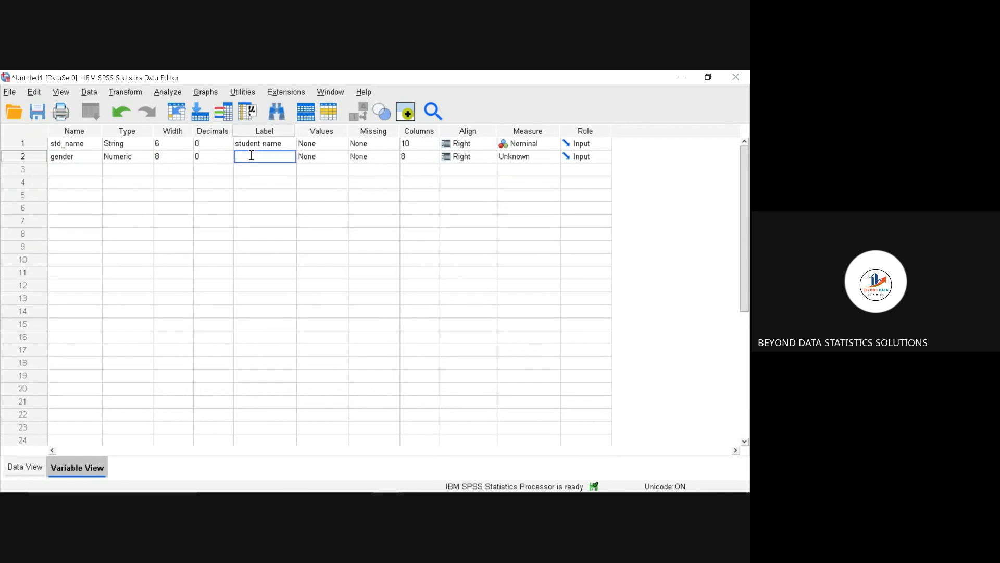
pyautogui.write('gender of student')
# Open the value labels of gender and add the value 1 with the label "male"
pyautogui.click(335, 160)
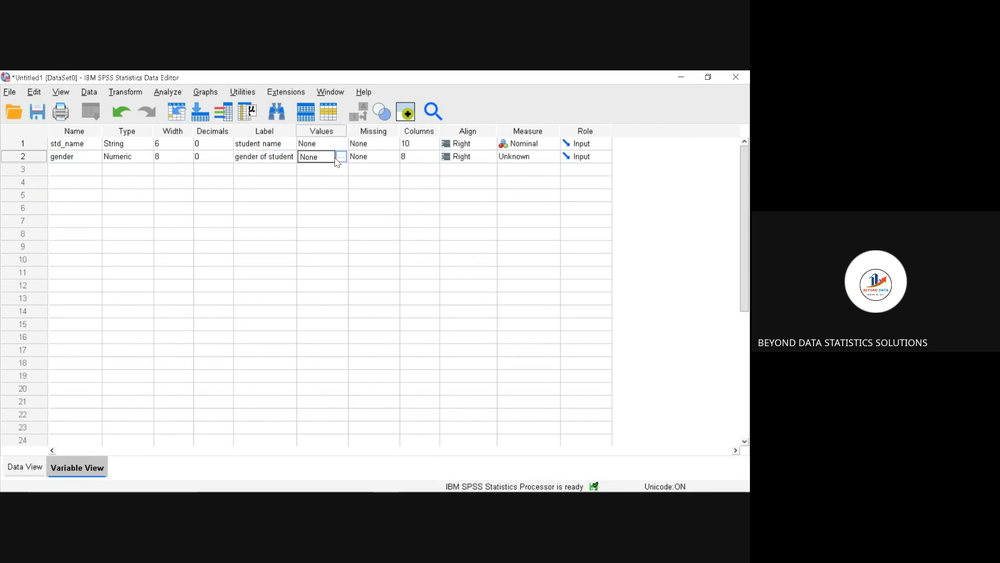
pyautogui.click(340, 159)
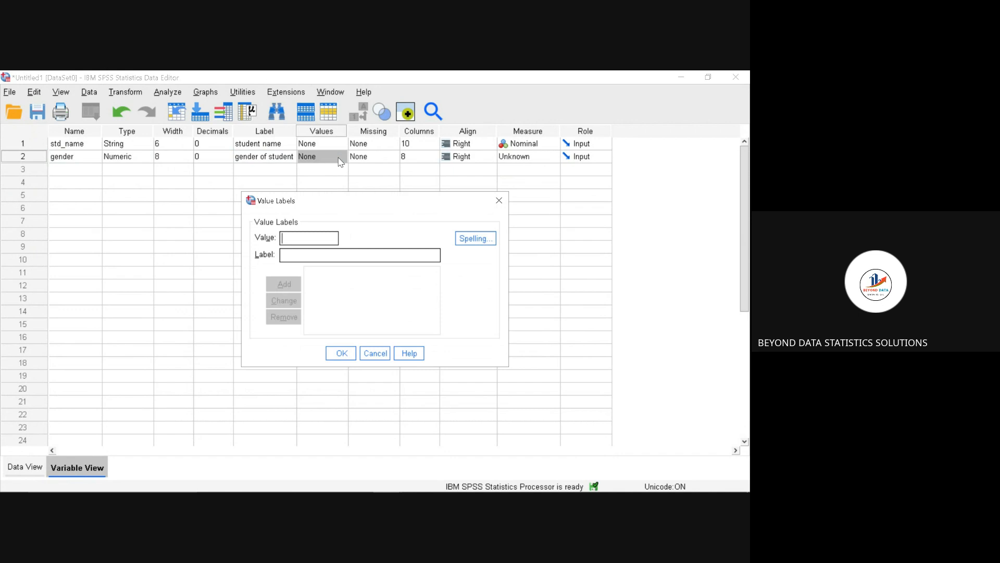
pyautogui.write('1')
pyautogui.click(305, 252)
pyautogui.write('male')
pyautogui.click(289, 284)
# Add the value labels 2 = "female" and 3 = "others" to gender and apply them
pyautogui.write('2')
pyautogui.click(291, 254)
pyautogui.write('female')
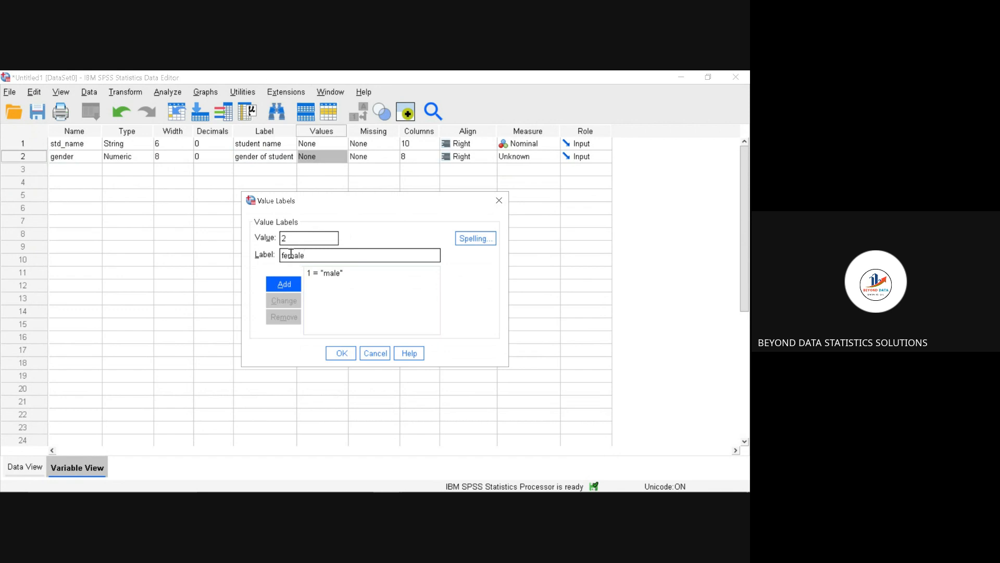
pyautogui.click(290, 286)
pyautogui.write('3')
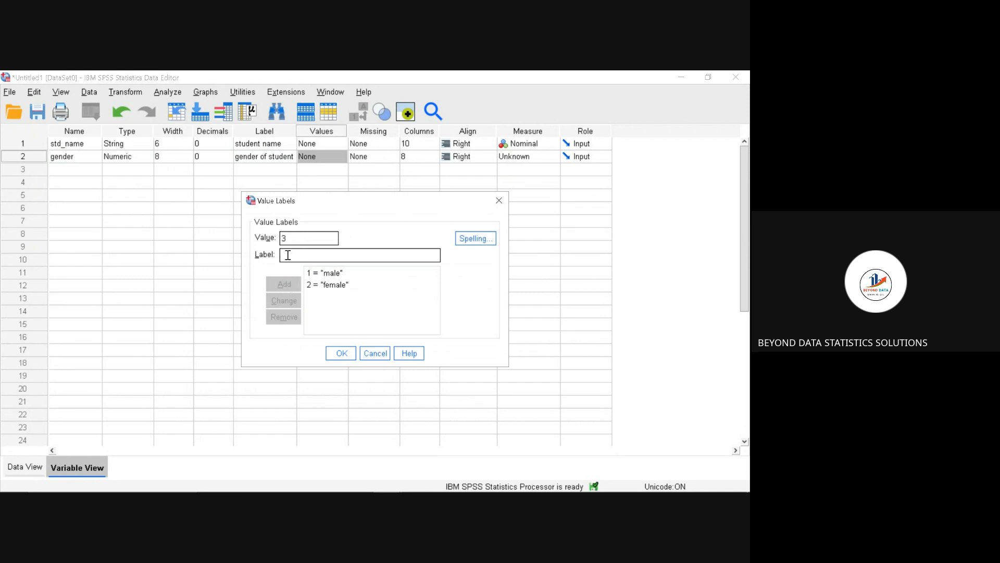
pyautogui.write('others')
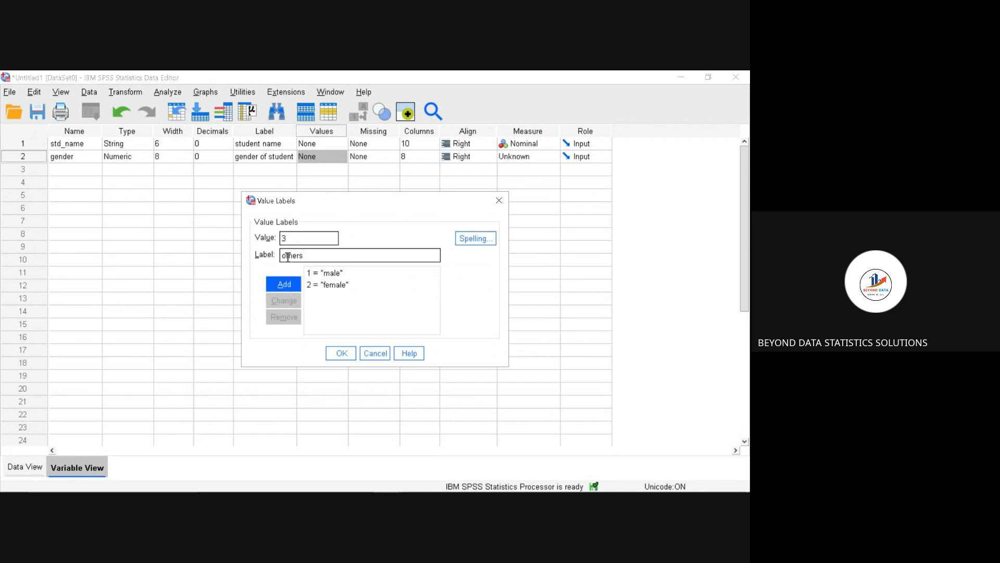
pyautogui.click(289, 286)
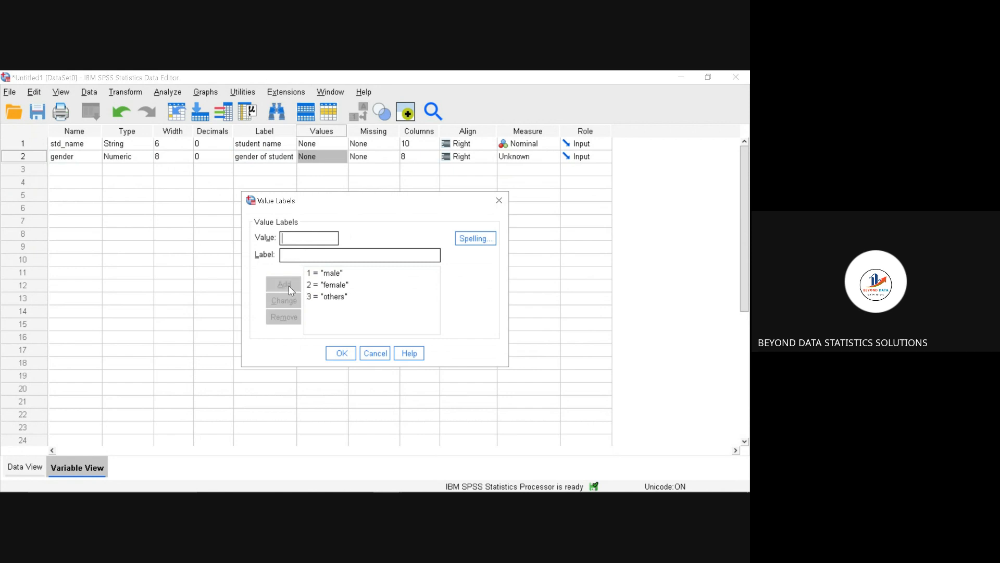
pyautogui.click(341, 353)
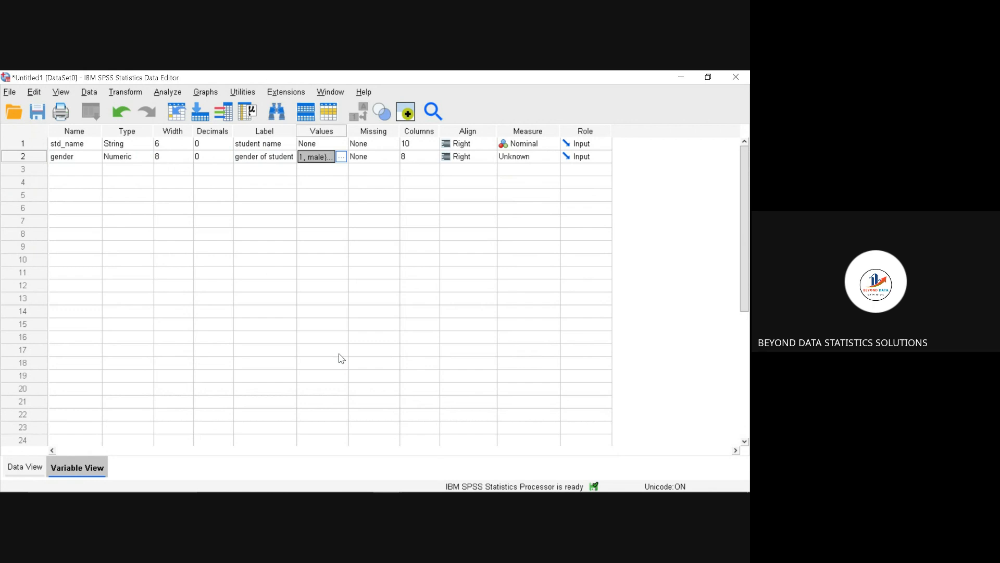
# Check the missing values options of gender without changing them, and set its measurement level to Nominal
pyautogui.doubleClick(390, 161)
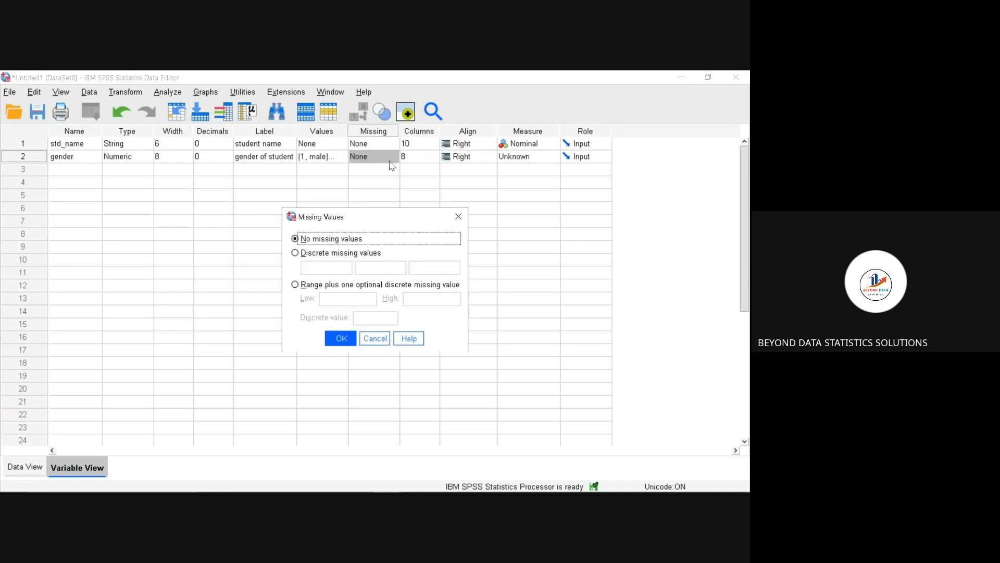
pyautogui.click(458, 217)
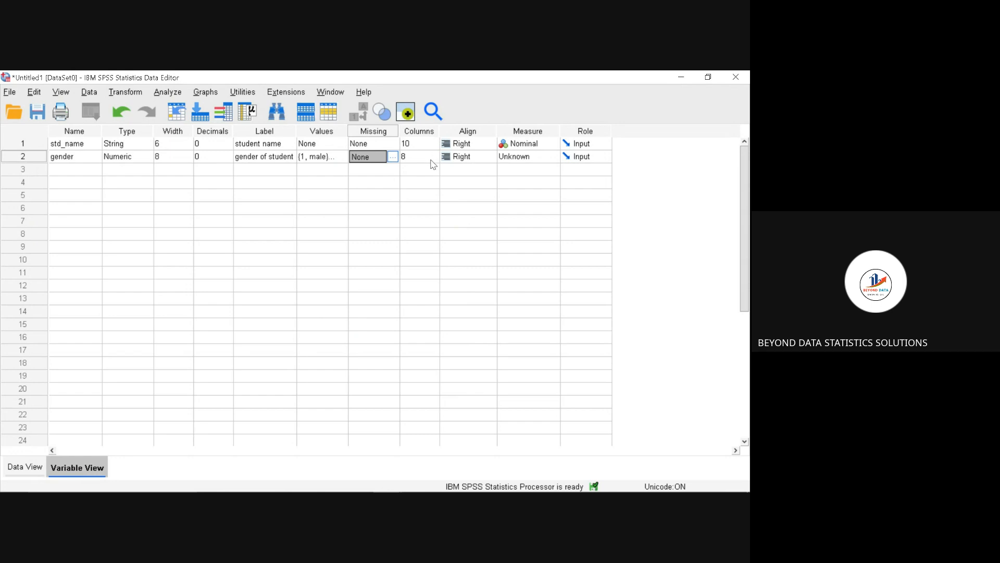
pyautogui.click(508, 158)
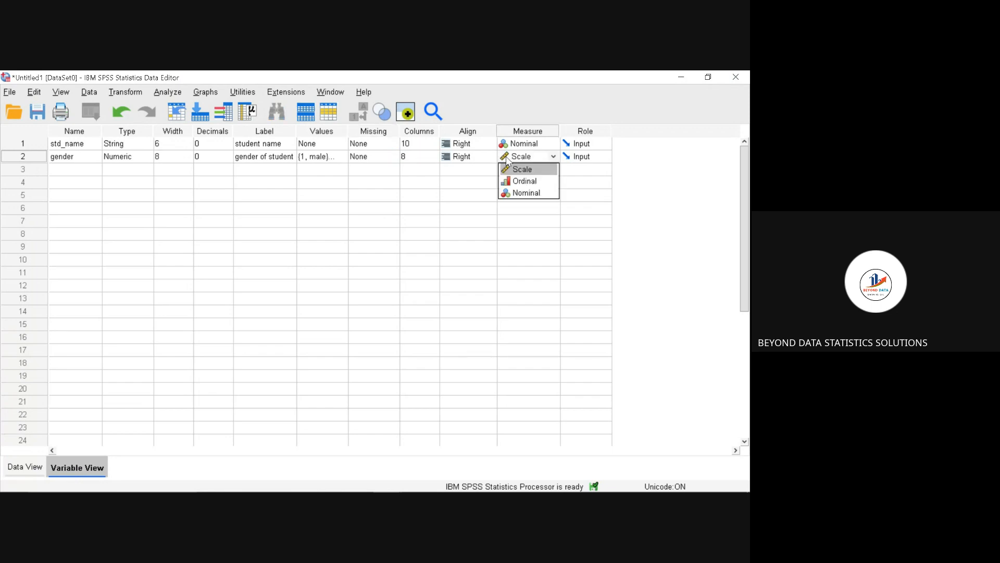
pyautogui.click(526, 192)
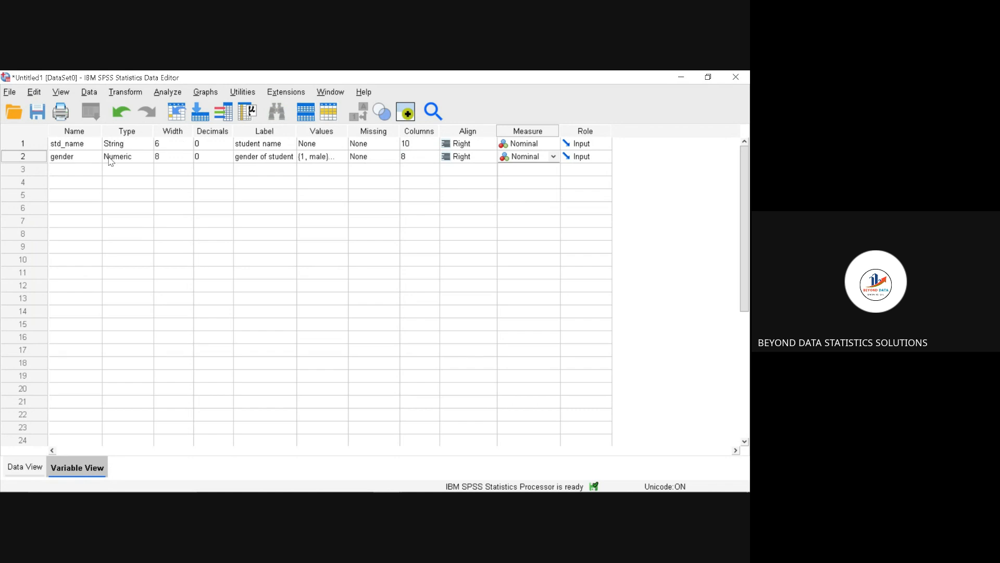
# Add a third variable named age below gender, keeping its Numeric type, and set its decimals to 0
pyautogui.click(89, 169)
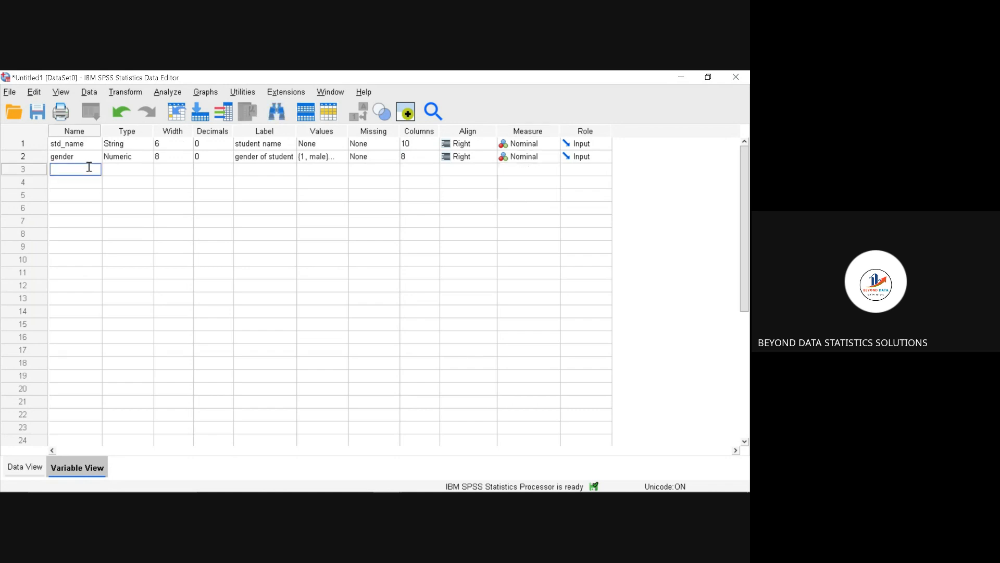
pyautogui.write('age')
pyautogui.click(120, 169)
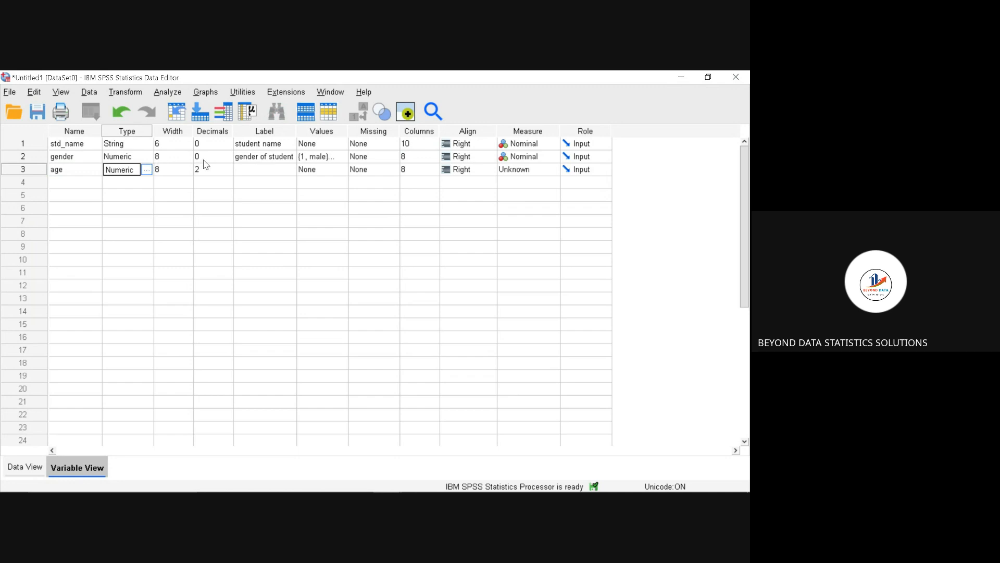
pyautogui.click(213, 170)
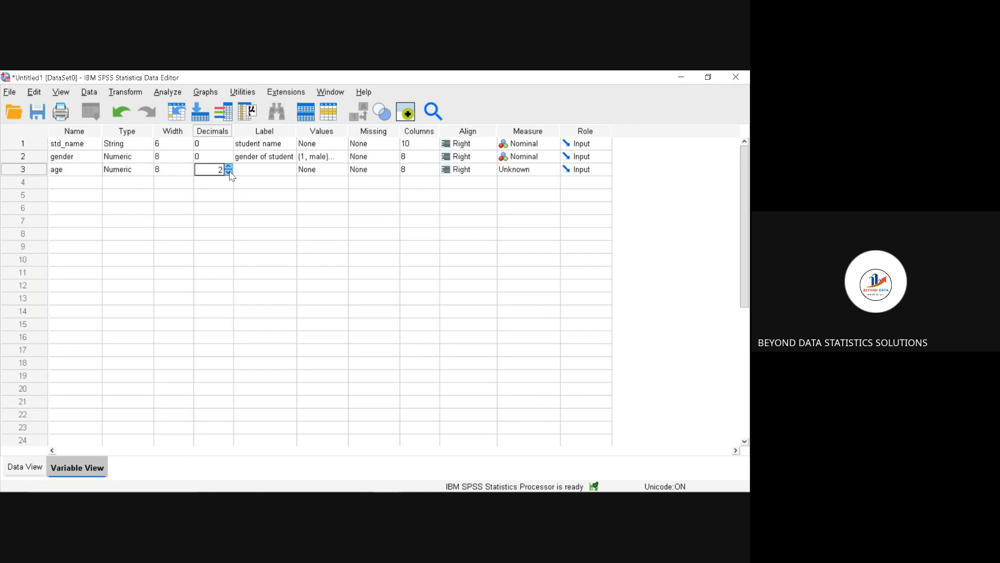
pyautogui.click(229, 172)
pyautogui.click(230, 172)
# Label the age variable "age of students" and set its measurement level to Scale
pyautogui.click(260, 165)
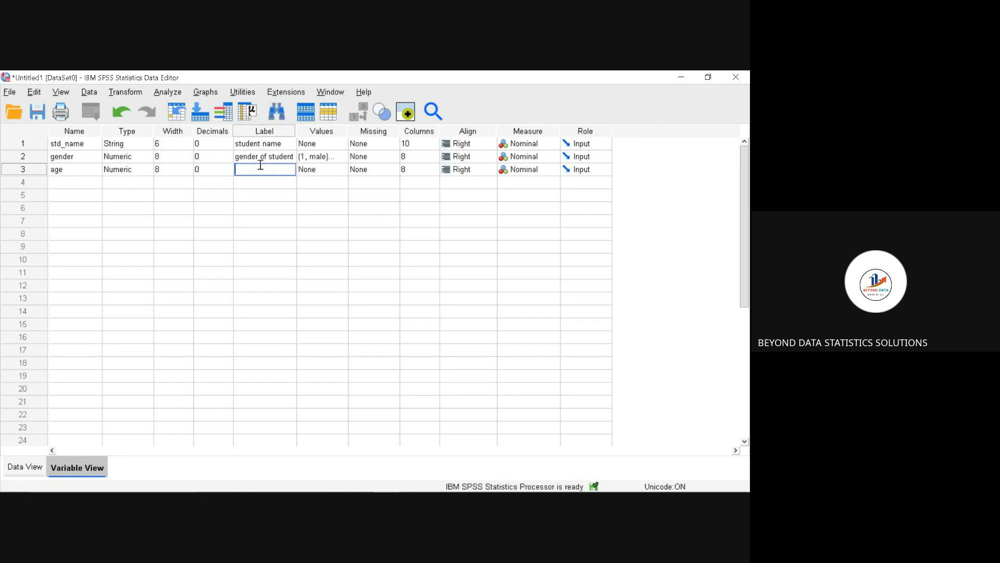
pyautogui.write('age of students')
pyautogui.click(310, 174)
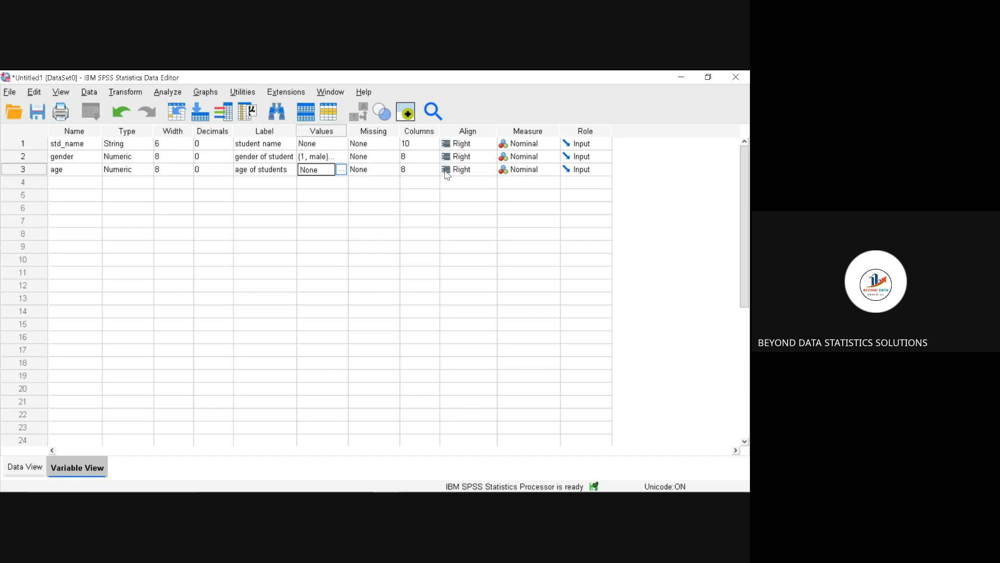
pyautogui.click(511, 174)
pyautogui.click(518, 182)
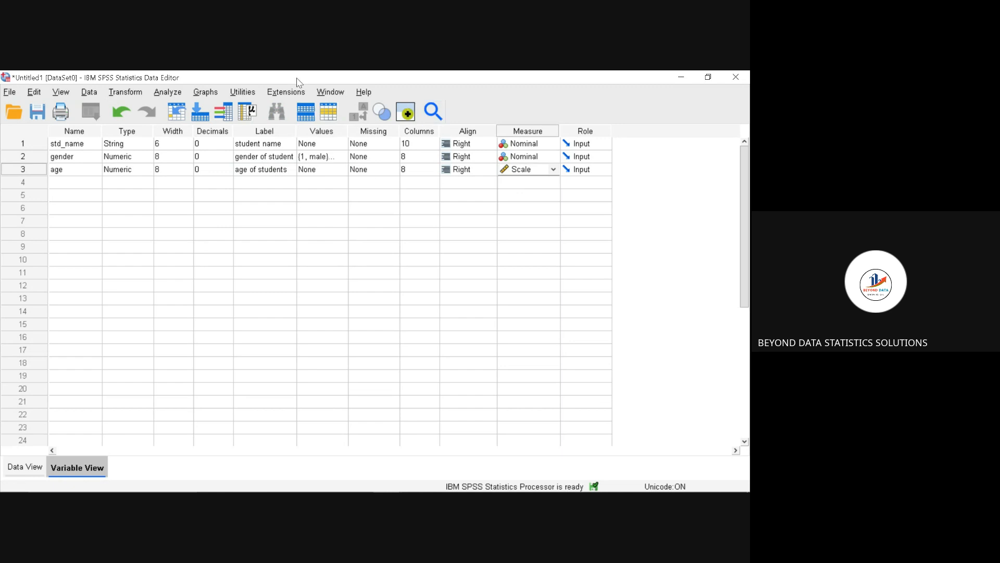
# Add a fourth Numeric variable named satisfaction with 0 decimals and the label "students satisfaction"
pyautogui.click(81, 180)
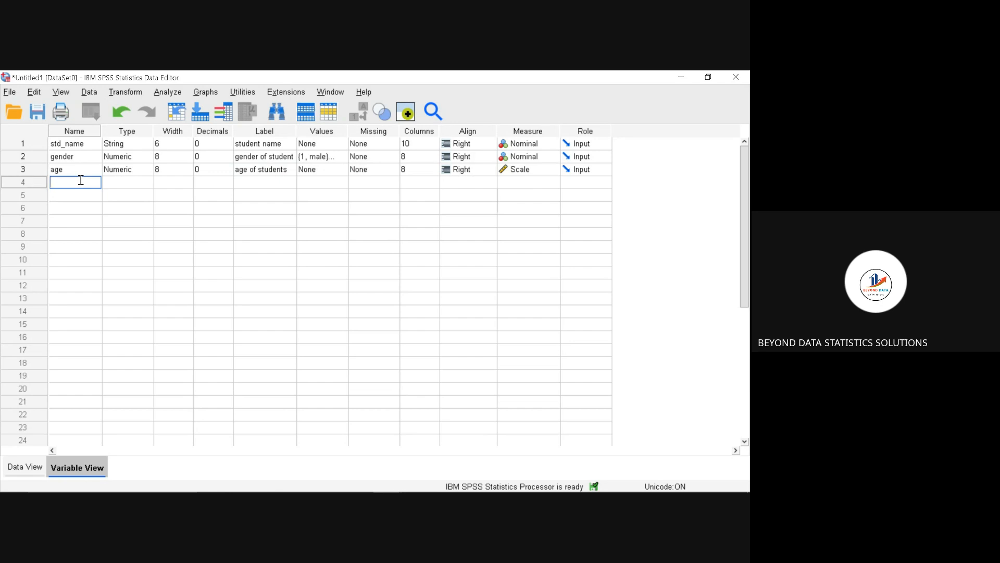
pyautogui.write('satisfaction')
pyautogui.click(120, 186)
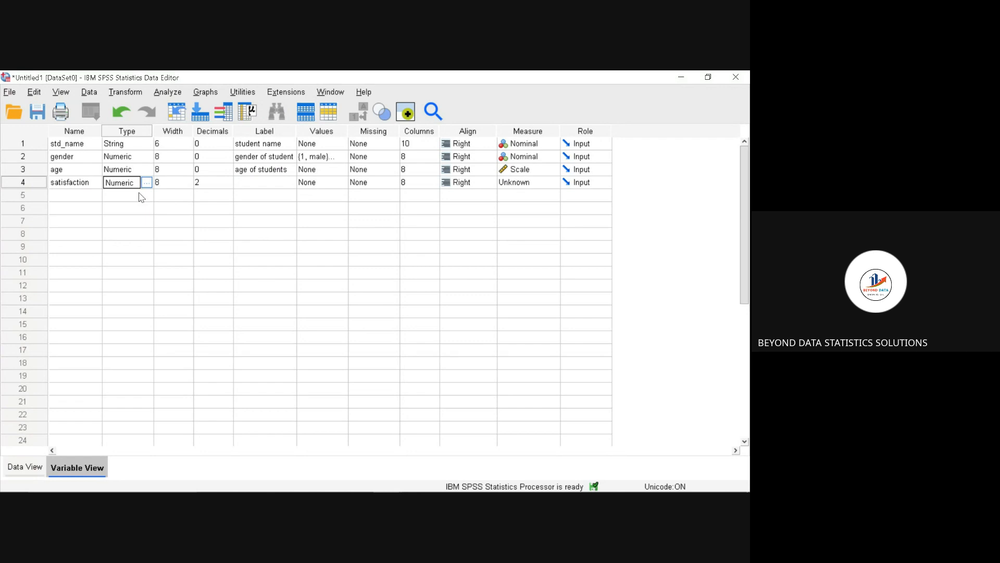
pyautogui.click(208, 186)
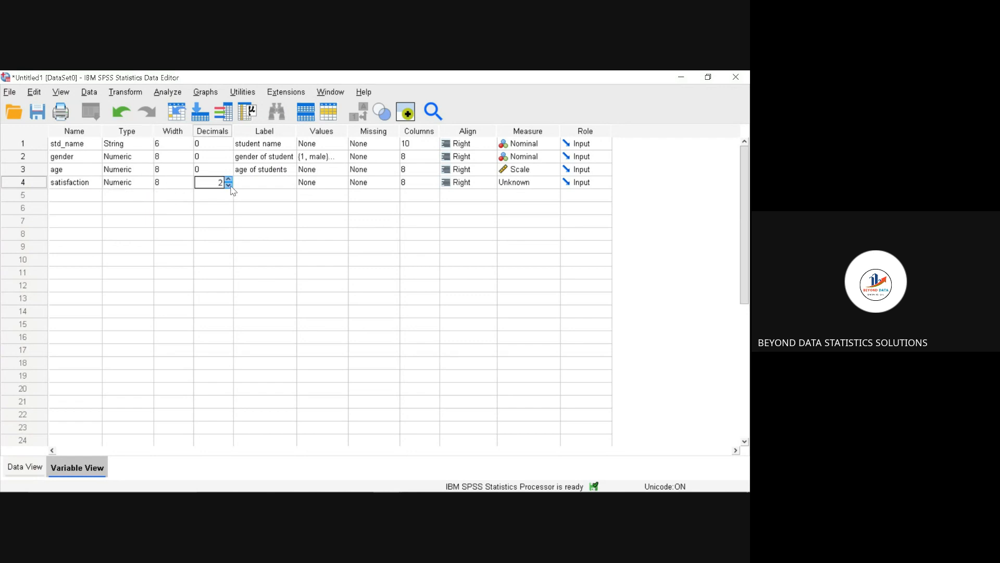
pyautogui.click(229, 185)
pyautogui.click(228, 185)
pyautogui.click(244, 184)
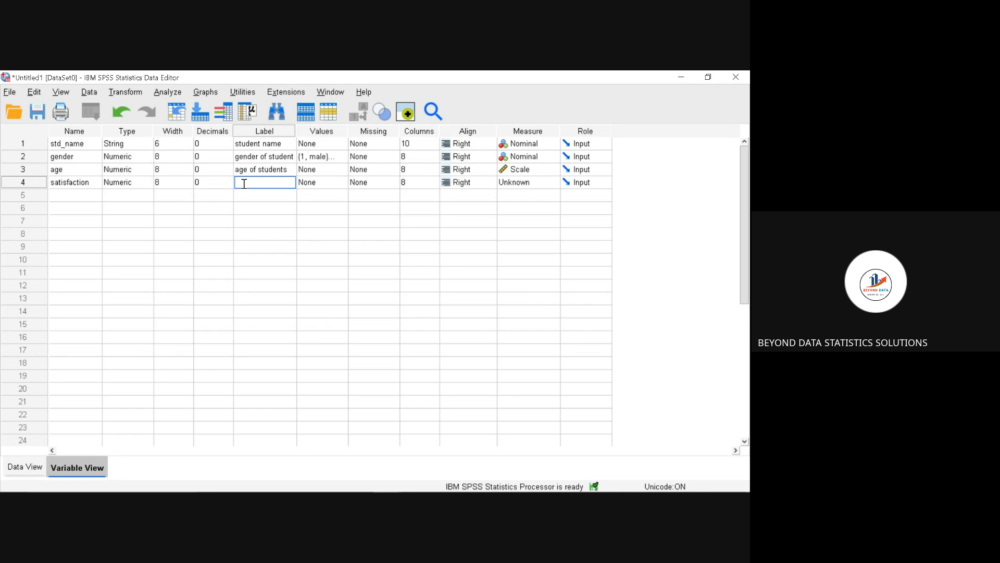
pyautogui.write('students satisfaction')
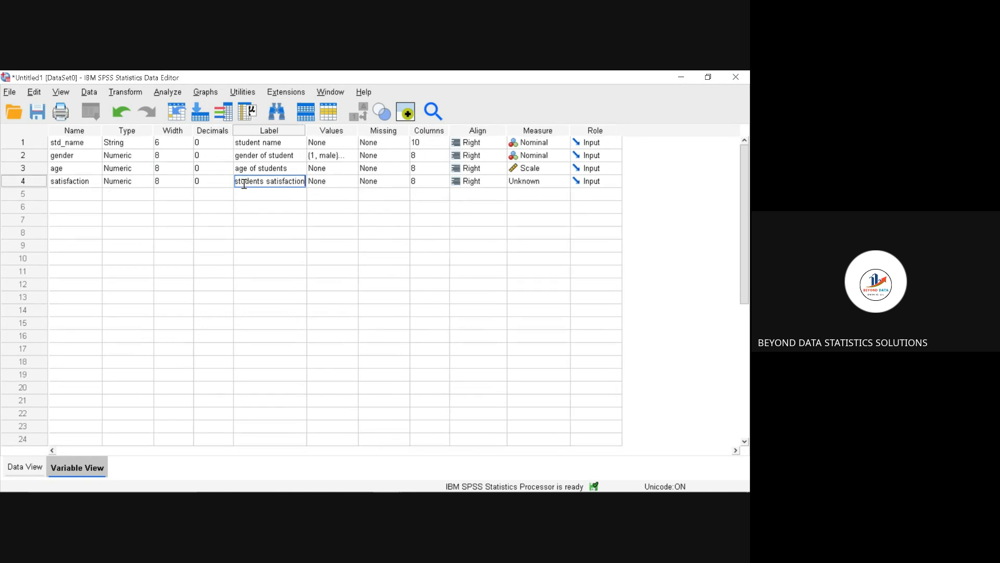
# Open the value labels of satisfaction and add 1 = "very unsatisfied" and 2 = "unsatisfied"
pyautogui.click(324, 181)
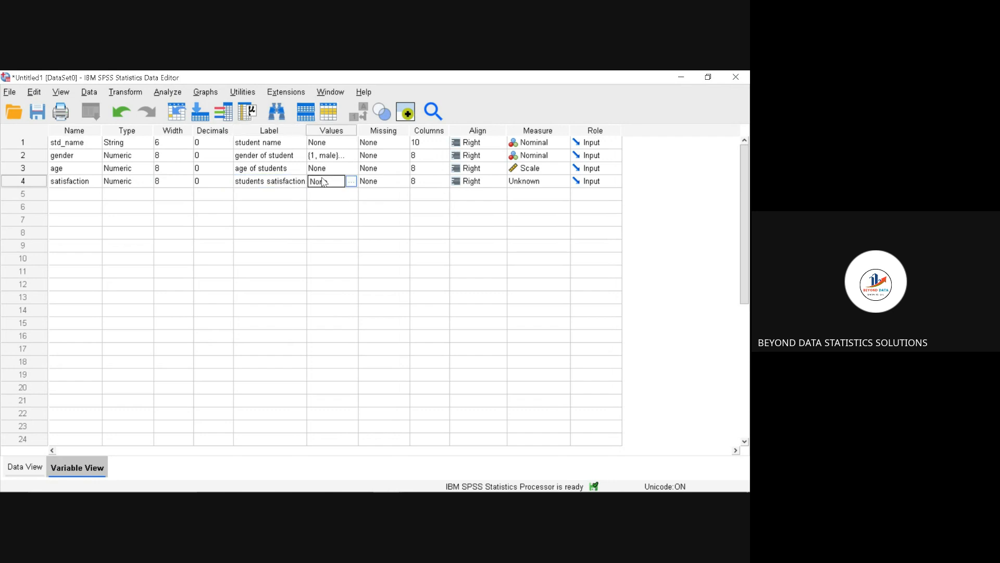
pyautogui.click(351, 182)
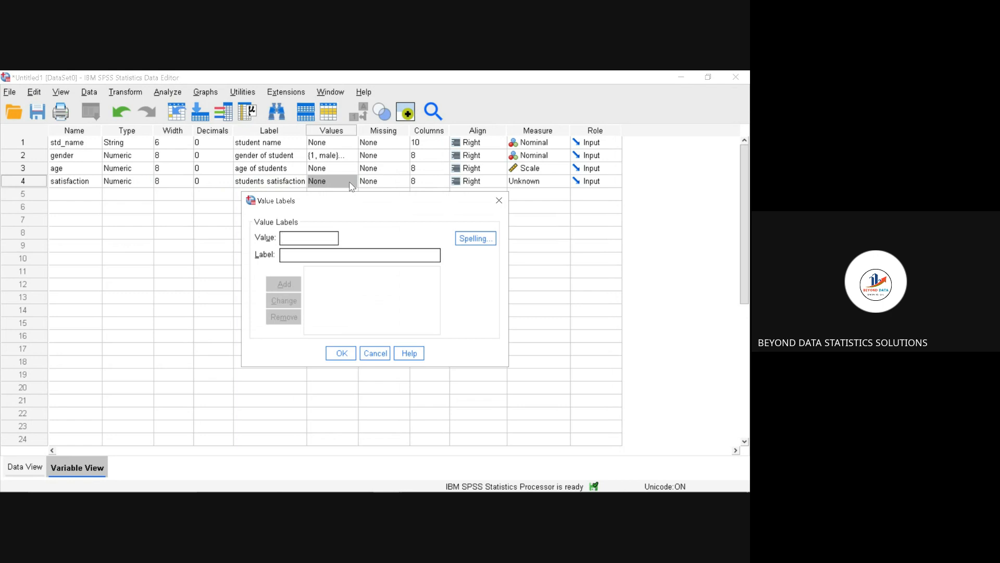
pyautogui.write('1')
pyautogui.write('very ')
pyautogui.write('un')
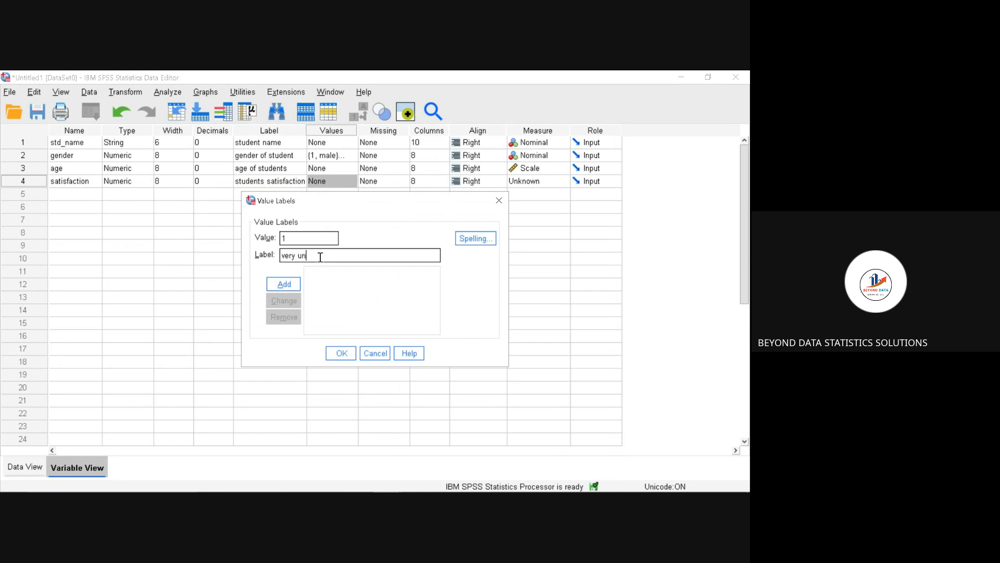
pyautogui.write('satisfied')
pyautogui.click(285, 287)
pyautogui.write('2')
pyautogui.click(288, 254)
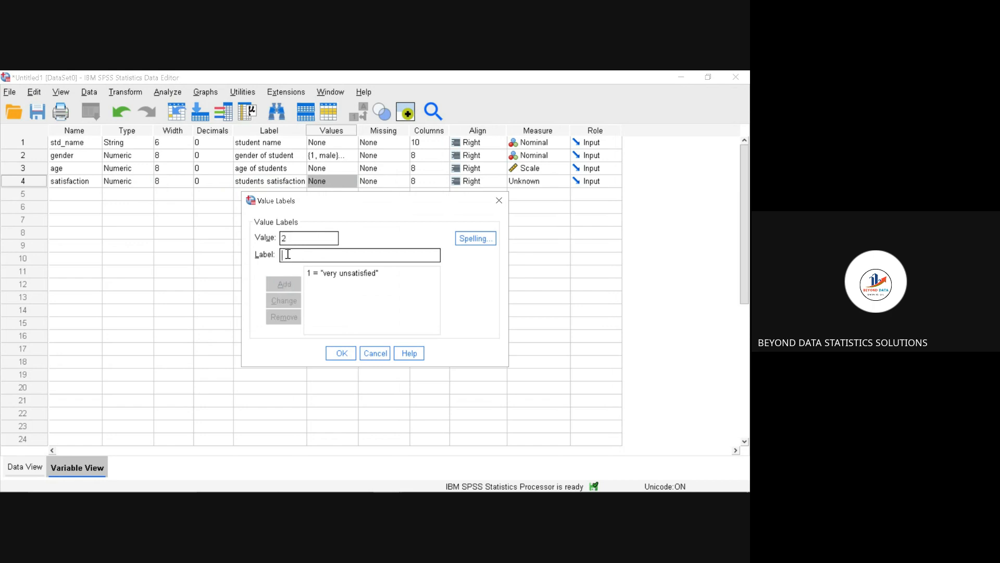
pyautogui.write('u')
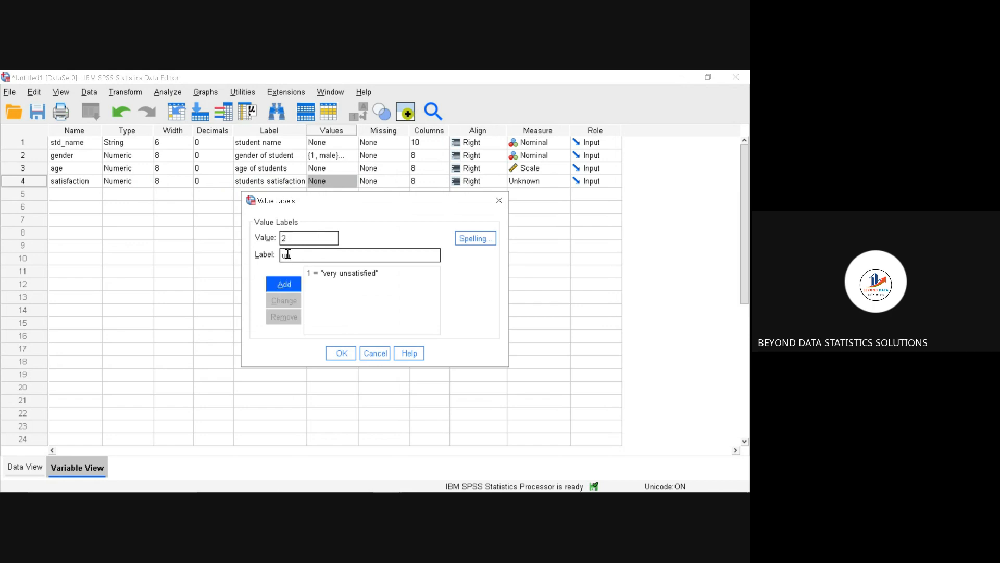
pyautogui.write('nsatisfied')
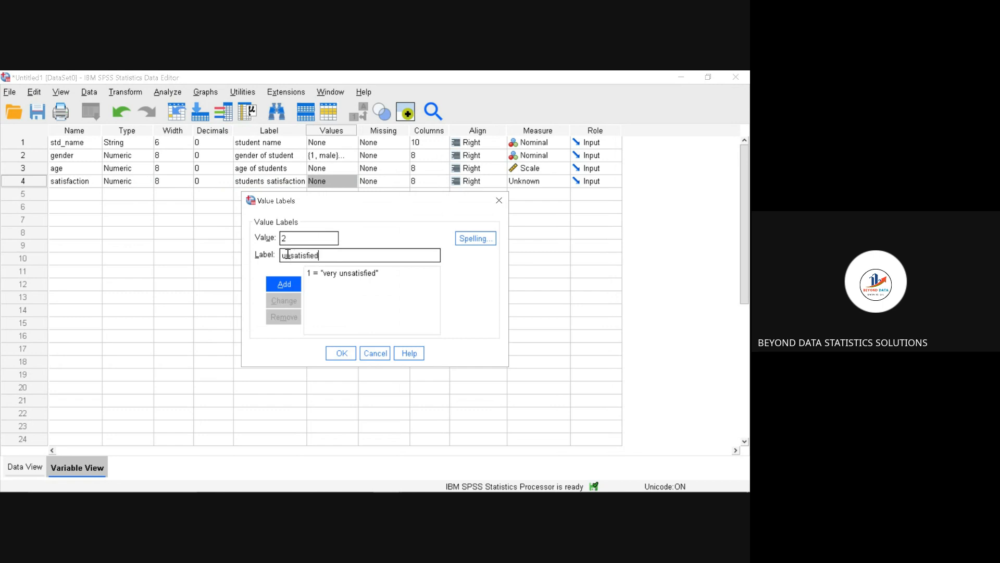
pyautogui.click(286, 284)
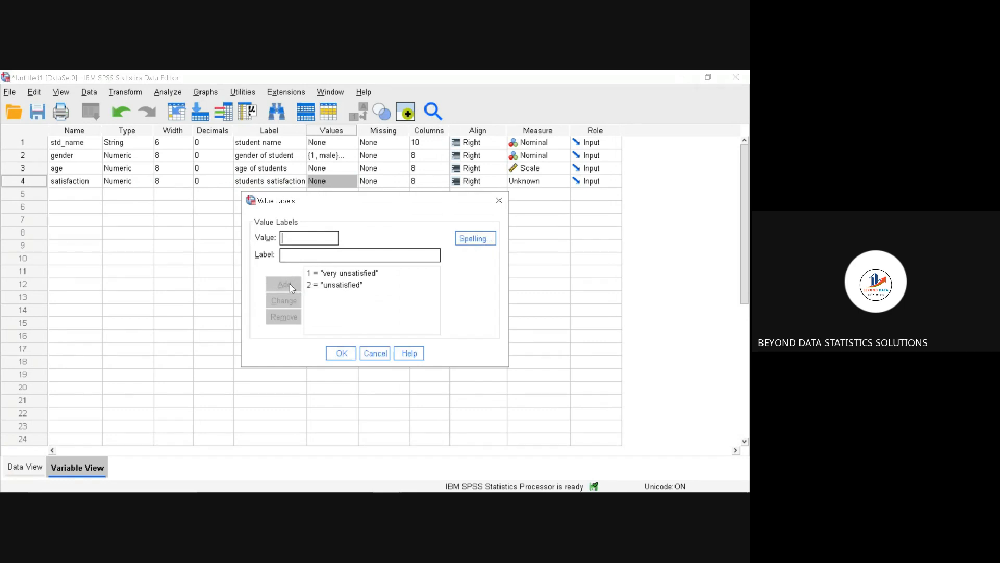
# Add the value labels 3 = "neutral" and 4 = "satisfied" to the satisfaction variable
pyautogui.write('3')
pyautogui.click(287, 254)
pyautogui.write('neutral')
pyautogui.click(286, 284)
pyautogui.write('4')
pyautogui.click(290, 256)
pyautogui.write('satisfied')
pyautogui.click(277, 286)
# Add the value label 5 = "very satisfied", apply the labels, and set the measurement level of satisfaction to Ordinal
pyautogui.write('5')
pyautogui.click(295, 255)
pyautogui.write('very sat')
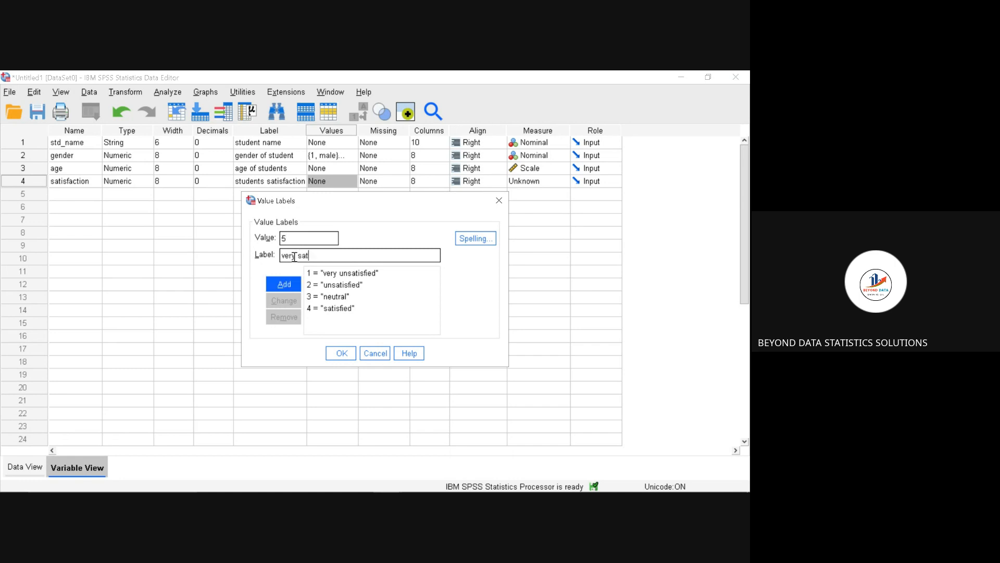
pyautogui.write('isfied')
pyautogui.click(292, 285)
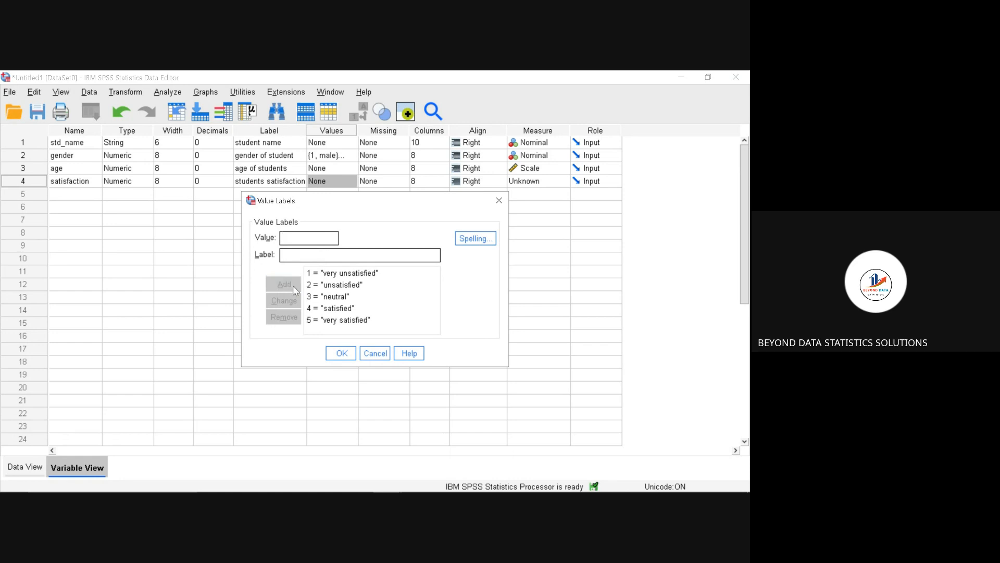
pyautogui.click(341, 353)
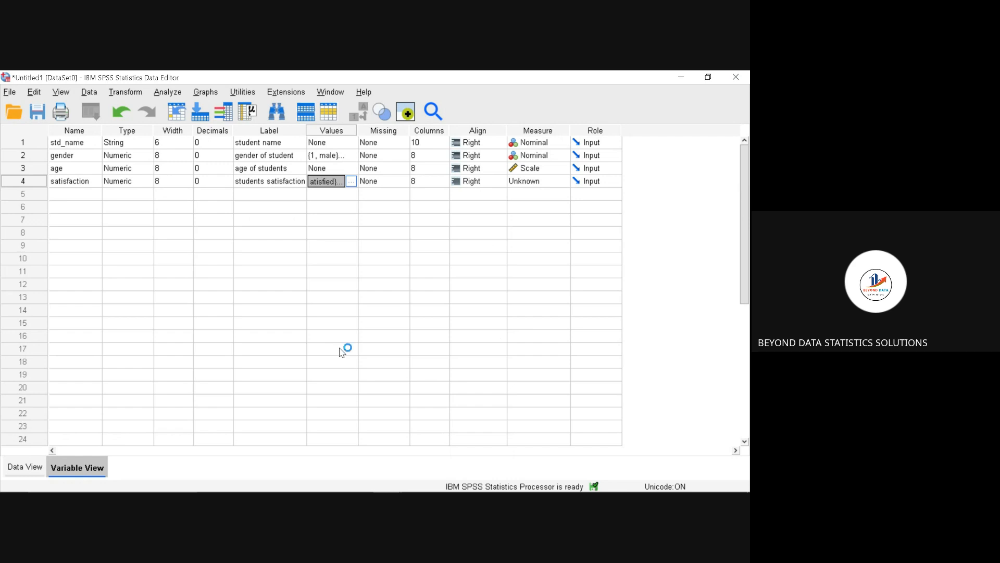
pyautogui.click(532, 184)
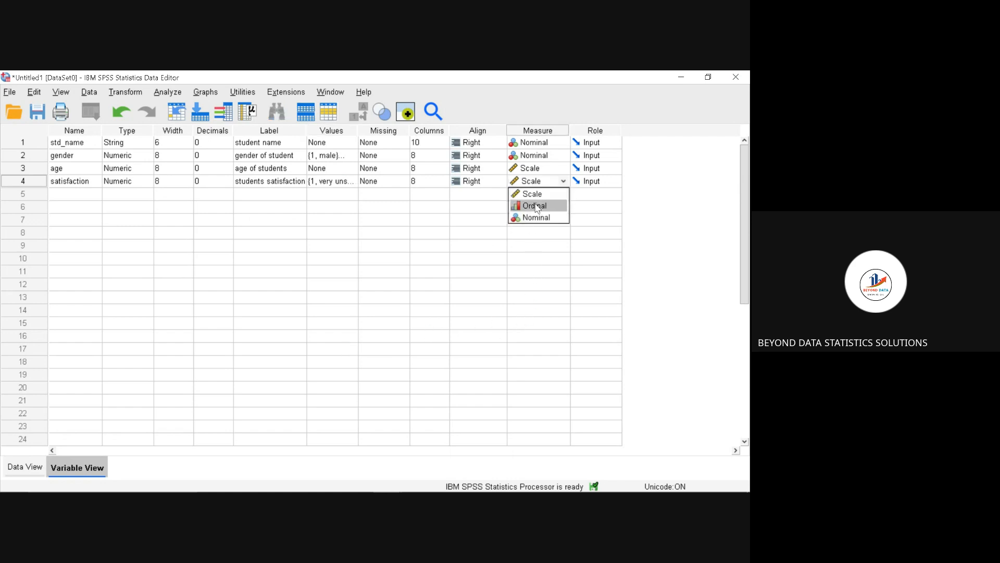
pyautogui.click(537, 207)
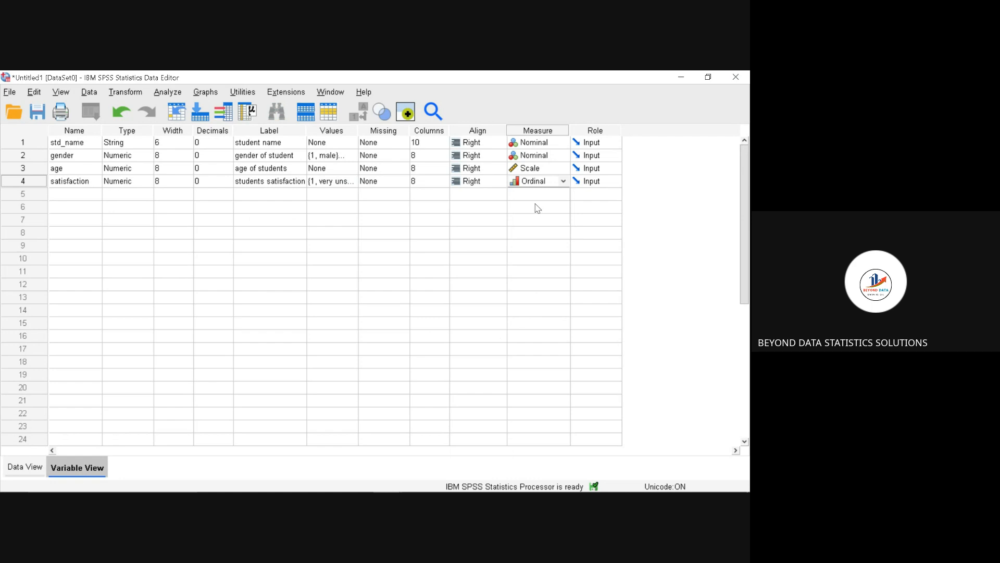
# Add a fifth Numeric variable named frequency with 0 decimals and the label "how frequently do you go to classes"
pyautogui.click(64, 195)
pyautogui.write('fre')
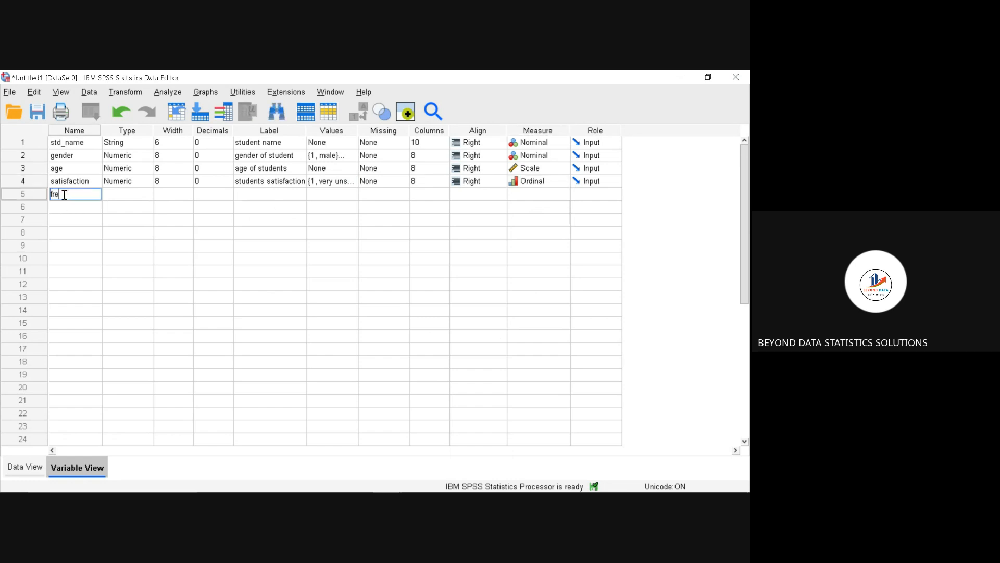
pyautogui.write('quency')
pyautogui.click(135, 195)
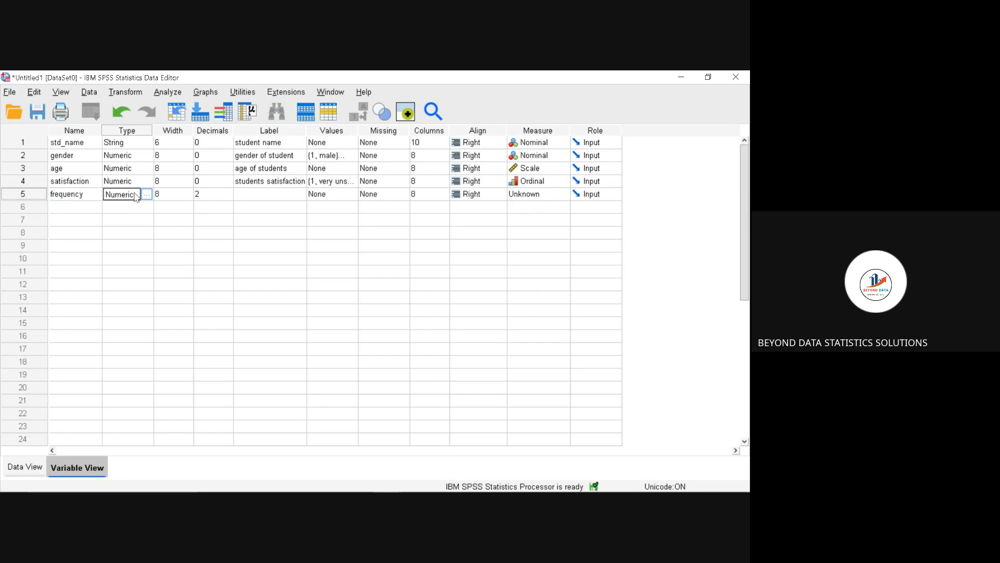
pyautogui.click(204, 194)
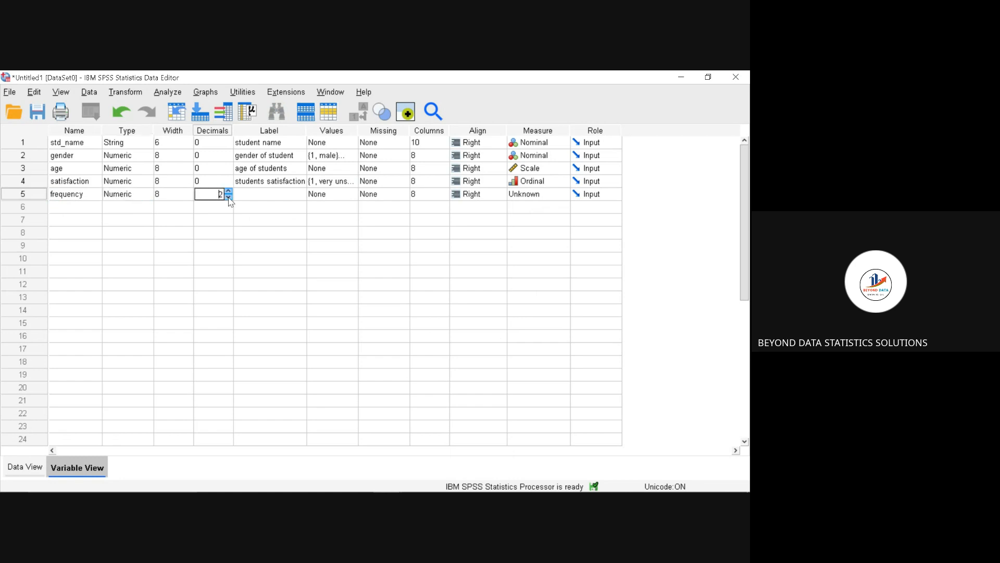
pyautogui.click(229, 198)
pyautogui.click(248, 196)
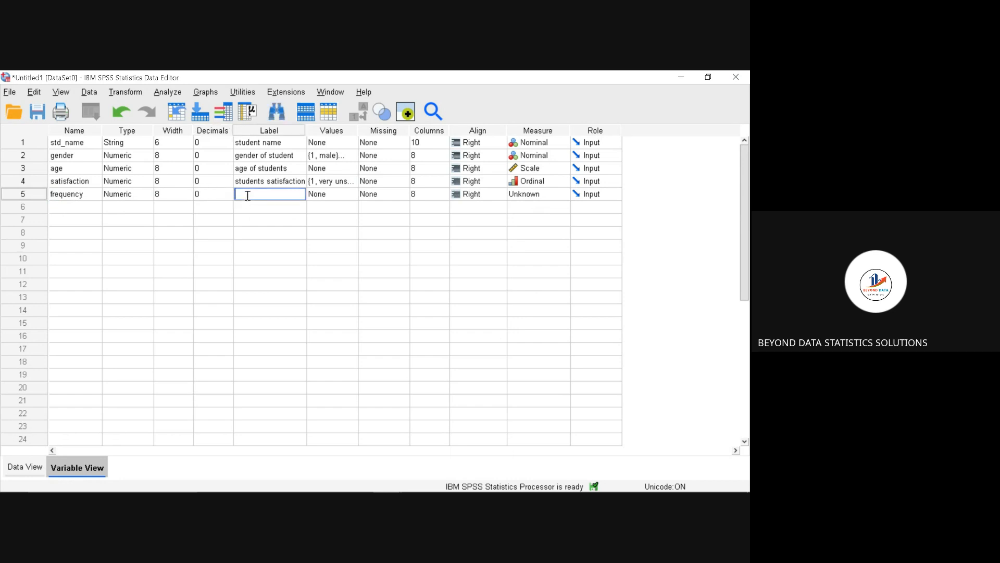
pyautogui.write('how frequently do you')
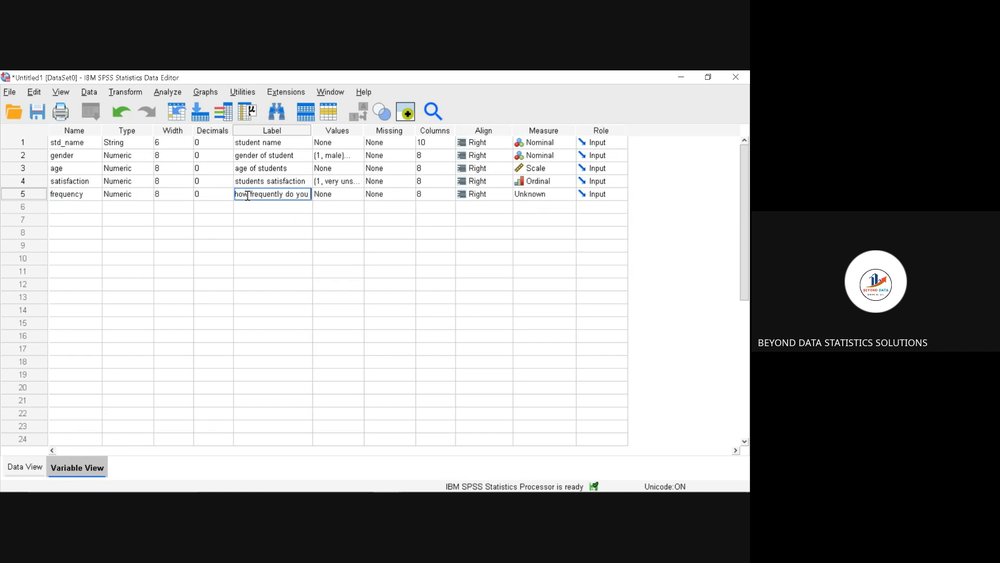
pyautogui.write(' go to classes')
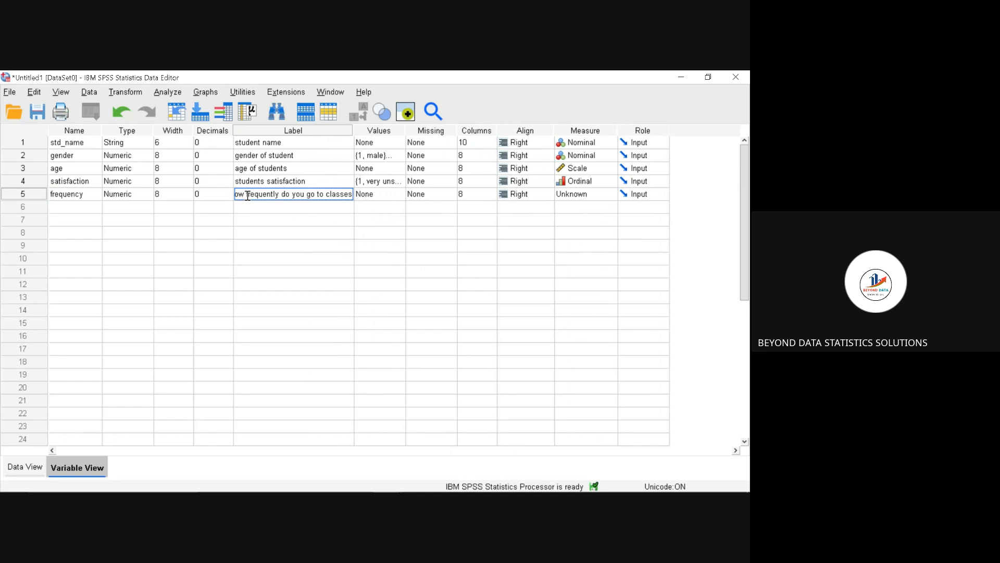
# Open the value labels of frequency and add 1 = "first time" and 2 = "occassionaly"
pyautogui.click(387, 195)
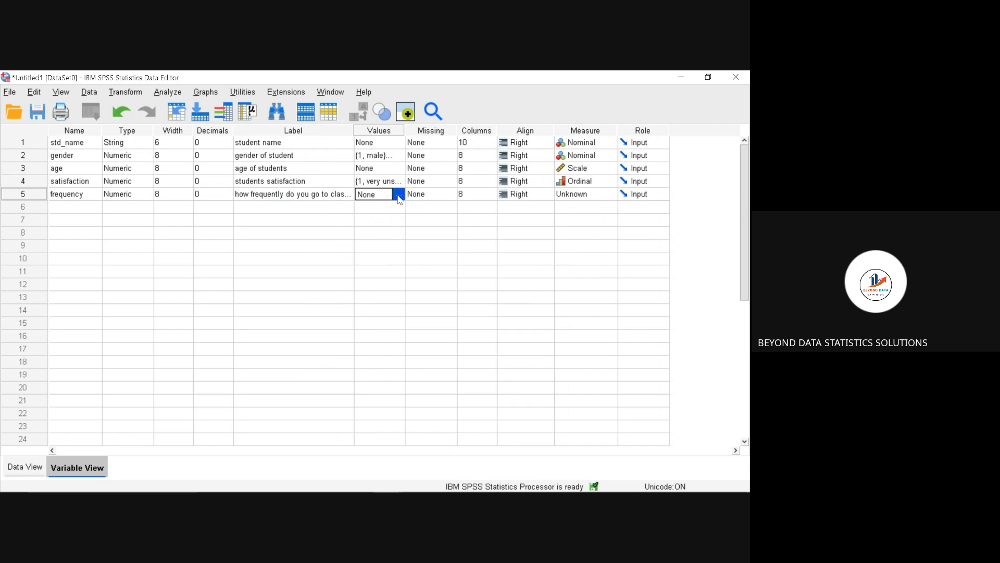
pyautogui.click(398, 194)
pyautogui.write('1')
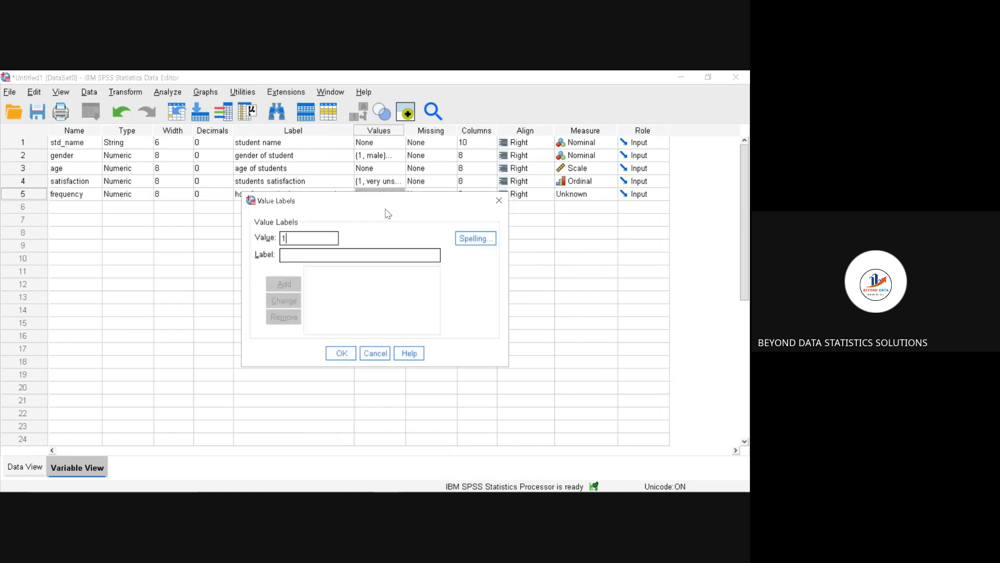
pyautogui.click(323, 255)
pyautogui.write('firs')
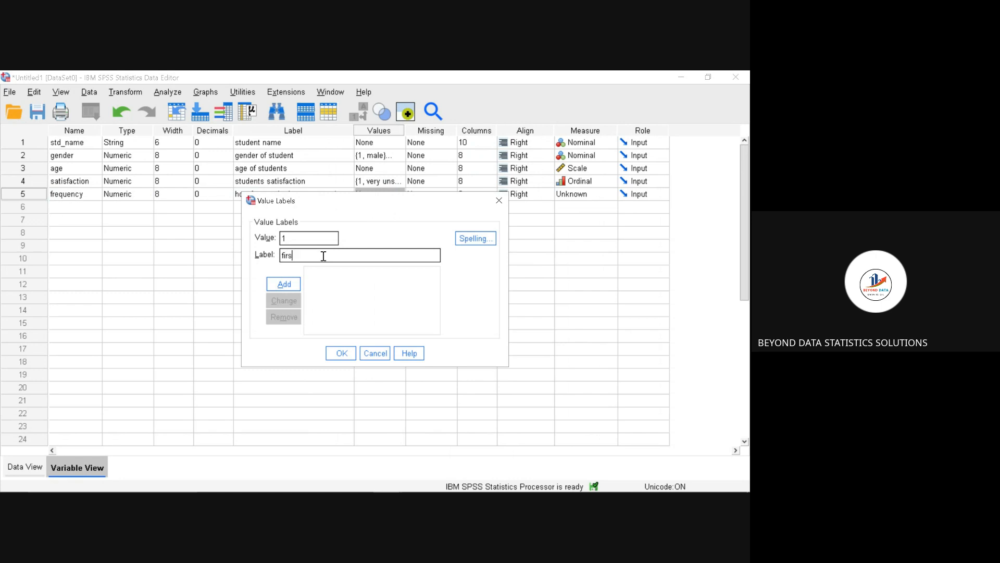
pyautogui.write('t time')
pyautogui.click(284, 284)
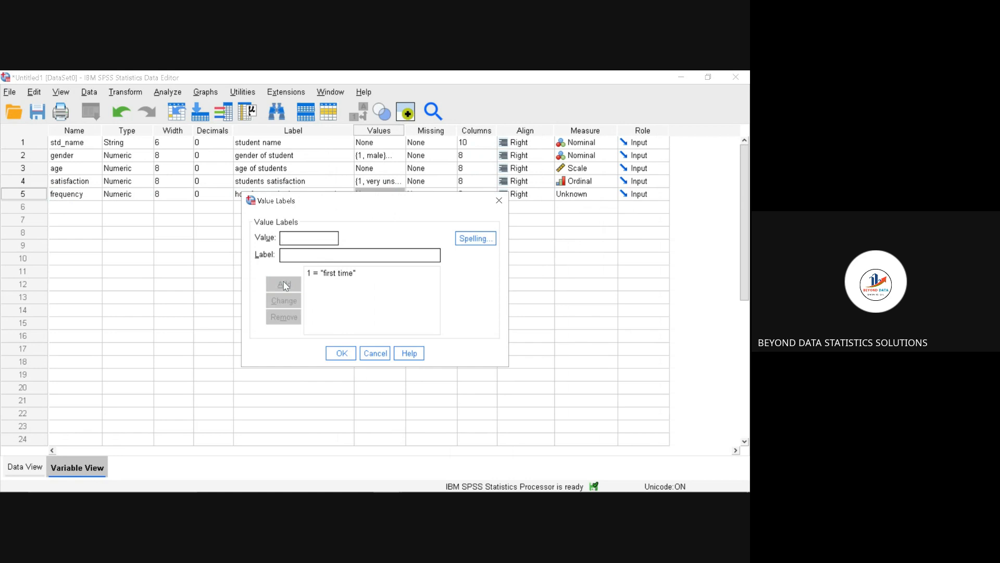
pyautogui.write('2')
pyautogui.write('occassi')
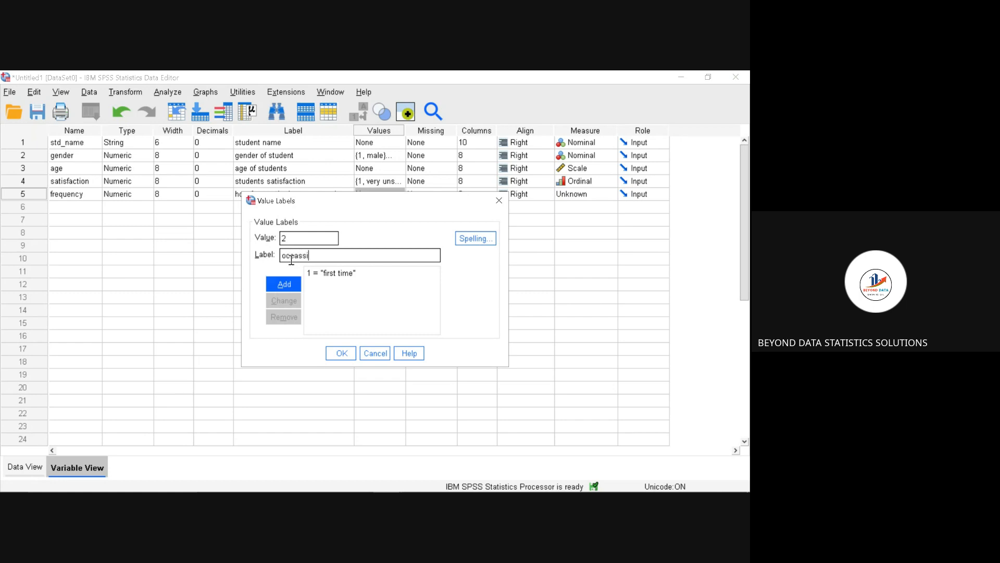
pyautogui.write('onaly')
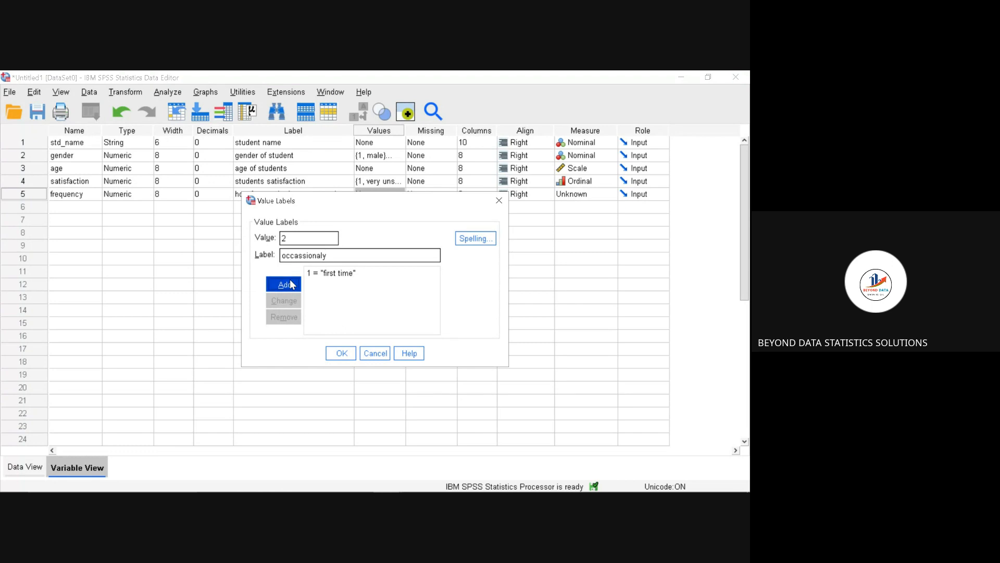
pyautogui.click(288, 284)
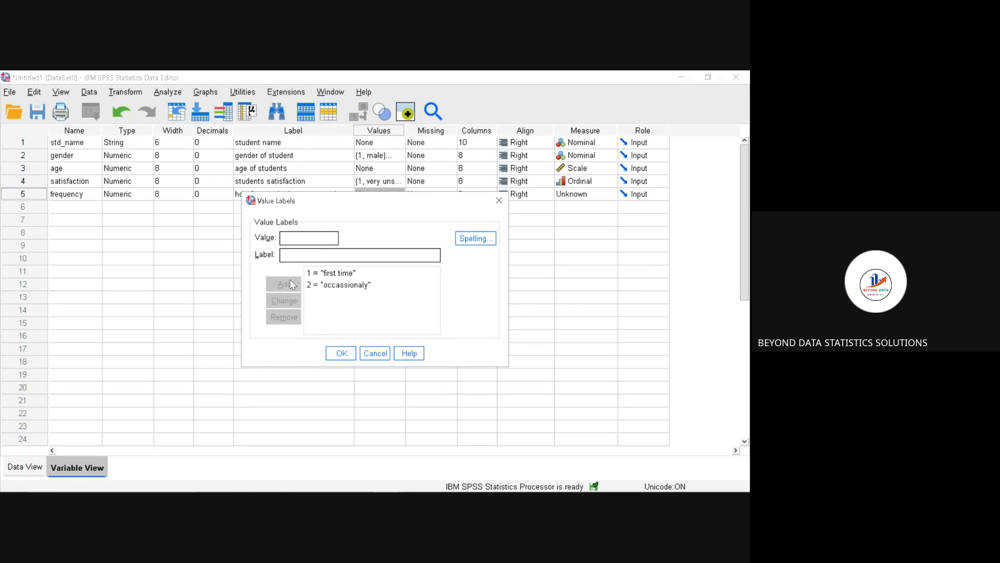
# Add the value labels 3 = "frequently" and 4 = "regulary" to the frequency variable
pyautogui.write('3')
pyautogui.click(288, 256)
pyautogui.write('frequentk')
pyautogui.press('BackSpace')
pyautogui.write('ly')
pyautogui.click(288, 283)
pyautogui.write('4')
pyautogui.click(289, 257)
pyautogui.write('re')
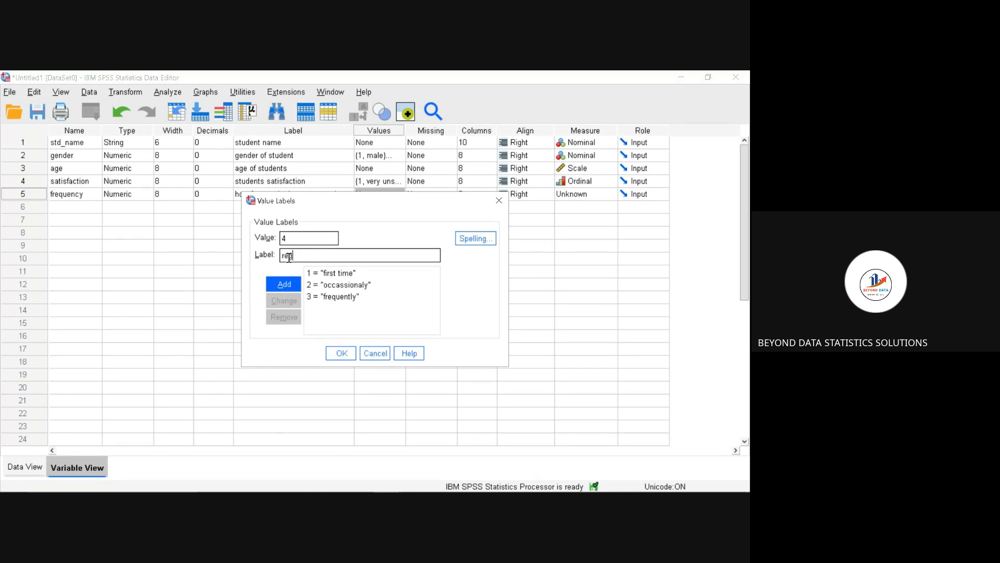
pyautogui.write('gulary')
pyautogui.click(290, 284)
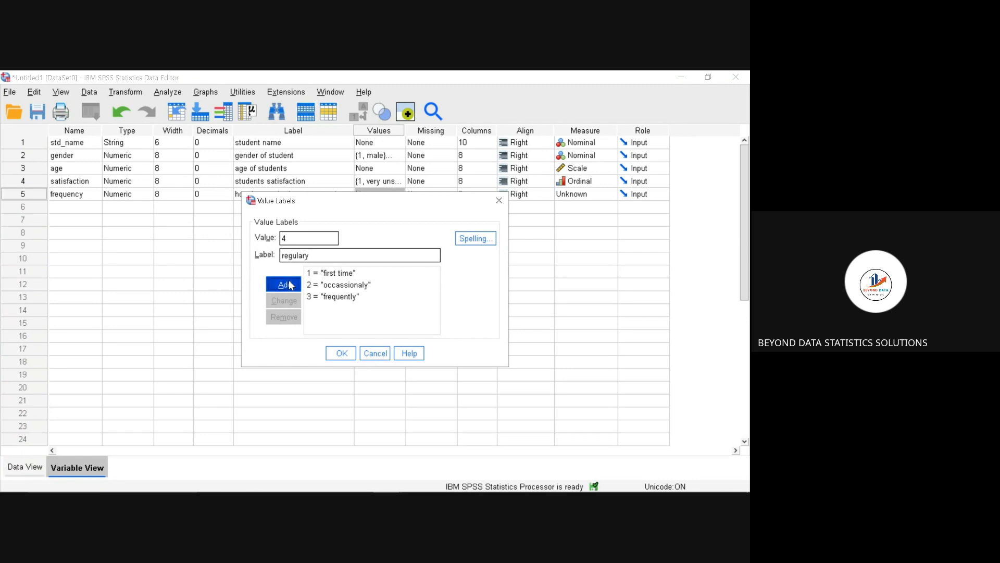
# Apply the value labels of frequency and set its measurement level to Ordinal
pyautogui.click(343, 353)
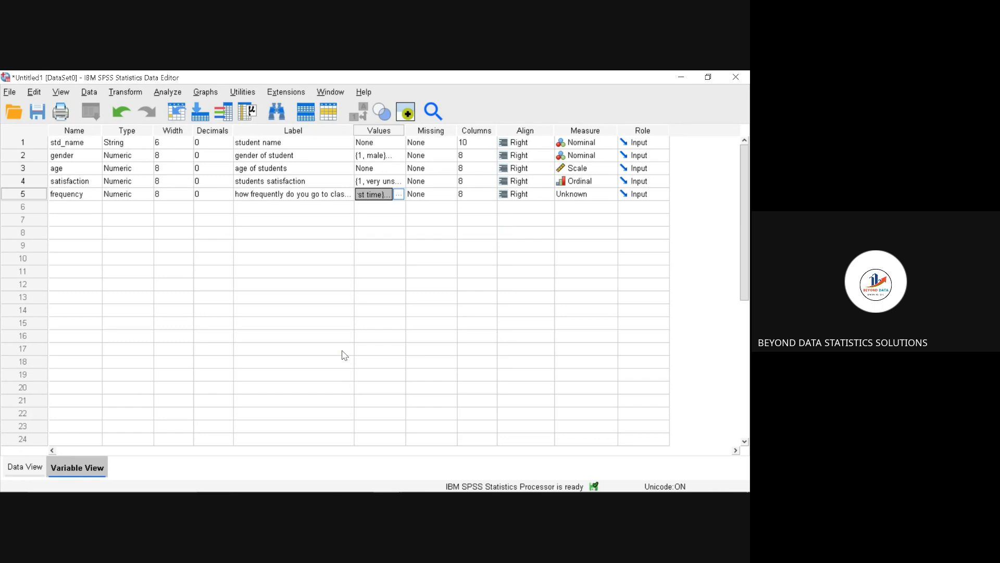
pyautogui.click(596, 200)
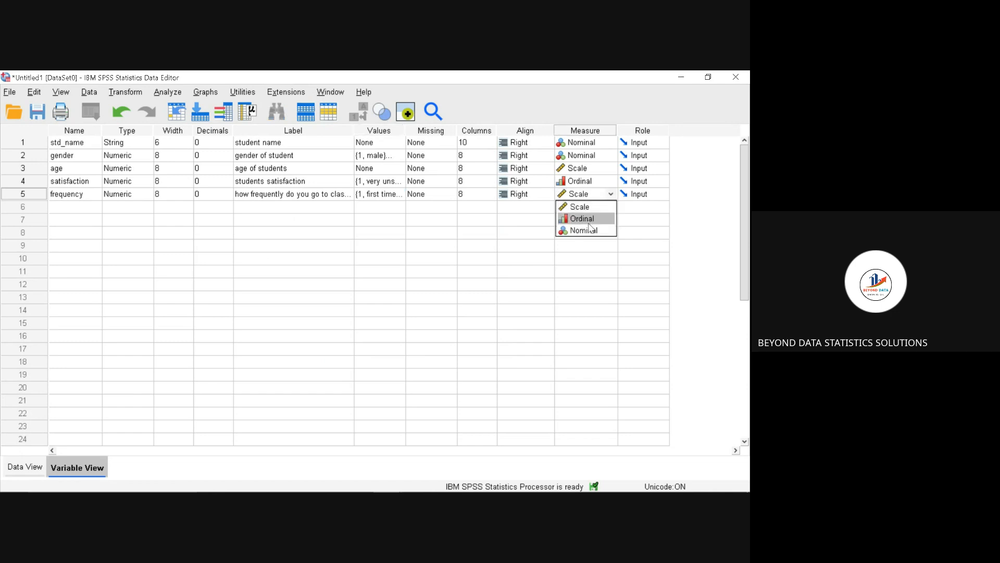
pyautogui.click(592, 219)
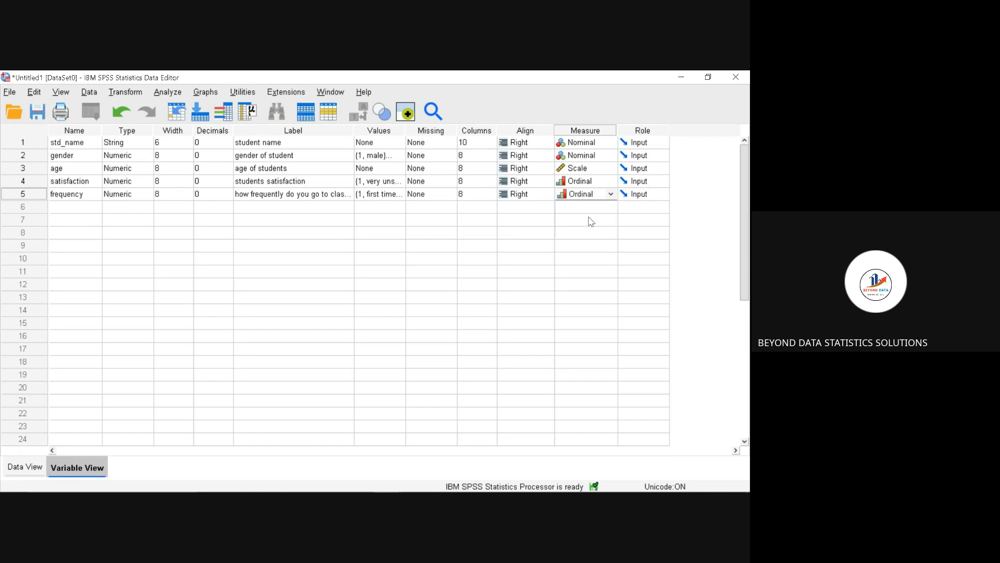
# Review the defined variables as data columns and save the dataset in Documents as "class oone" in SPSS Statistics format
pyautogui.click(26, 468)
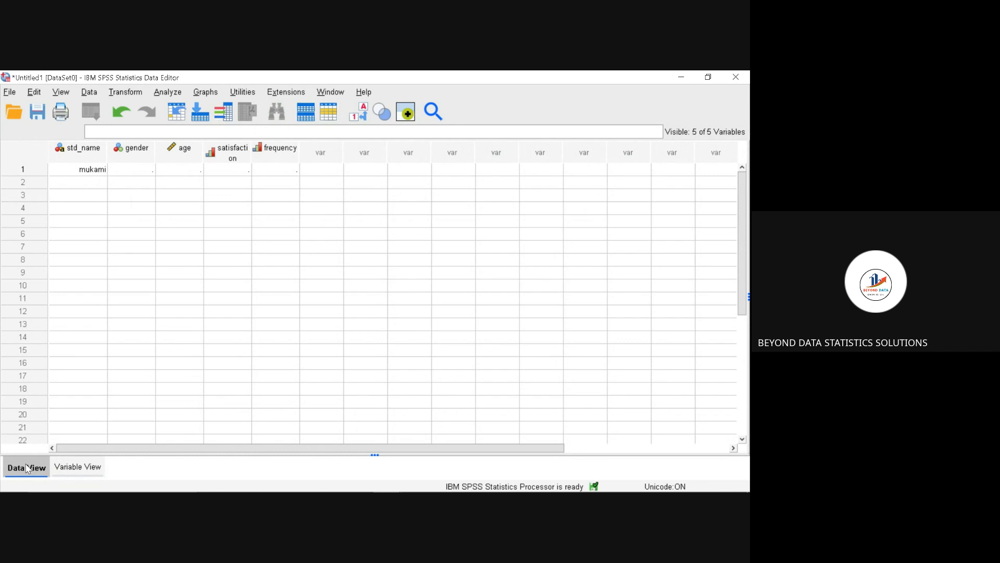
pyautogui.click(67, 467)
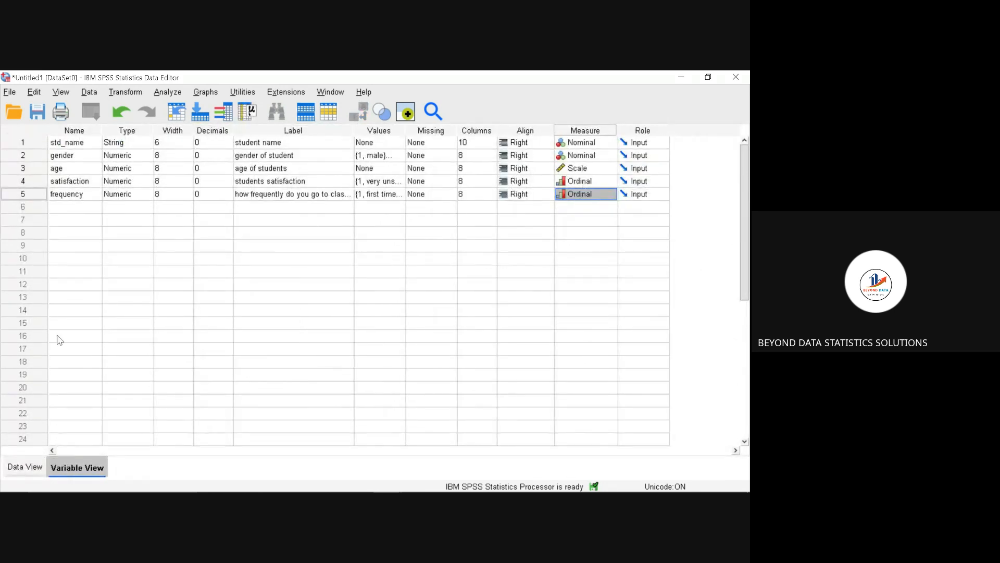
pyautogui.click(13, 96)
pyautogui.moveTo(14, 97)
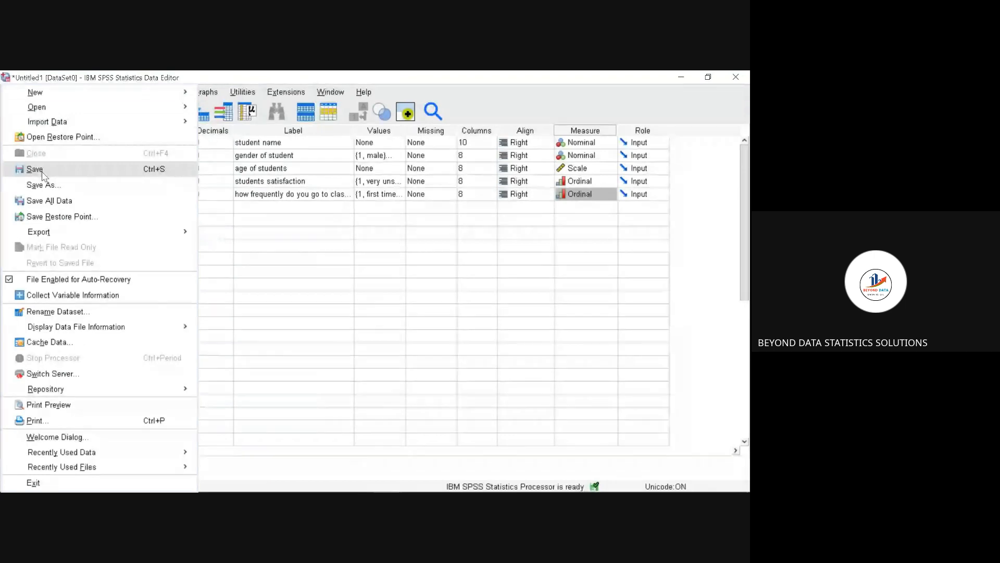
pyautogui.click(46, 185)
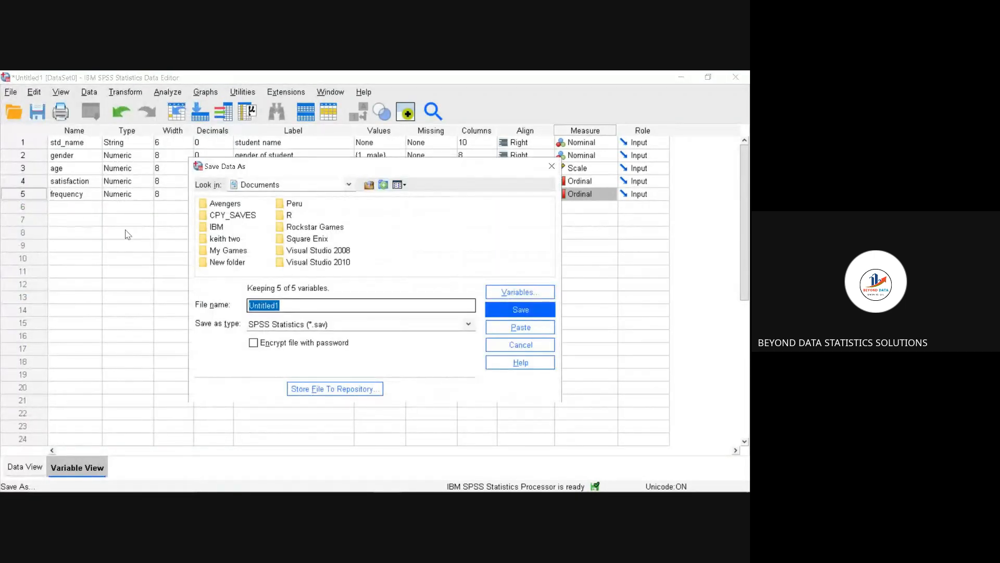
pyautogui.click(285, 305)
pyautogui.press('BackSpace')
pyautogui.press('BackSpace')
pyautogui.press('BackSpace')
pyautogui.press('BackSpace')
pyautogui.press('BackSpace')
pyautogui.press('BackSpace')
pyautogui.press('BackSpace')
pyautogui.press('BackSpace')
pyautogui.press('BackSpace')
pyautogui.write('class oone')
pyautogui.click(520, 310)
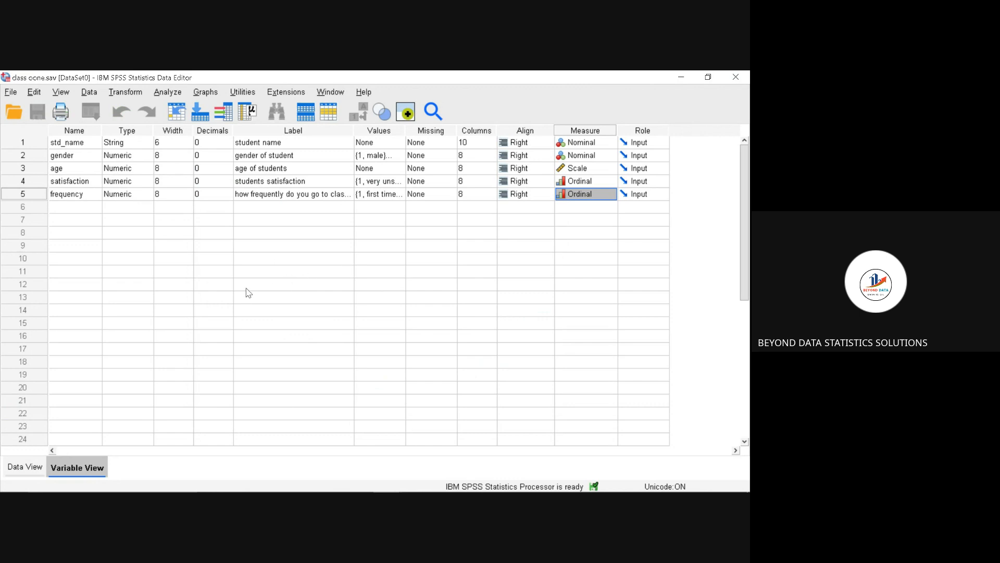
# Try to enter the text "female" as the gender of the first case in the data sheet
pyautogui.click(18, 470)
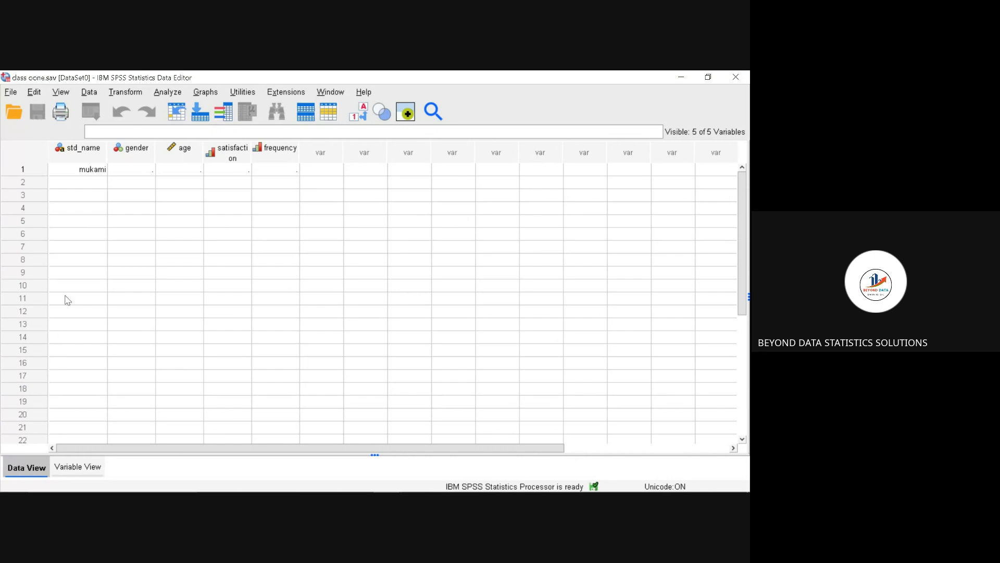
pyautogui.click(68, 185)
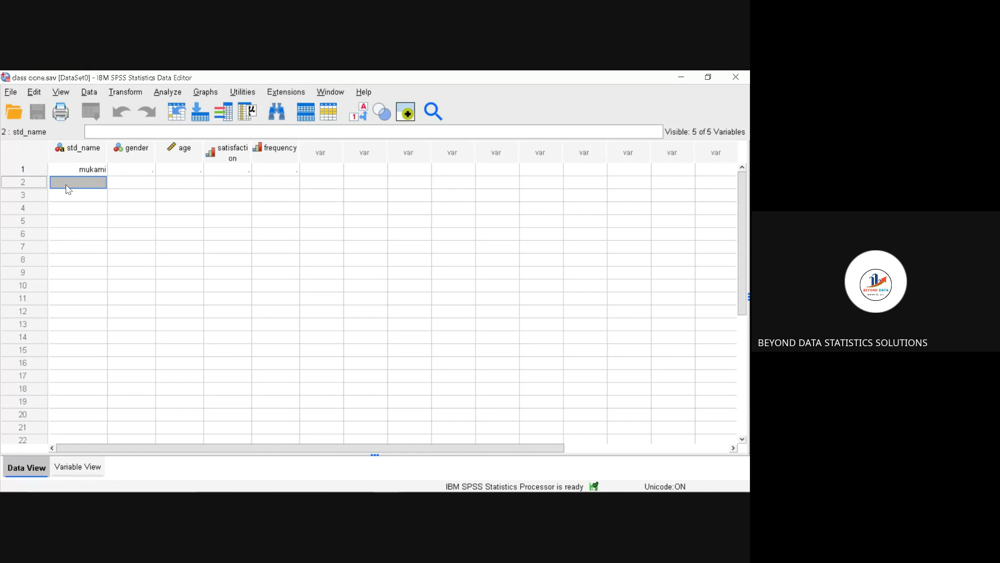
pyautogui.click(128, 172)
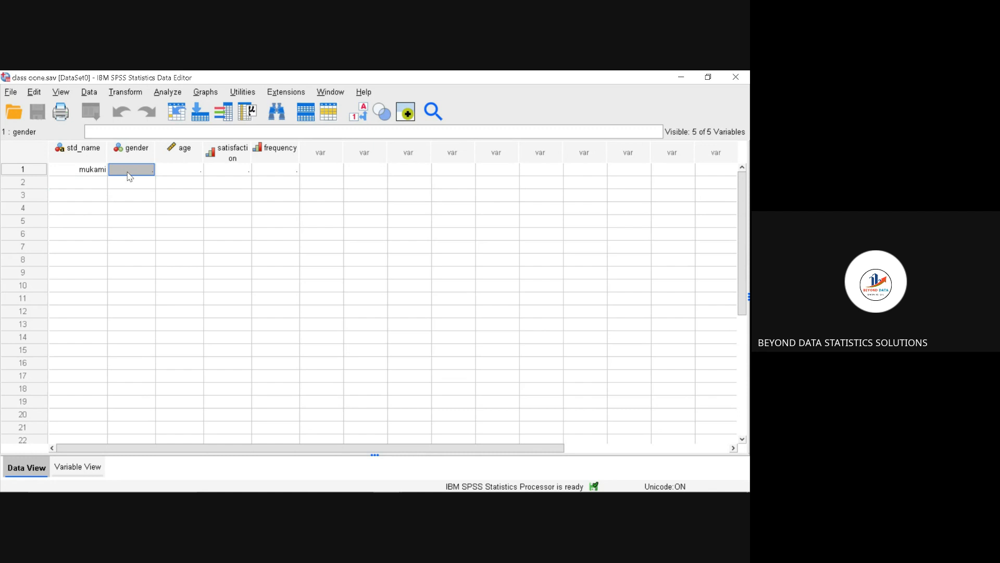
pyautogui.write('female')
pyautogui.press('BackSpace')
pyautogui.press('BackSpace')
pyautogui.press('BackSpace')
pyautogui.press('BackSpace')
pyautogui.press('BackSpace')
pyautogui.press('BackSpace')
pyautogui.write('FEmalE')
pyautogui.click(164, 172)
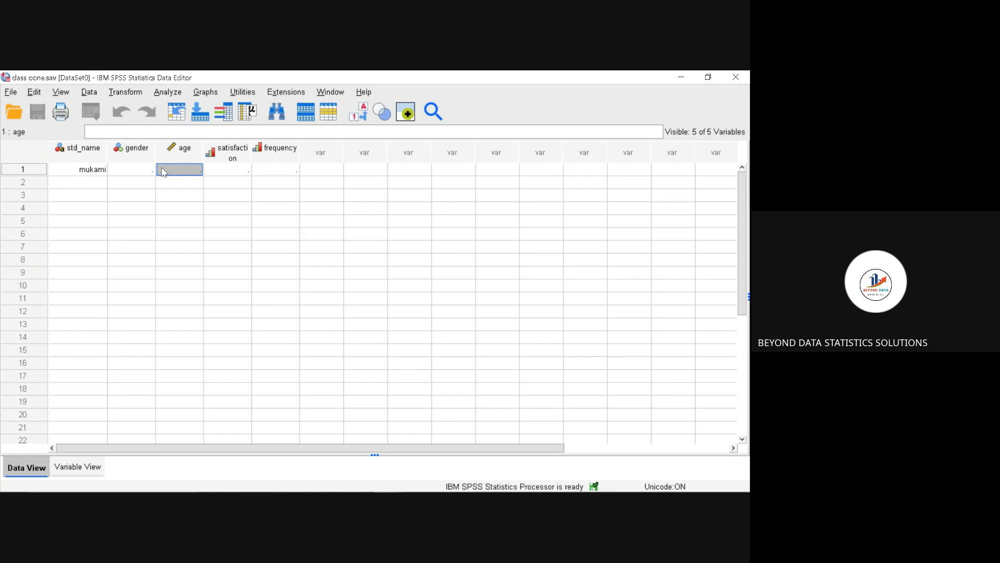
pyautogui.click(133, 172)
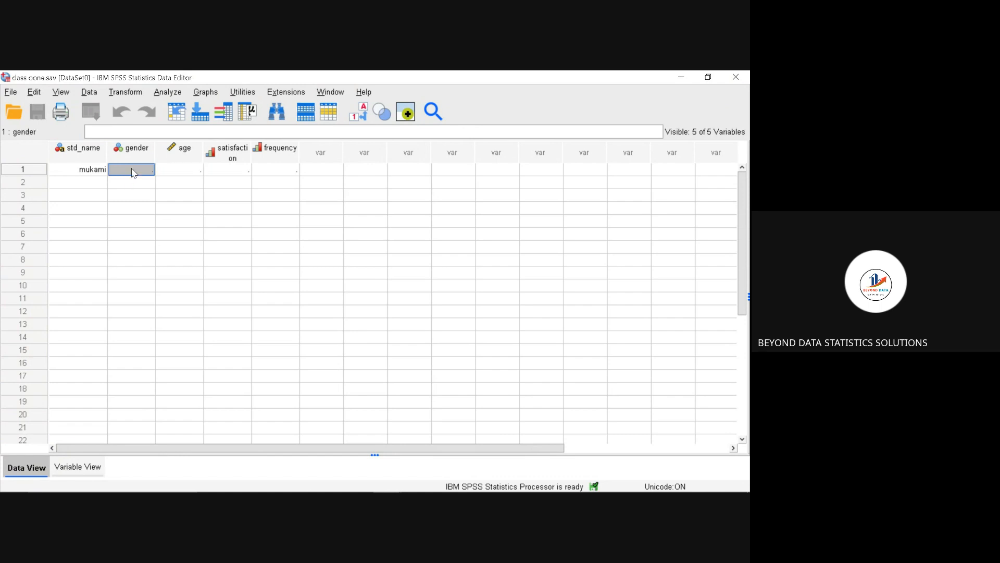
pyautogui.write('fEmalE')
pyautogui.click(167, 176)
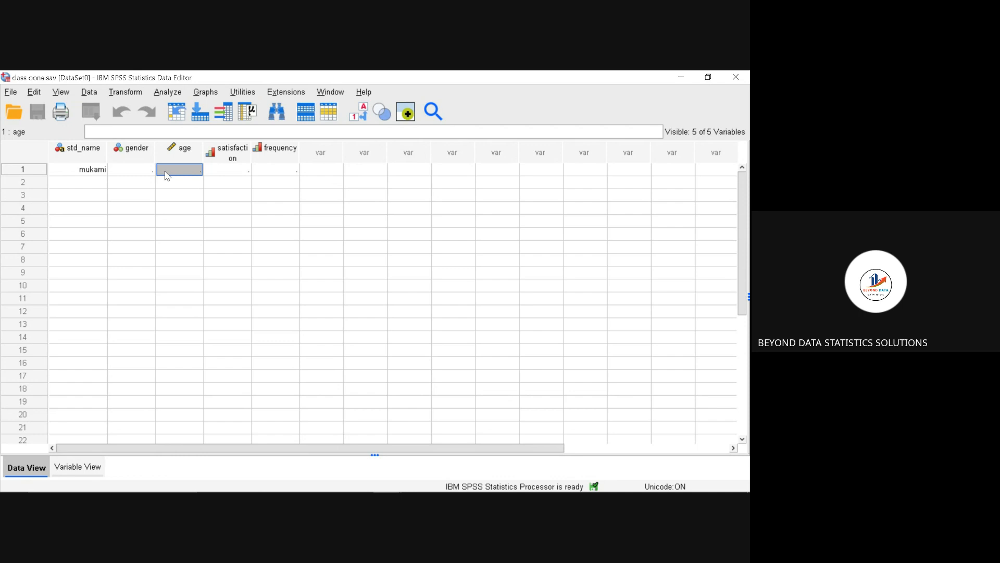
pyautogui.moveTo(166, 179); pyautogui.dragTo(141, 183)
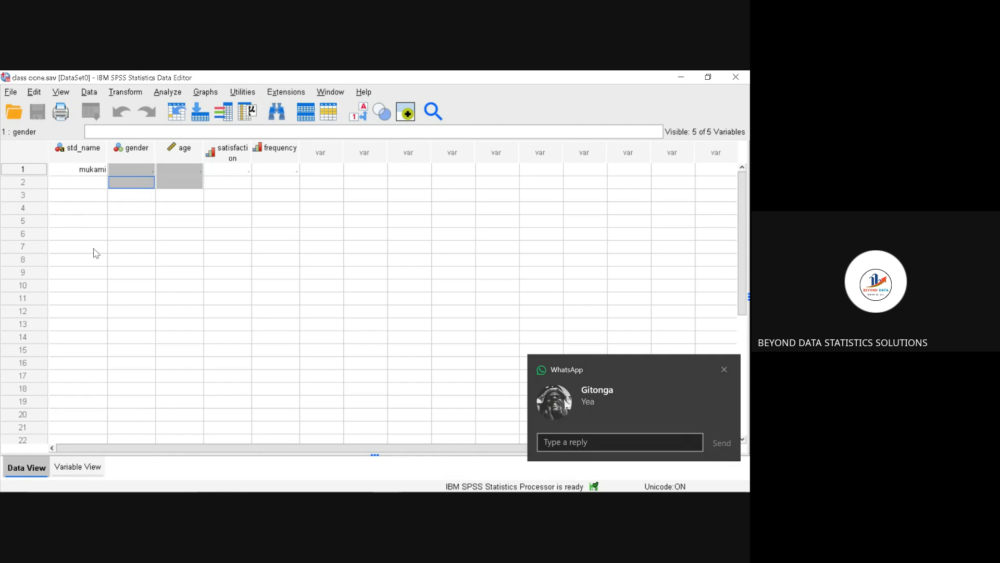
# Check the codes defined in the value labels of the gender variable and return to the case data
pyautogui.click(76, 468)
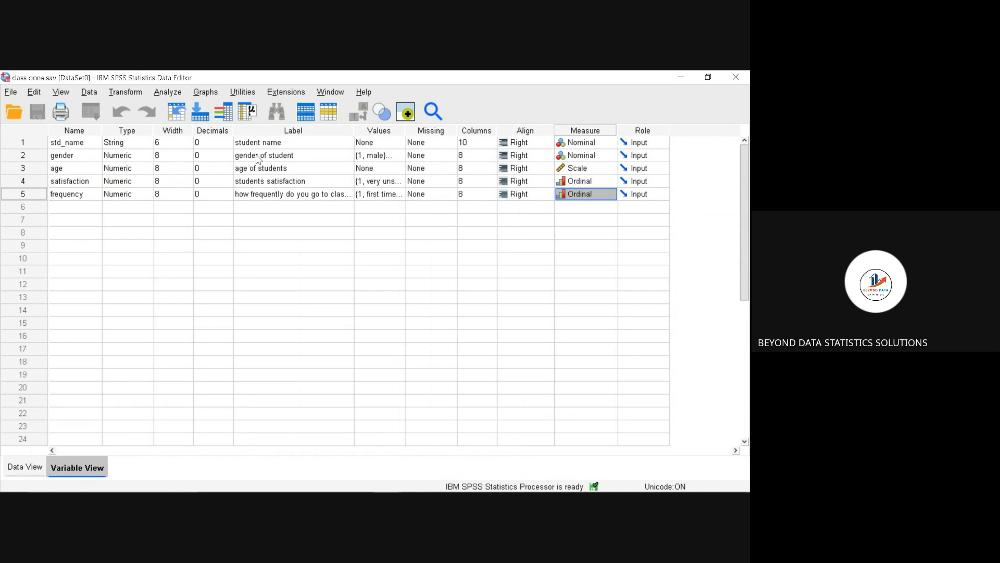
pyautogui.click(378, 159)
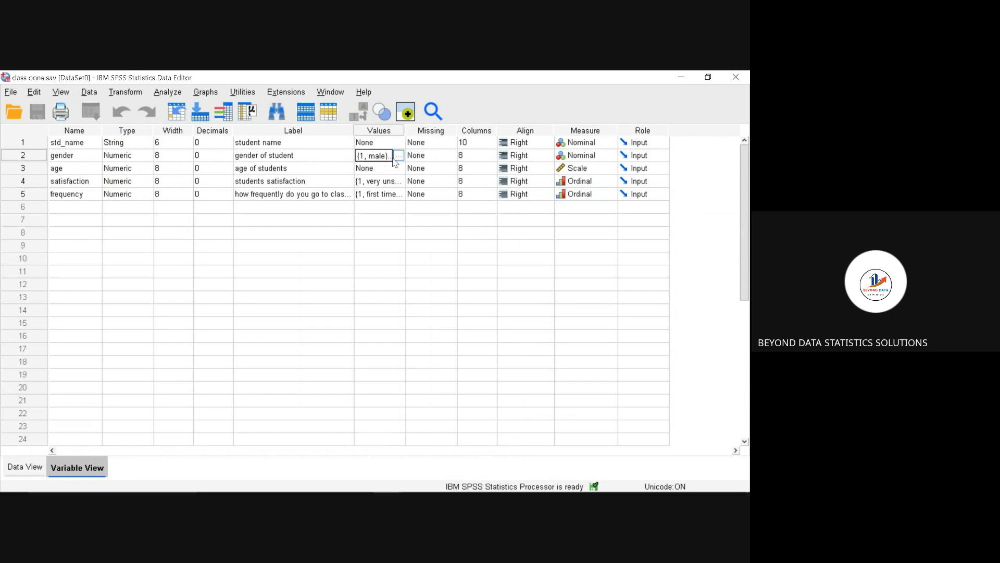
pyautogui.click(397, 156)
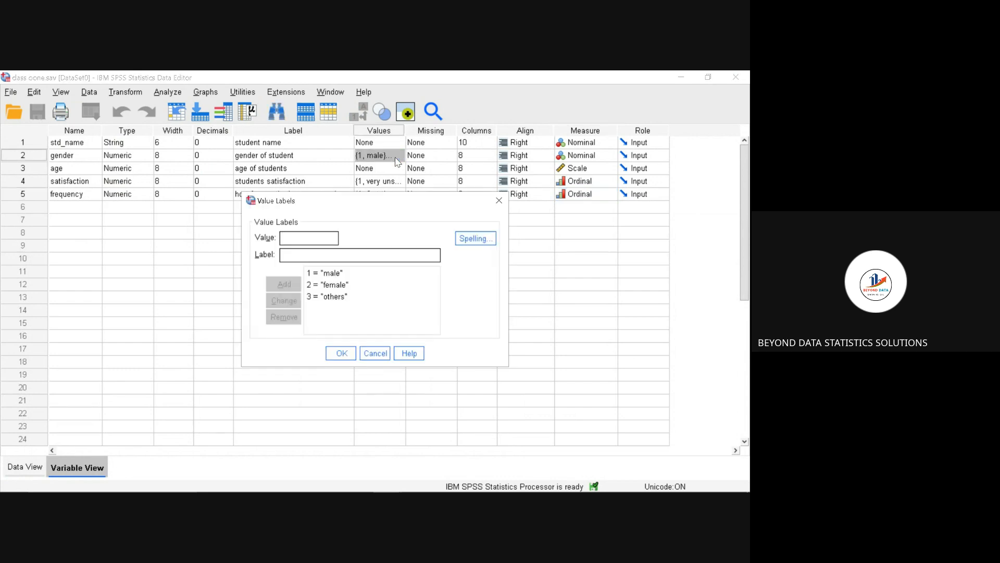
pyautogui.click(499, 201)
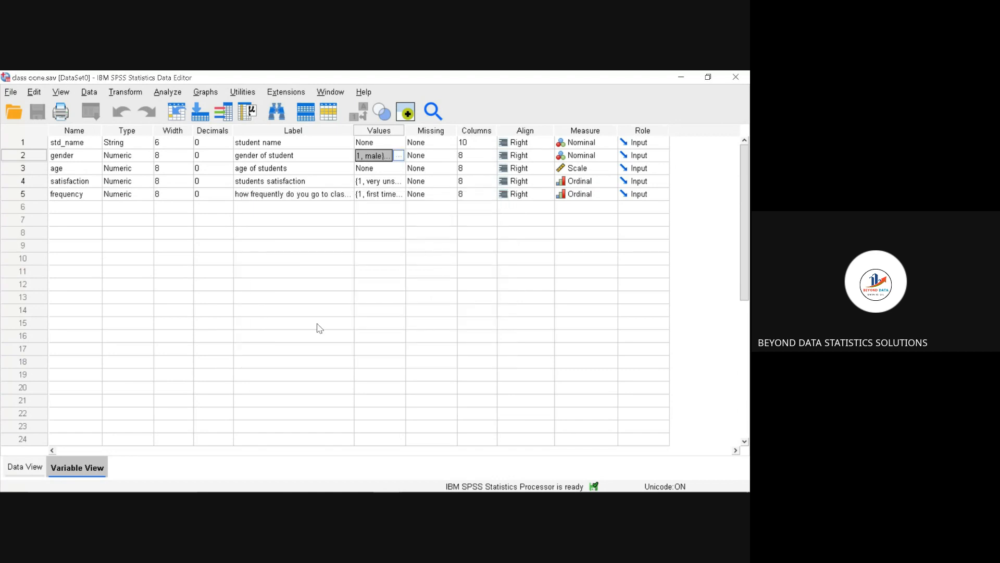
pyautogui.click(32, 468)
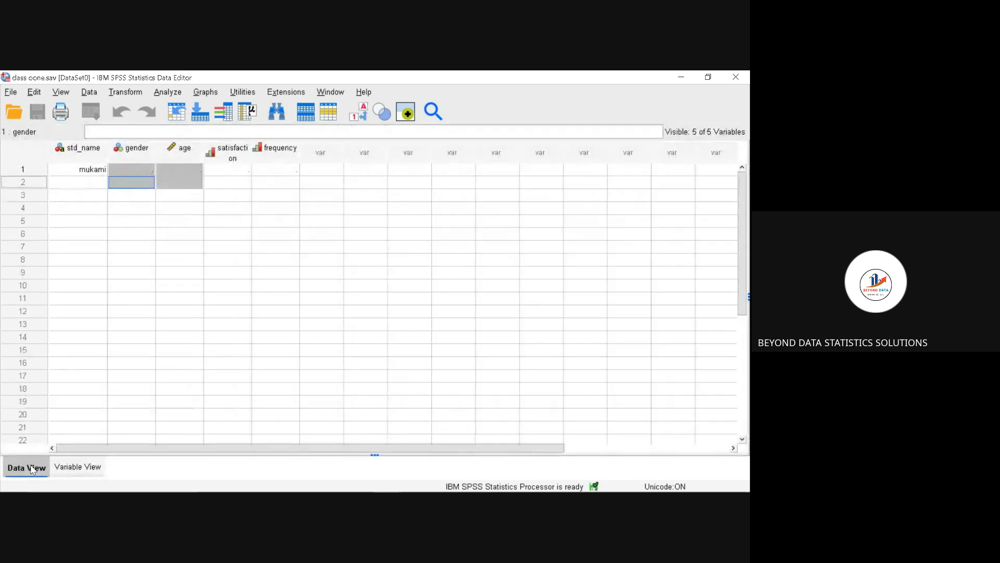
# Enter code 2 as the first case's gender, and check it by switching the value labels display on and off
pyautogui.click(132, 170)
pyautogui.write('2')
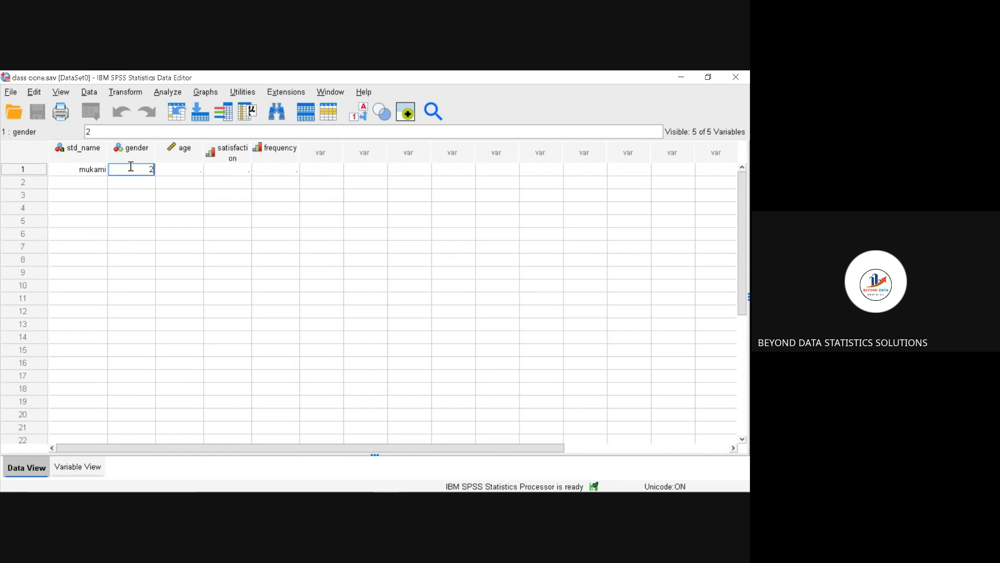
pyautogui.click(174, 171)
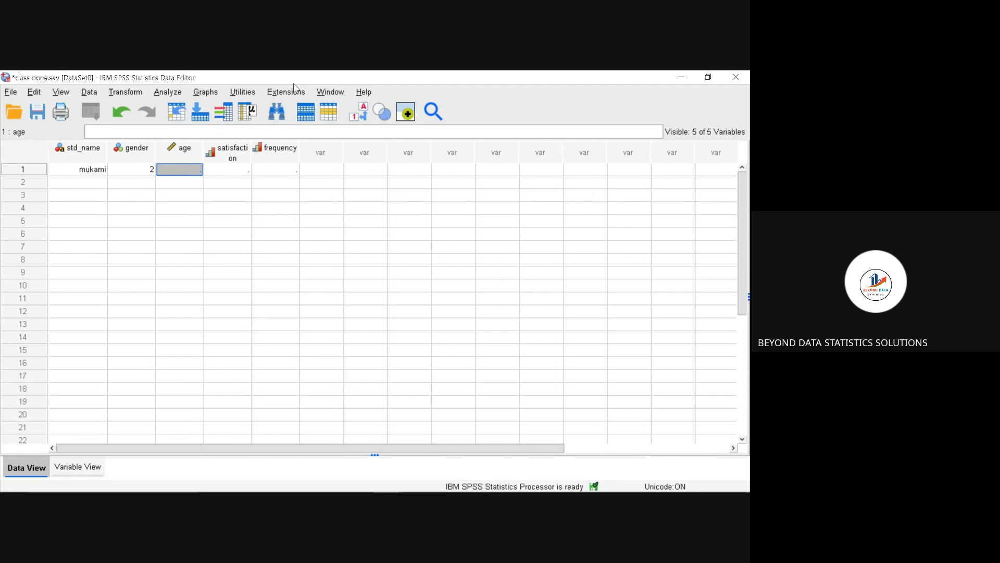
pyautogui.click(358, 111)
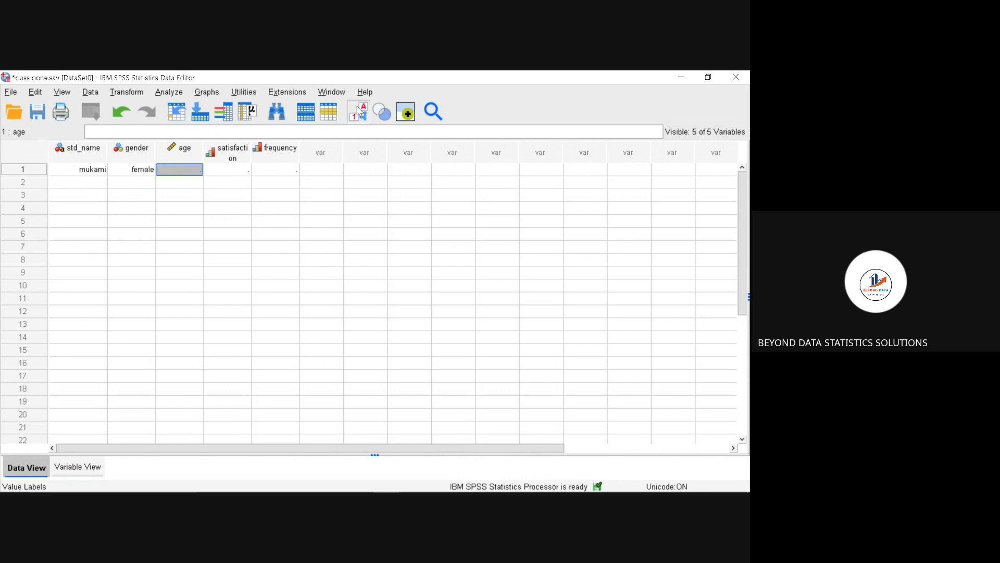
pyautogui.click(359, 111)
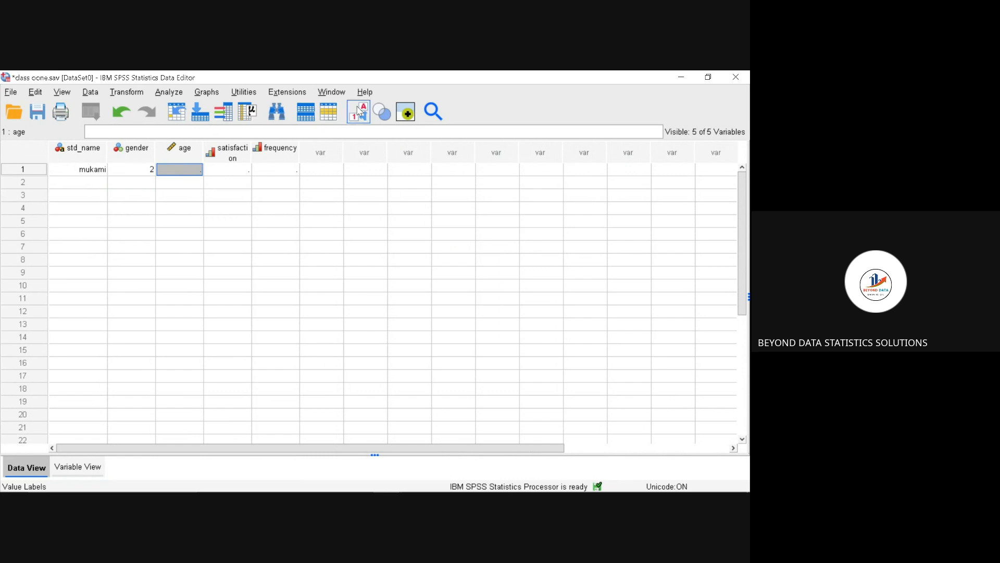
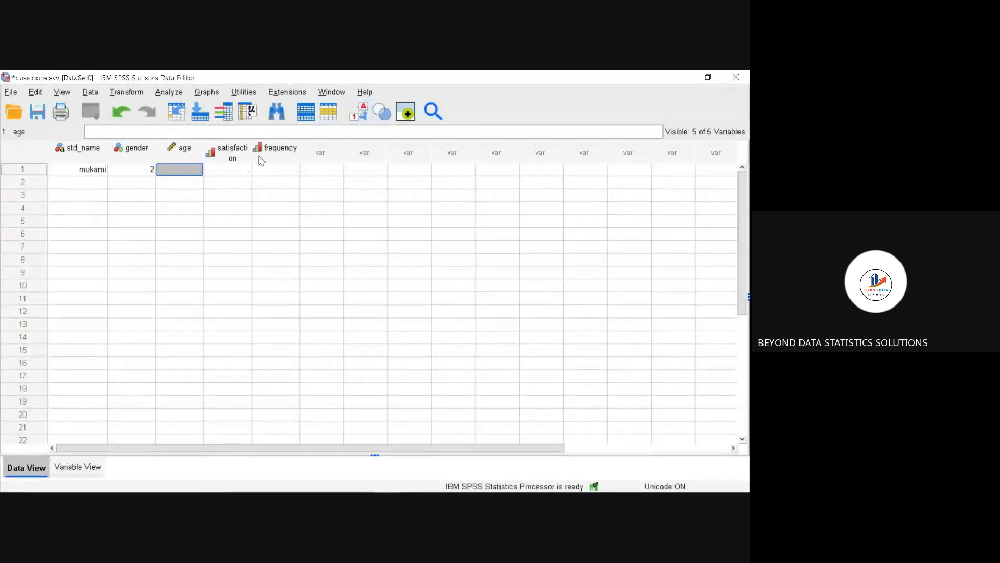
# Complete the first case with age 16, satisfaction 4 and frequency 1
pyautogui.click(179, 162)
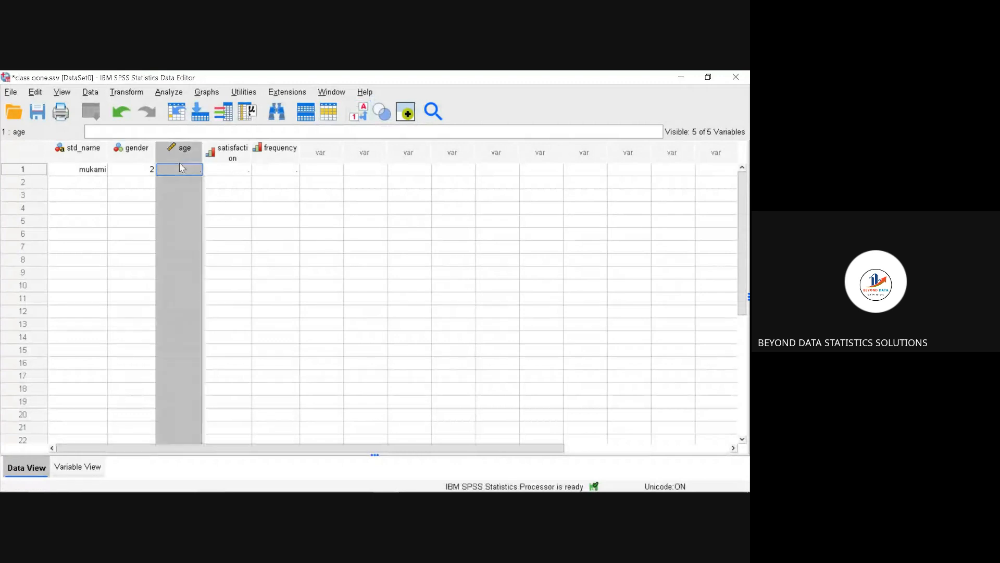
pyautogui.click(259, 188)
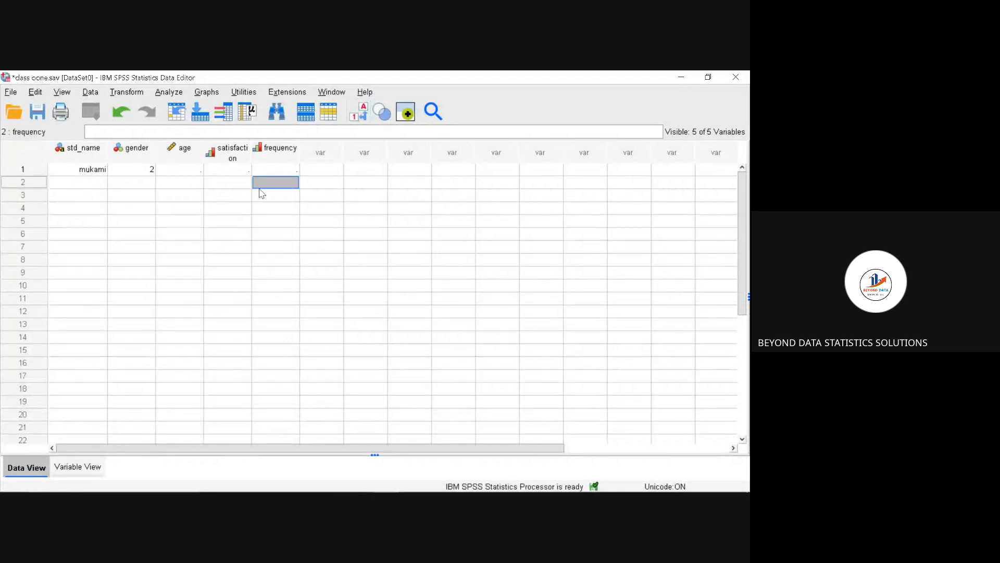
pyautogui.click(193, 174)
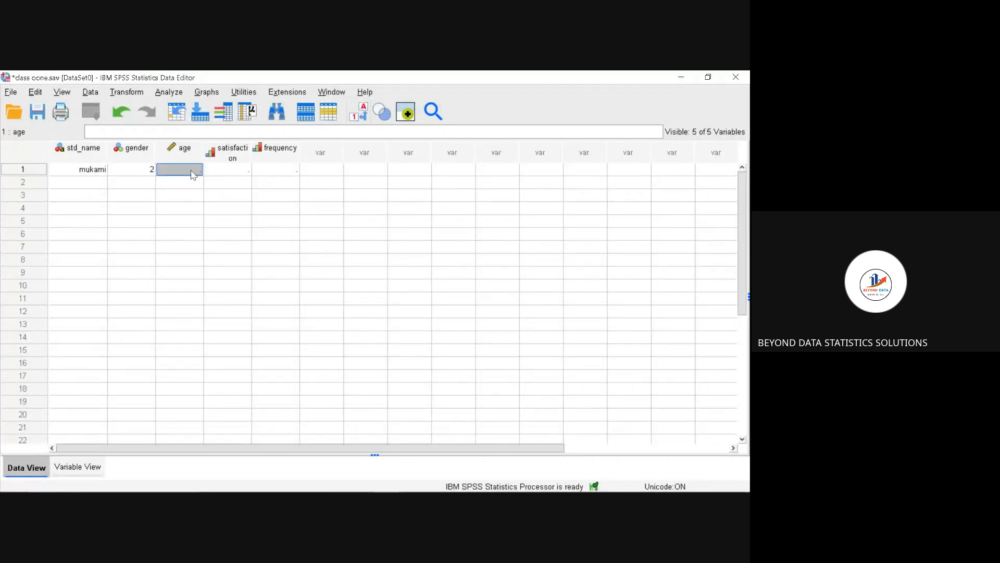
pyautogui.write('16')
pyautogui.click(222, 175)
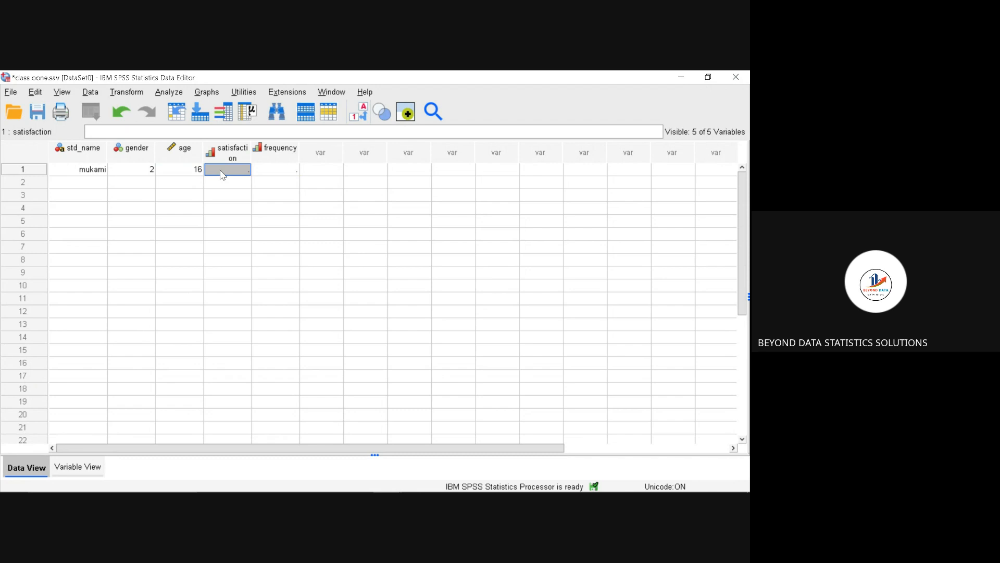
pyautogui.write('4')
pyautogui.click(266, 172)
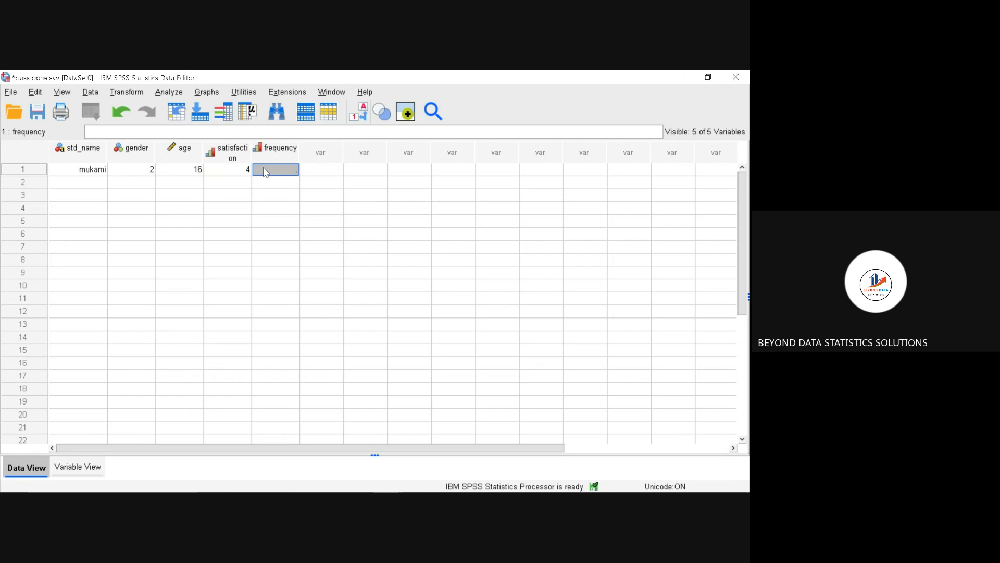
pyautogui.write('1')
# Start the second case by entering the student's first name and gender code 1
pyautogui.click(101, 186)
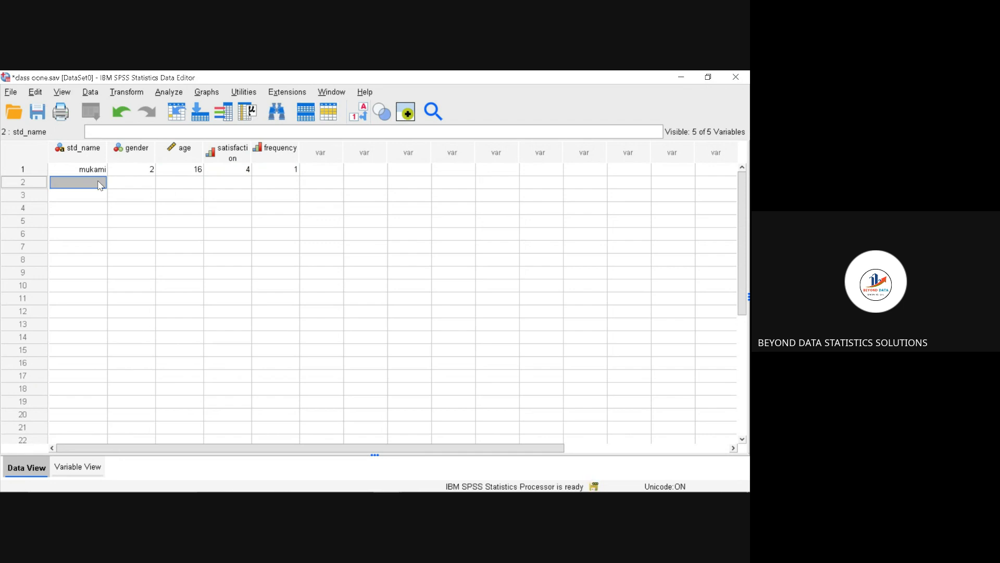
pyautogui.write('jackie')
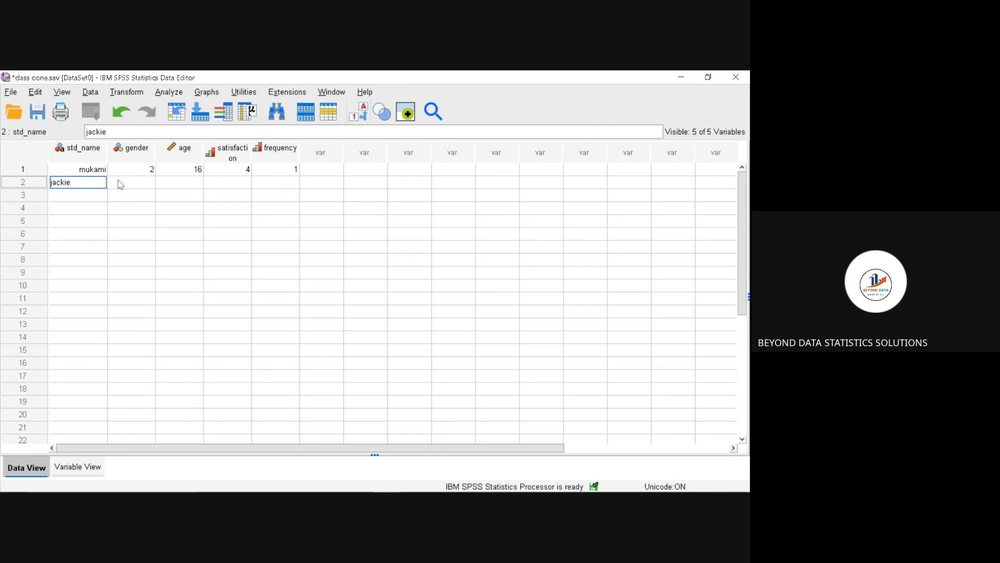
pyautogui.click(120, 183)
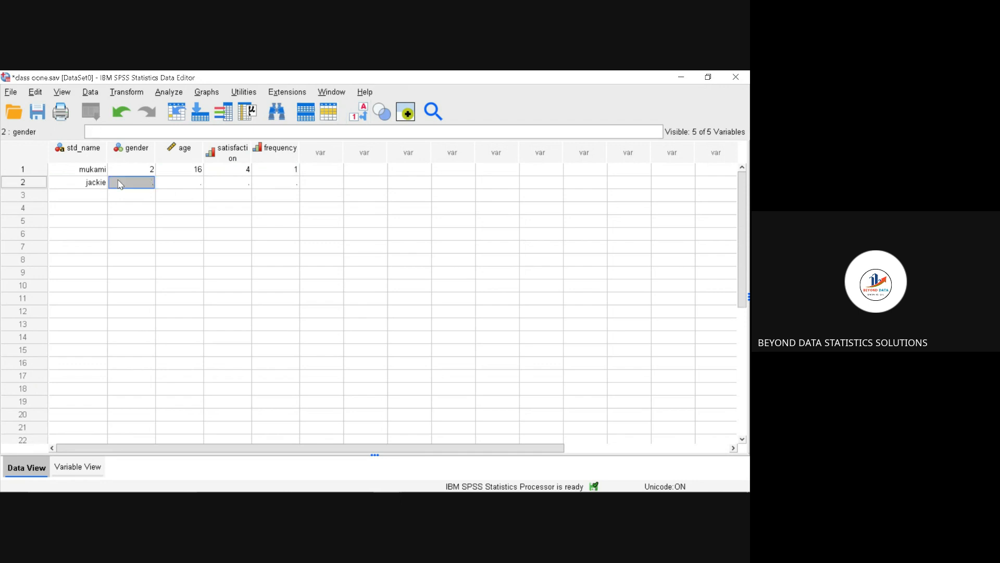
pyautogui.write('1')
pyautogui.click(175, 185)
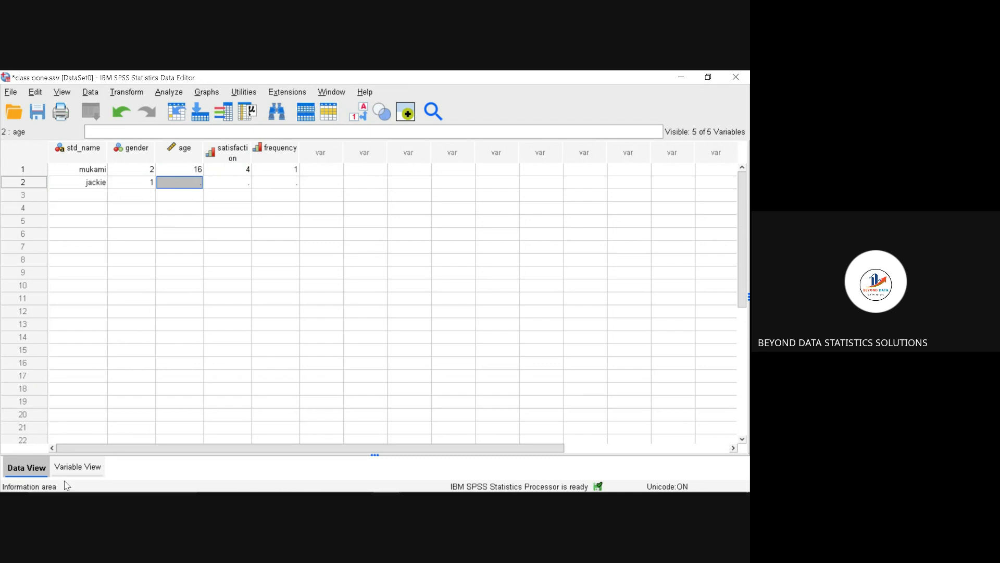
# Set the alignment of the std_name variable to Left and return to the case data
pyautogui.click(71, 466)
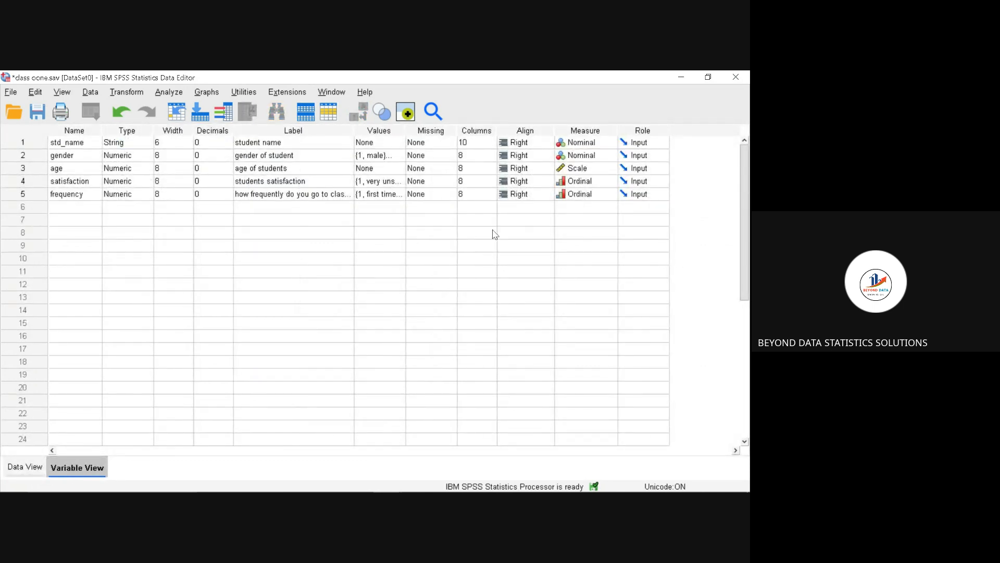
pyautogui.click(528, 145)
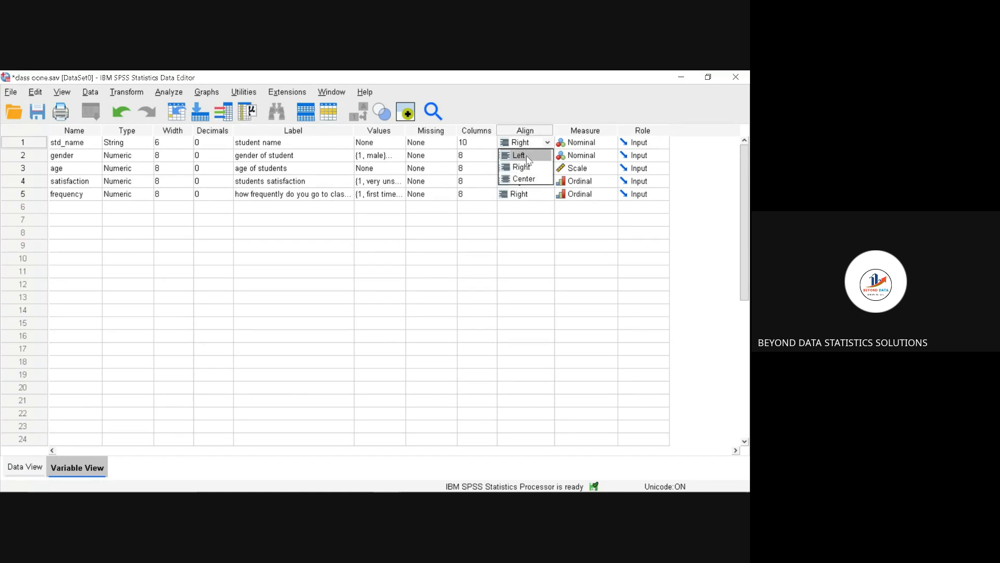
pyautogui.click(529, 155)
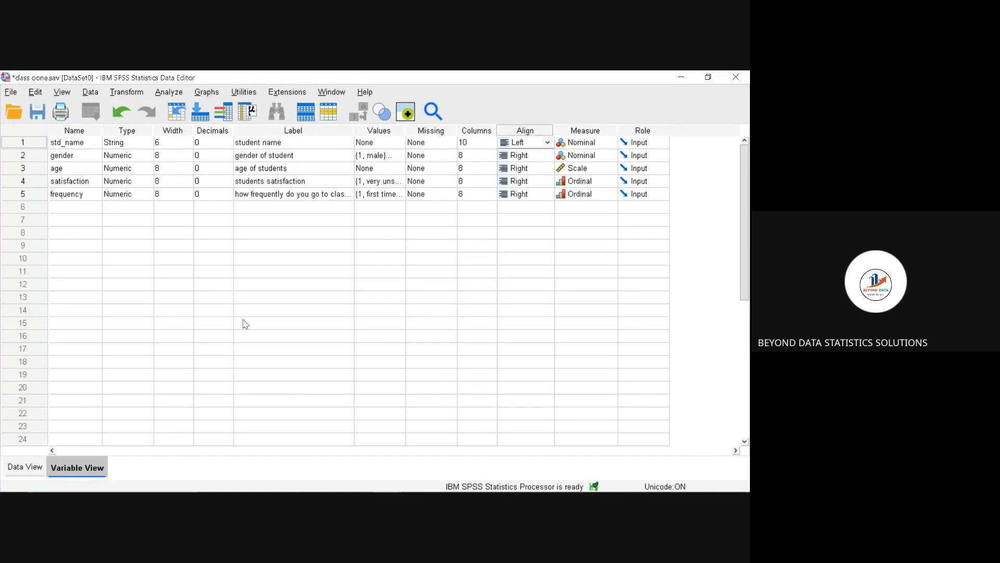
pyautogui.click(23, 468)
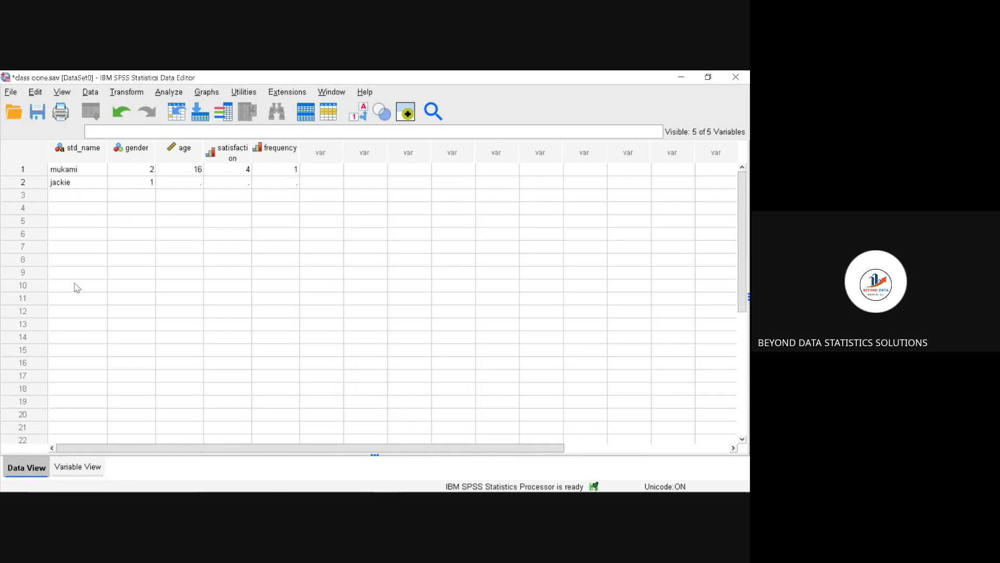
# Complete the second case with age 24, satisfaction 3 and frequency 2
pyautogui.click(172, 186)
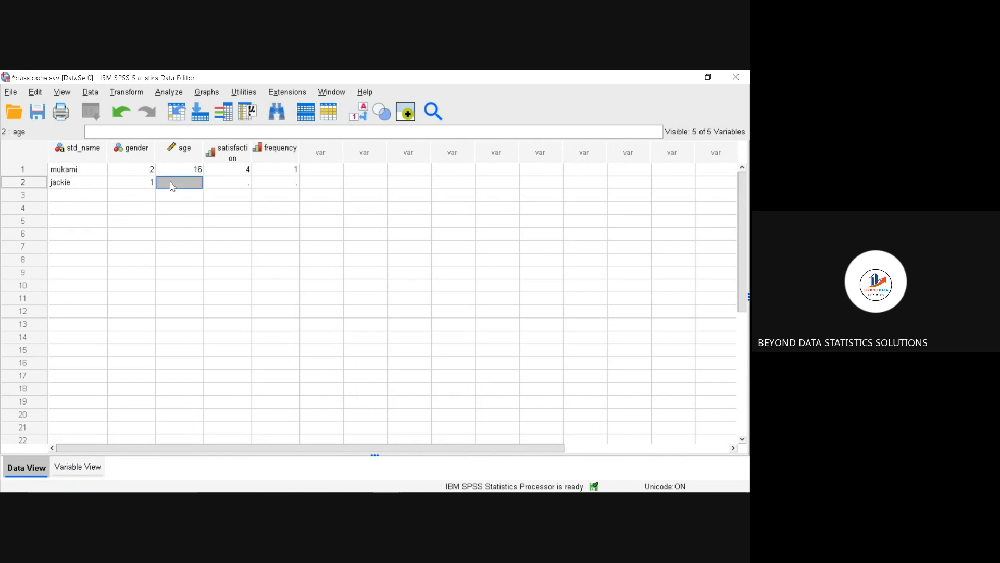
pyautogui.write('24')
pyautogui.click(228, 182)
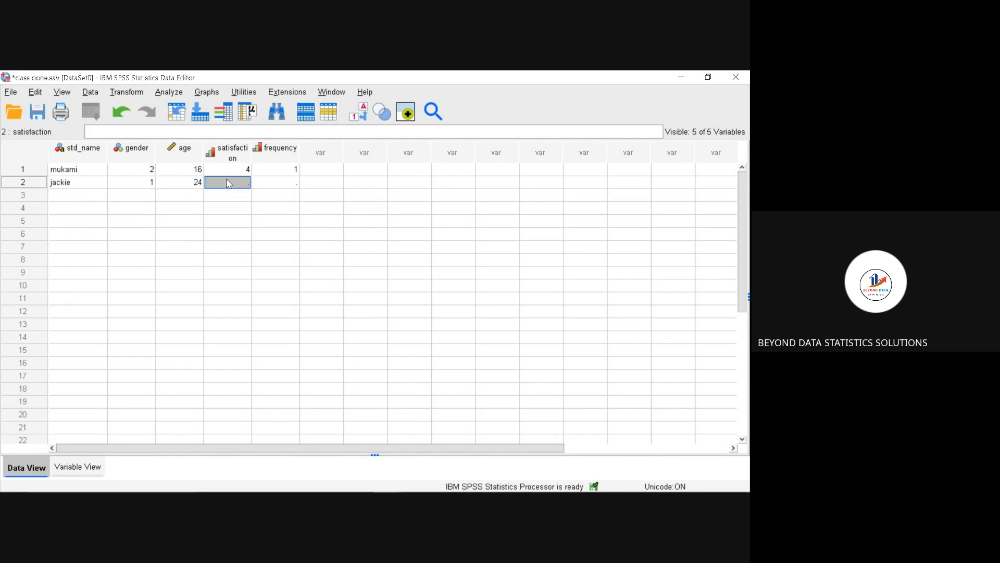
pyautogui.write('3')
pyautogui.click(263, 185)
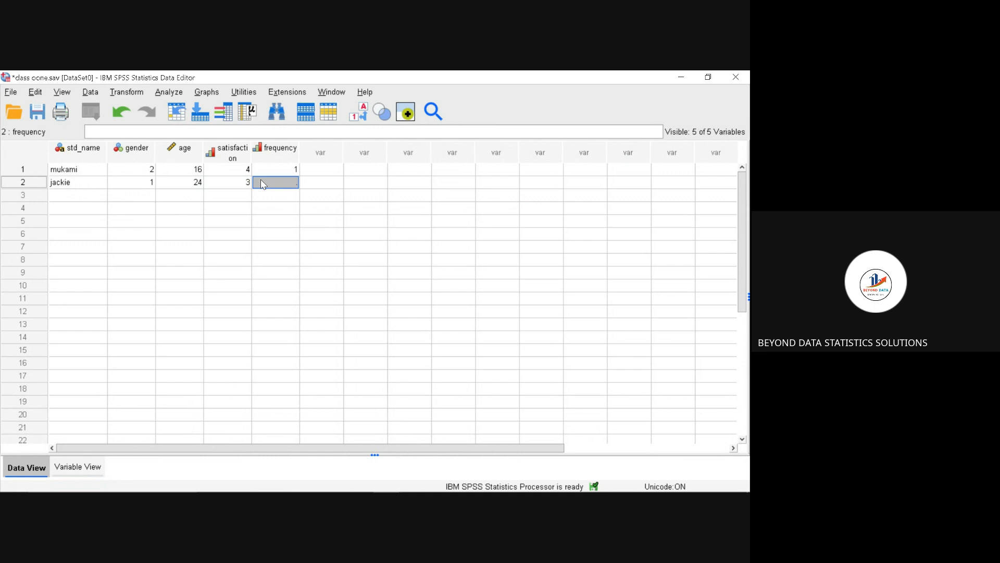
pyautogui.write('2')
# Start the third case by entering the student's first name, gender code 3 and age 10
pyautogui.click(101, 196)
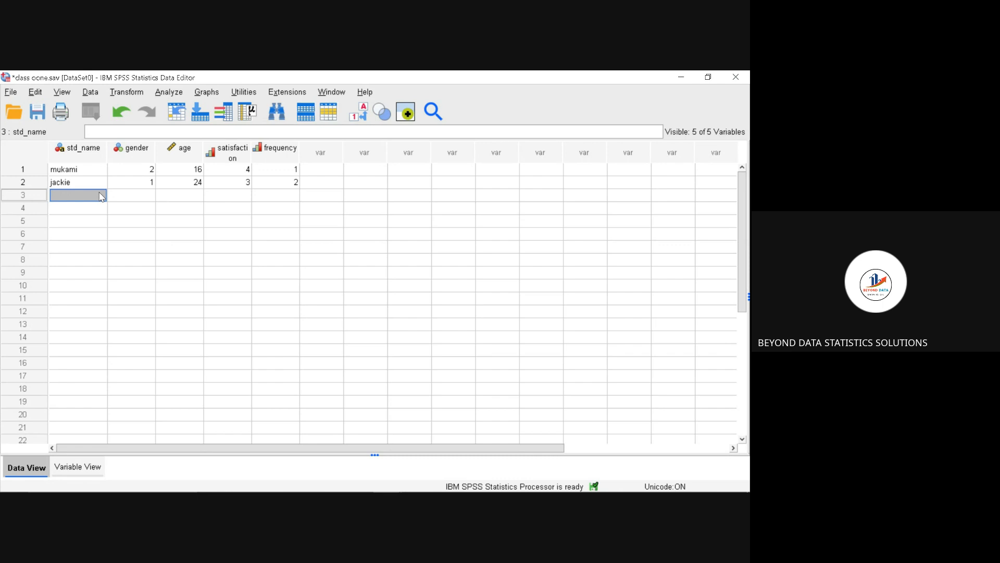
pyautogui.write('sarah')
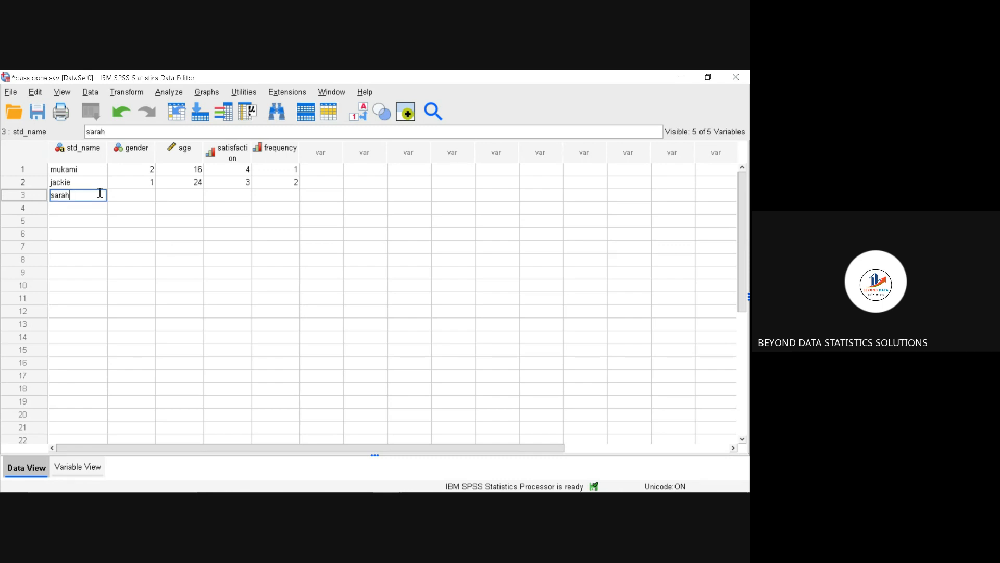
pyautogui.click(135, 197)
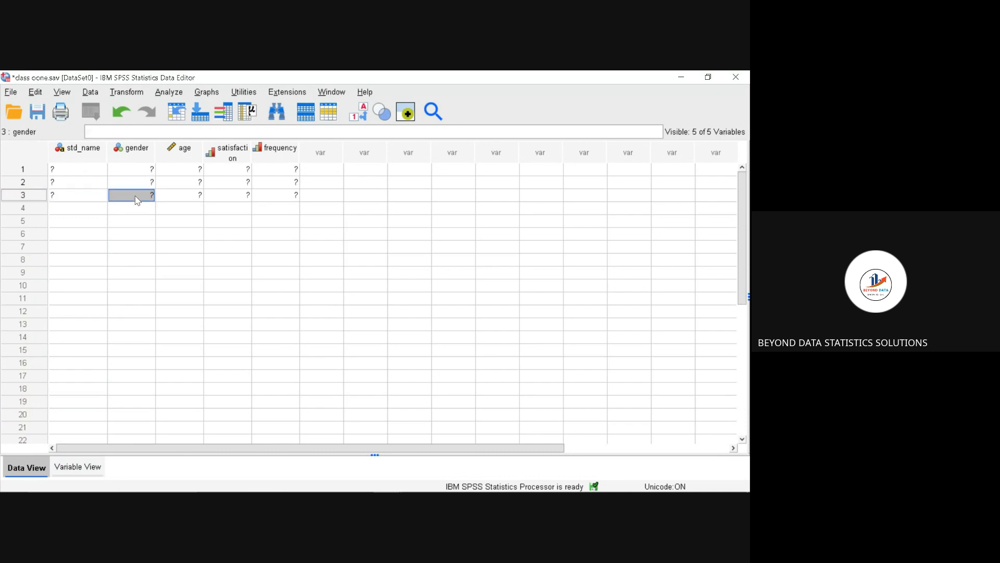
pyautogui.write('3')
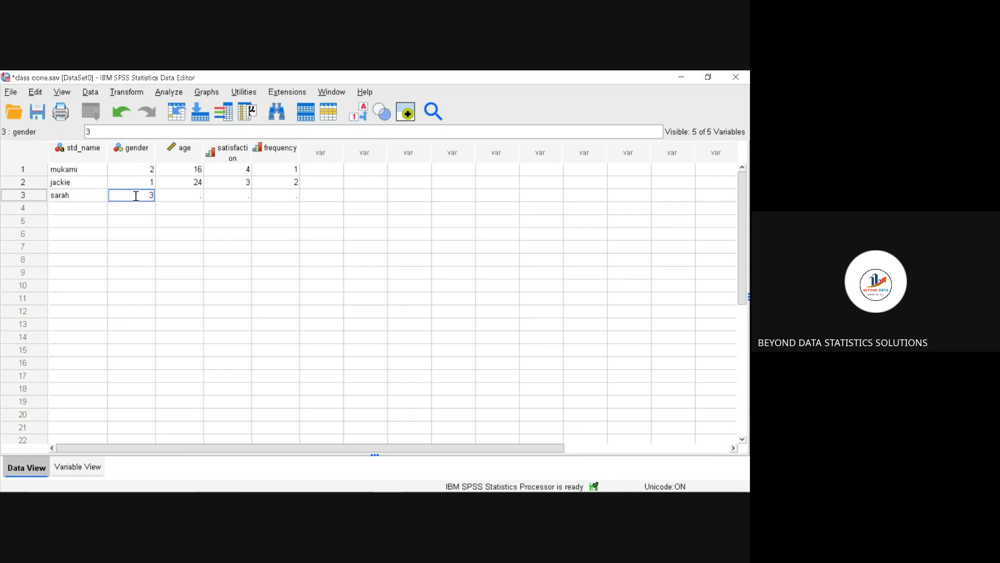
pyautogui.click(175, 201)
pyautogui.write('10')
# Complete the third case with satisfaction 1 and frequency 3
pyautogui.click(226, 198)
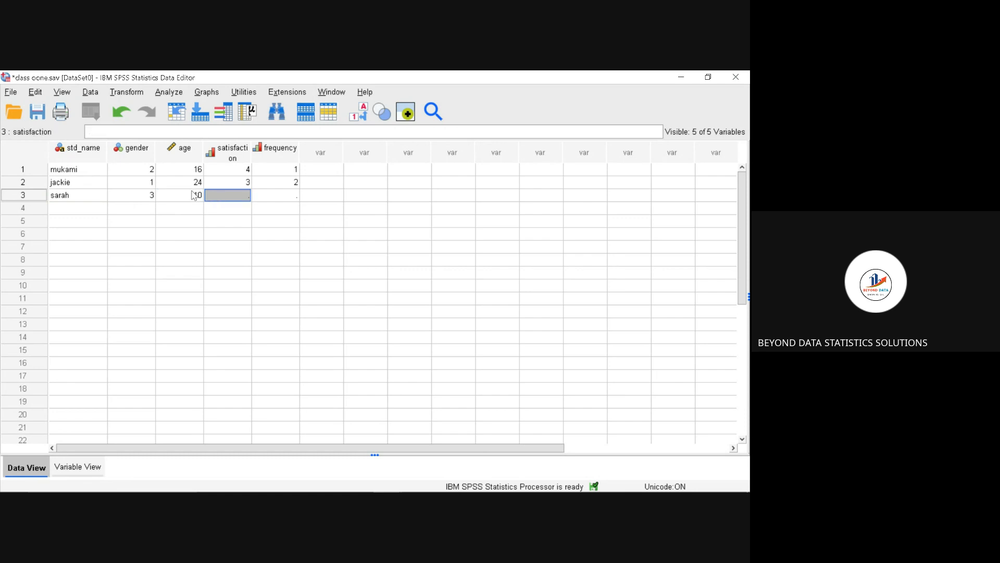
pyautogui.moveTo(300, 491)
pyautogui.click(265, 195)
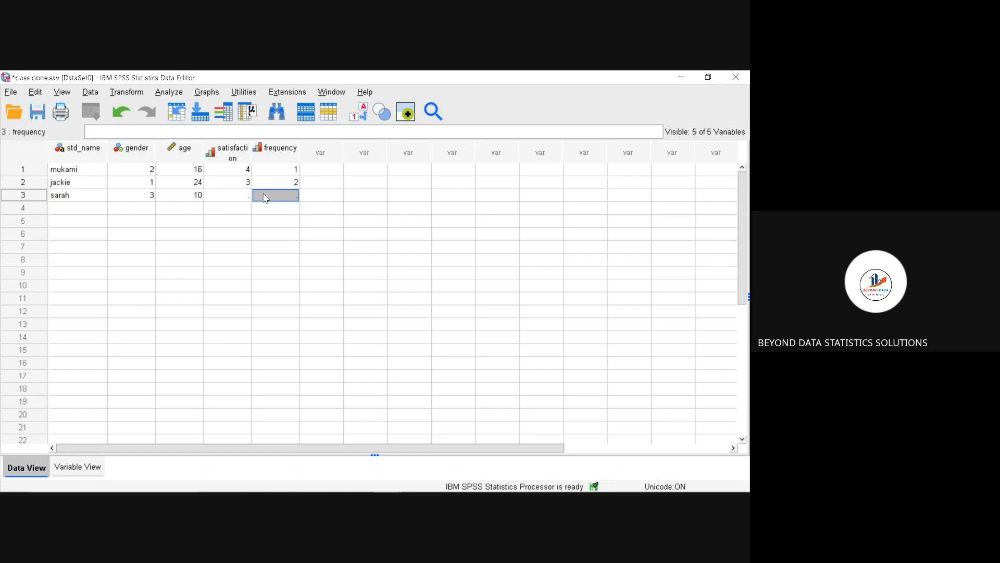
pyautogui.click(233, 196)
pyautogui.write('1')
pyautogui.click(274, 197)
pyautogui.write('3')
# Enter the fourth case with the student's first name, gender 1, age 15, satisfaction 5 and frequency 4
pyautogui.click(89, 208)
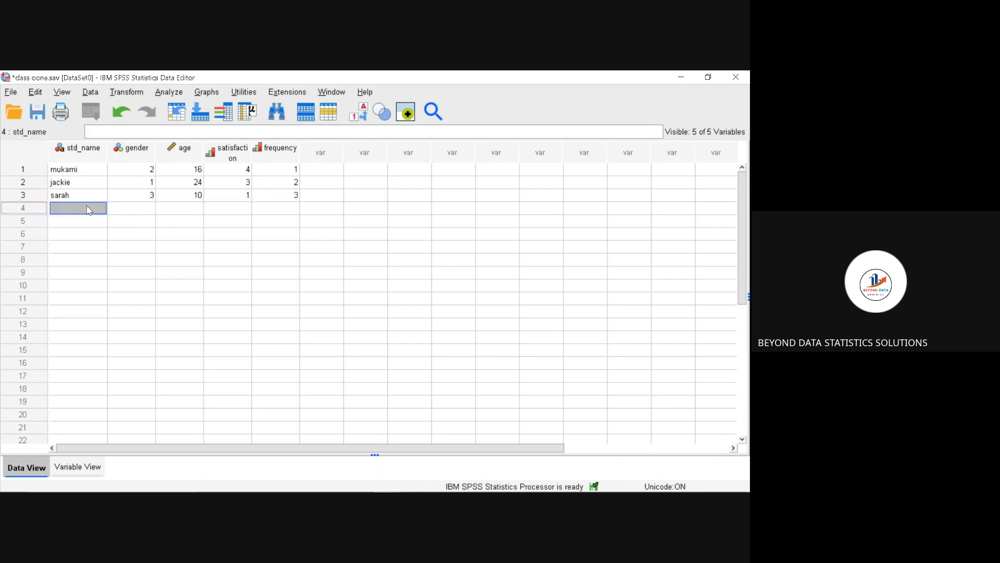
pyautogui.write('james')
pyautogui.click(130, 211)
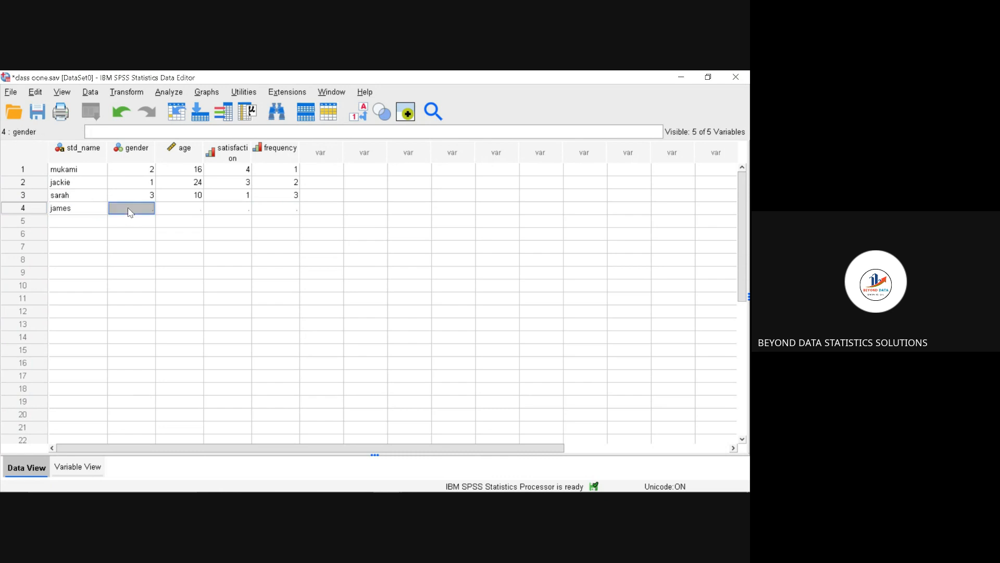
pyautogui.write('1')
pyautogui.click(186, 211)
pyautogui.write('15')
pyautogui.click(221, 211)
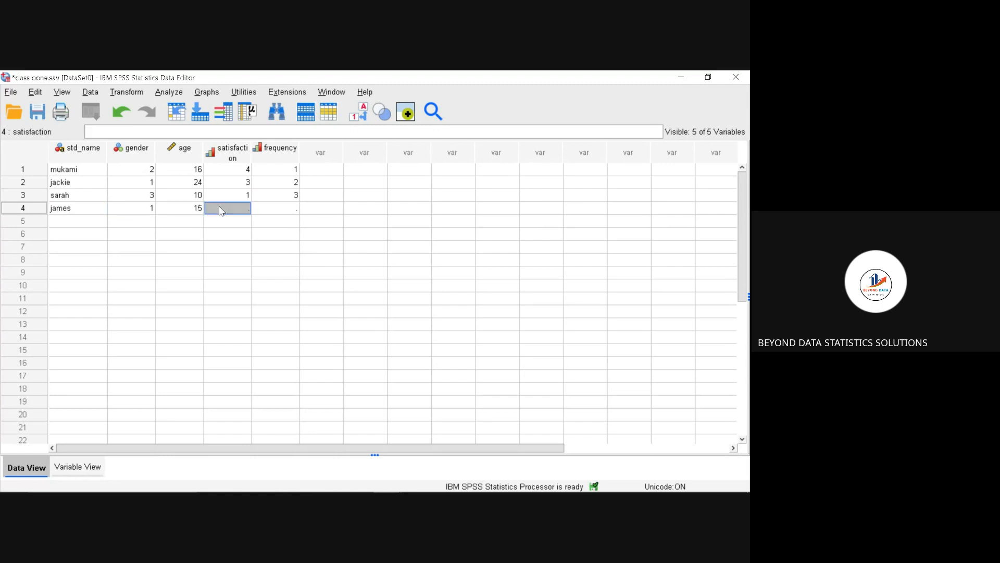
pyautogui.write('5')
pyautogui.click(275, 209)
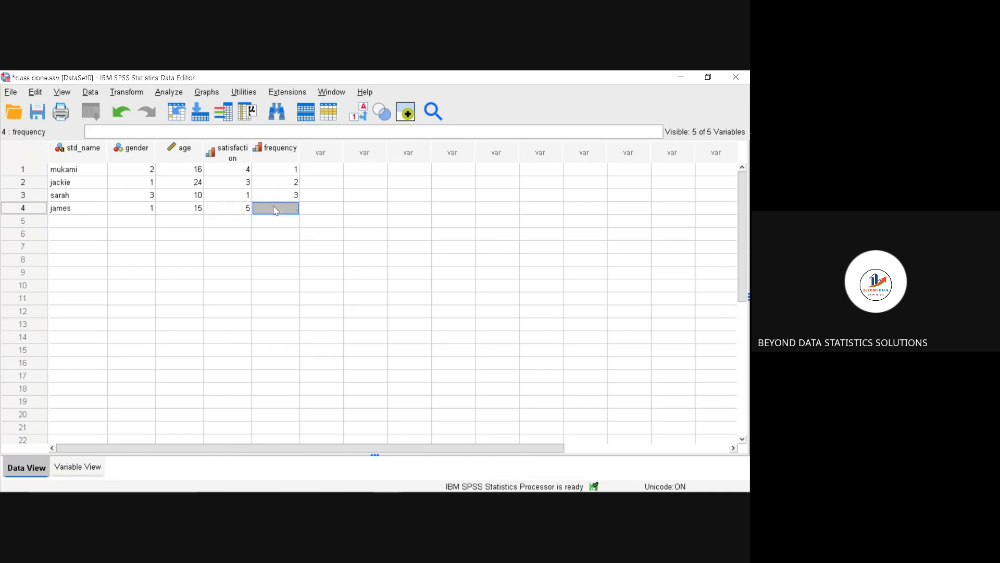
pyautogui.write('4')
# Start the fifth case by entering the student's first name and gender code 4
pyautogui.click(101, 223)
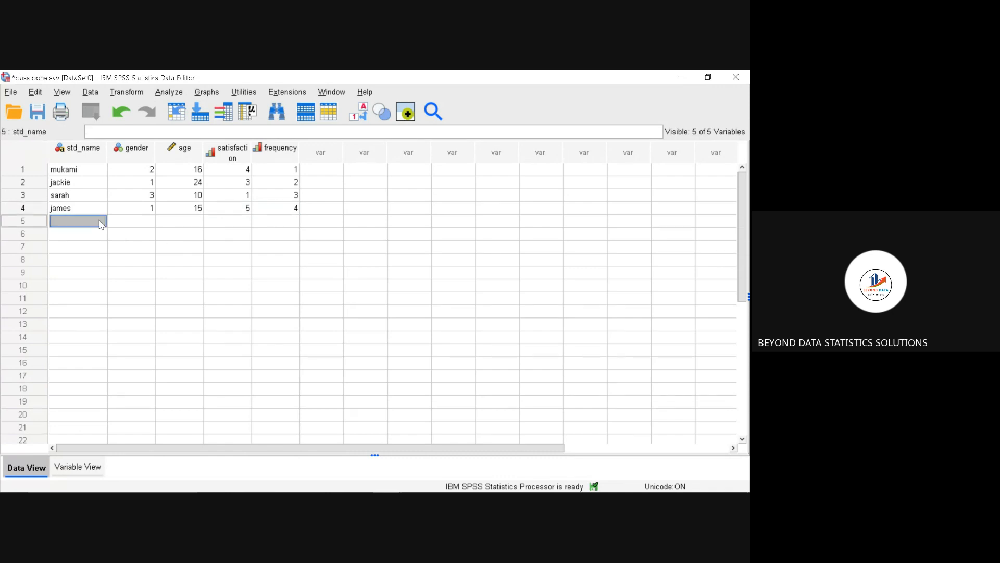
pyautogui.write('keith')
pyautogui.click(128, 227)
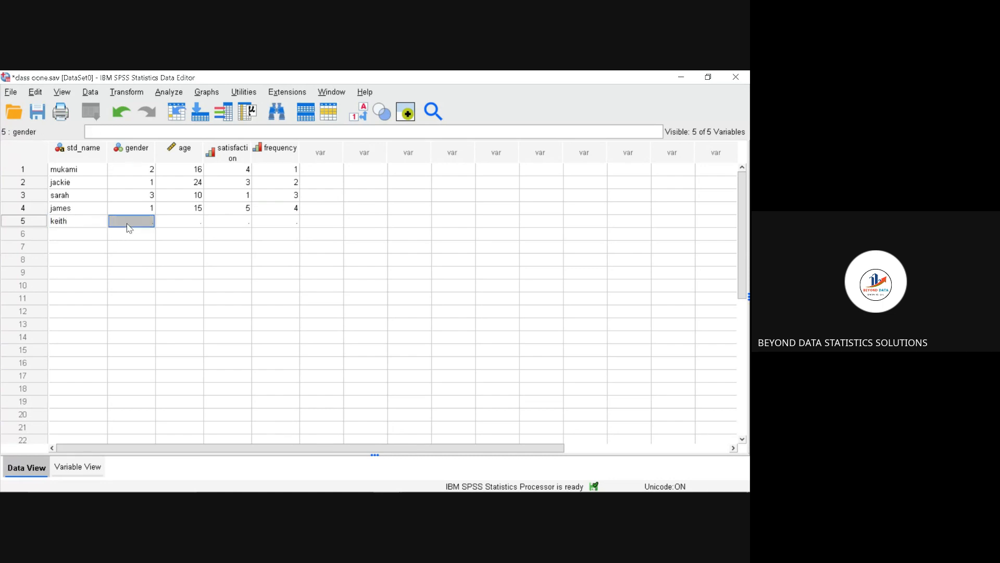
pyautogui.write('1')
pyautogui.moveTo(234, 491)
pyautogui.moveTo(387, 480)
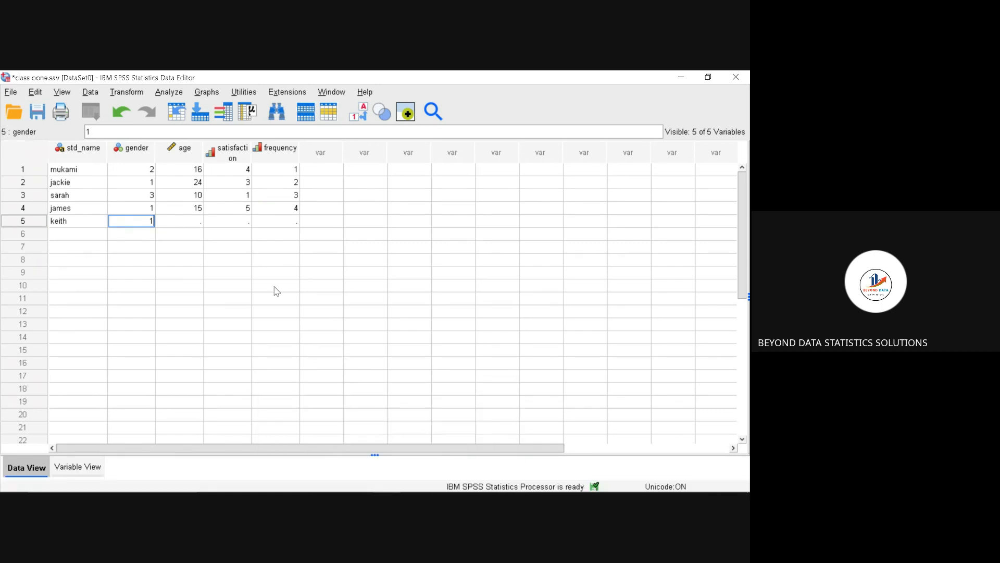
pyautogui.press('Delete')
pyautogui.click(173, 225)
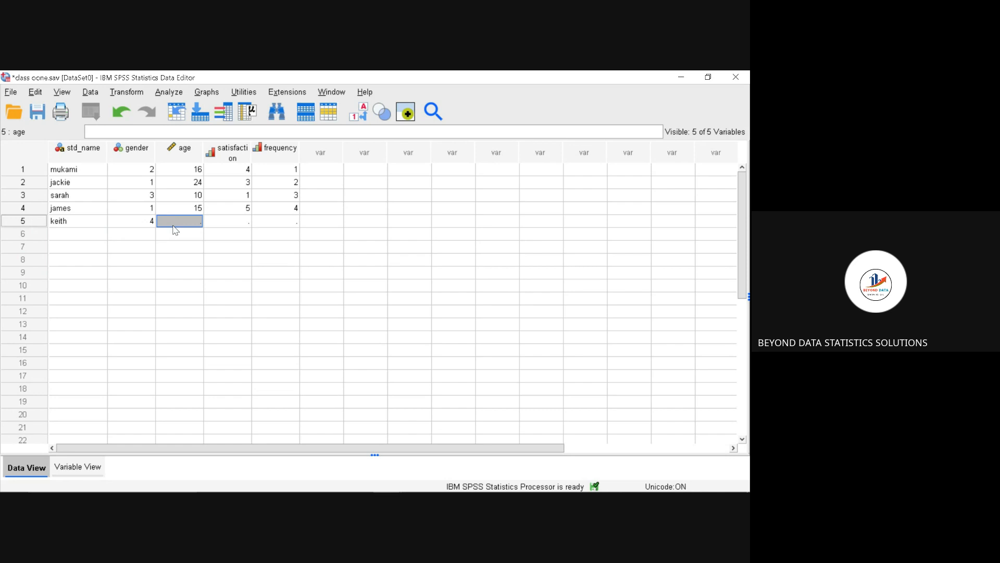
# Complete the fifth case with age 25, satisfaction 6 and frequency 7
pyautogui.write('25')
pyautogui.click(211, 228)
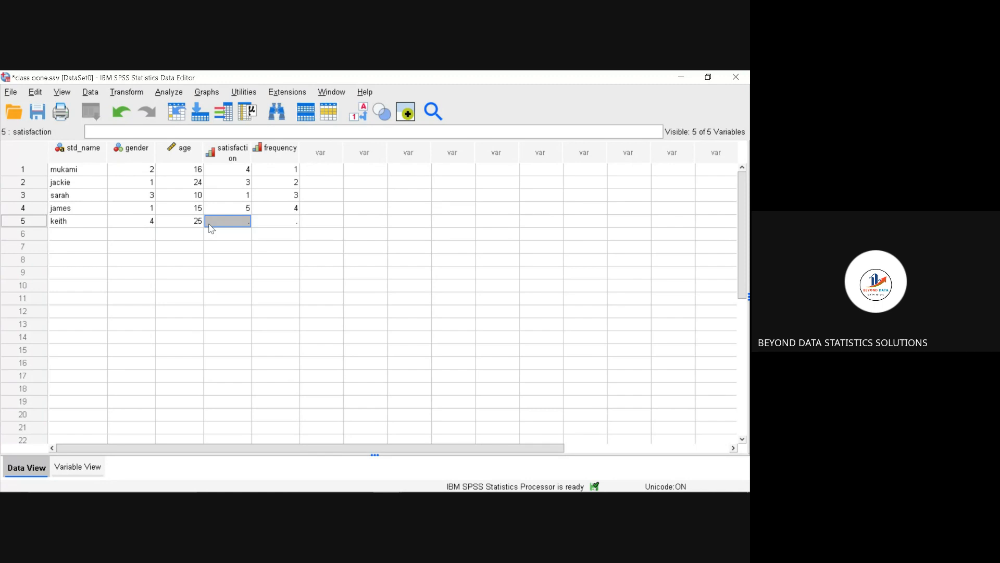
pyautogui.write('6')
pyautogui.click(264, 224)
pyautogui.write('7')
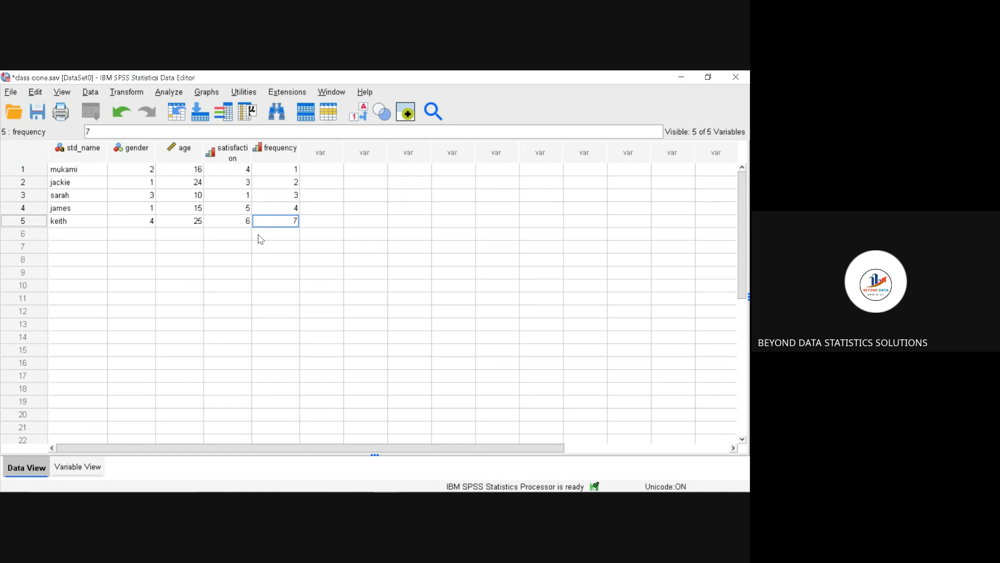
pyautogui.click(260, 239)
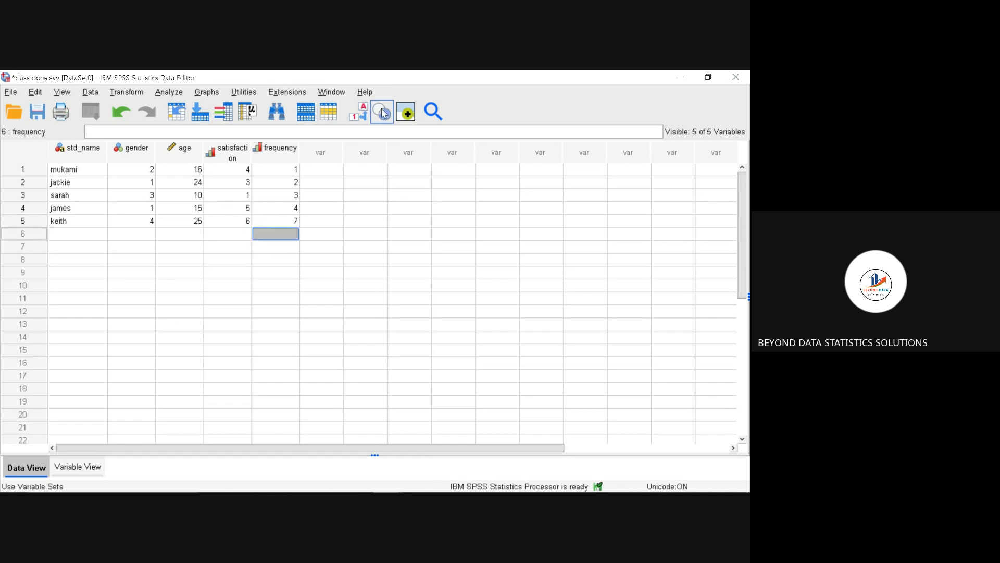
# Display value labels instead of codes in the data, and change the fifth case's gender to code 2
pyautogui.click(362, 113)
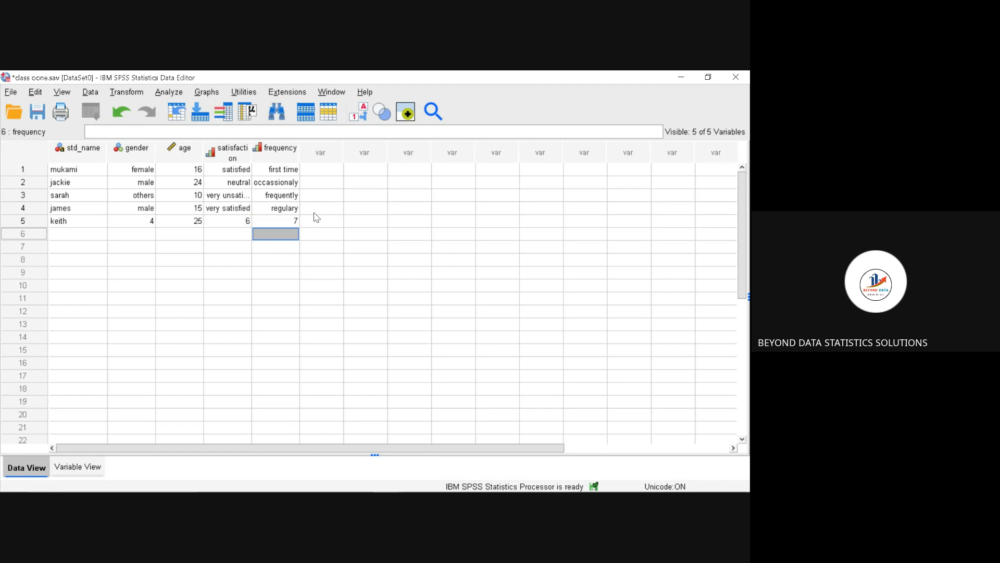
pyautogui.click(145, 222)
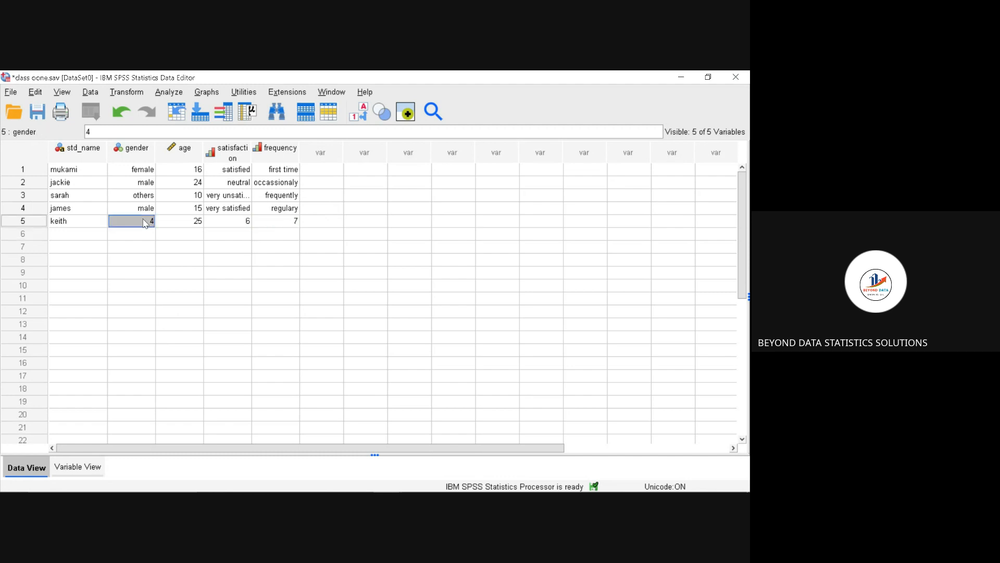
pyautogui.doubleClick(145, 221)
pyautogui.write('2')
pyautogui.click(187, 223)
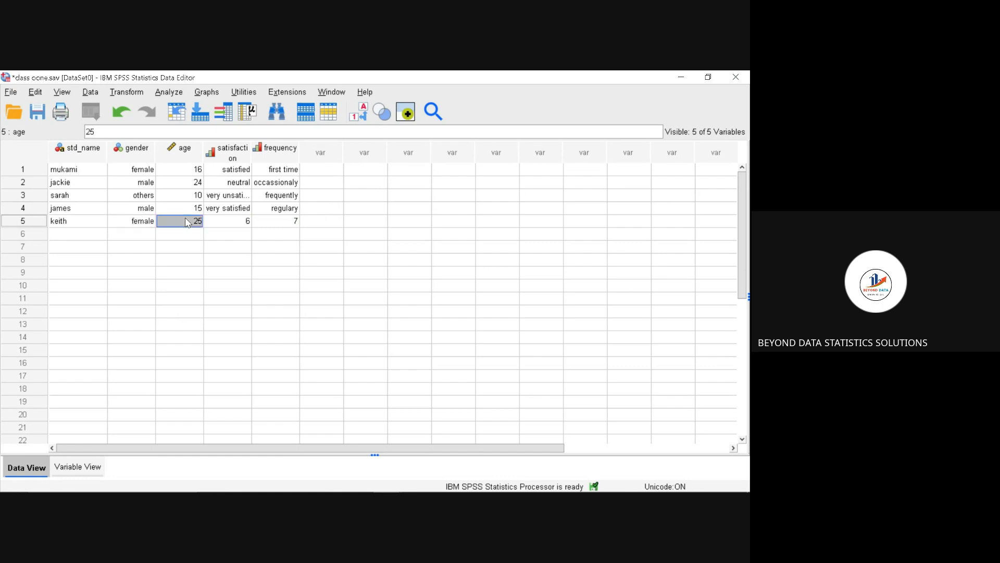
# Change the fifth case's satisfaction to code 3 and its frequency to code 1
pyautogui.click(214, 224)
pyautogui.click(214, 221)
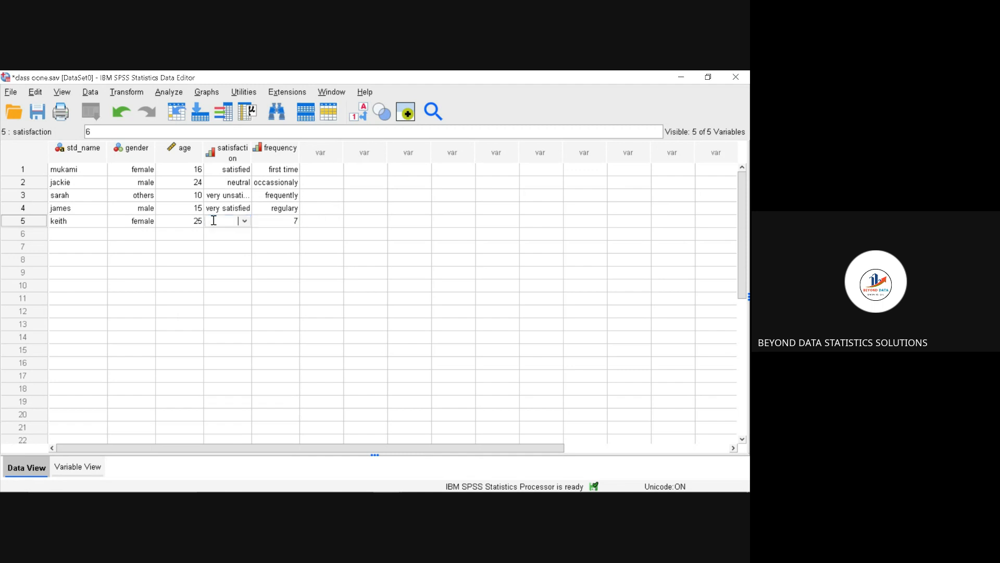
pyautogui.write('3')
pyautogui.click(282, 223)
pyautogui.click(281, 219)
pyautogui.write('1')
pyautogui.click(282, 234)
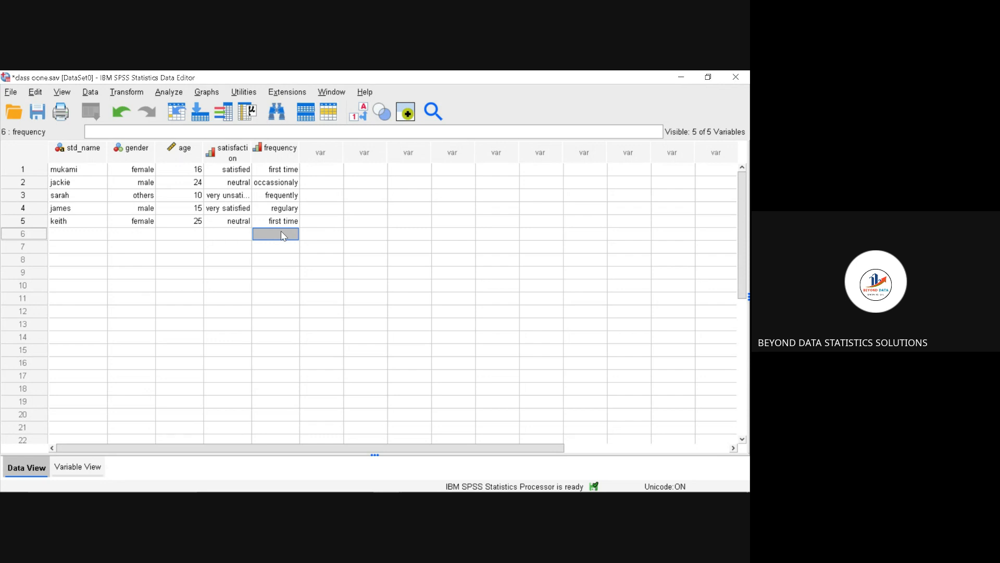
# Create a simple legacy bar chart summarizing groups of cases, with class attendance frequency on the category axis and bars showing N of cases
pyautogui.click(208, 92)
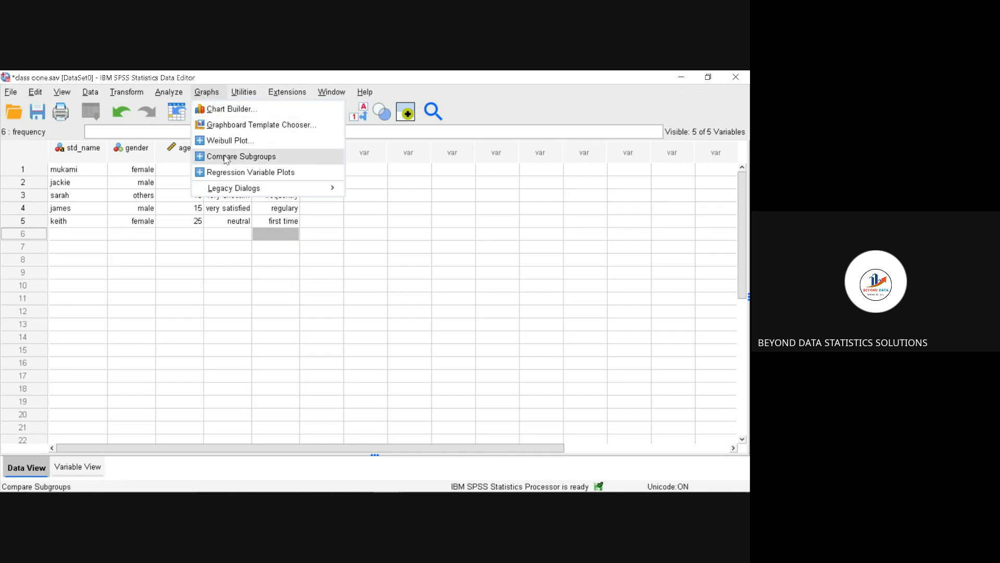
pyautogui.moveTo(235, 190)
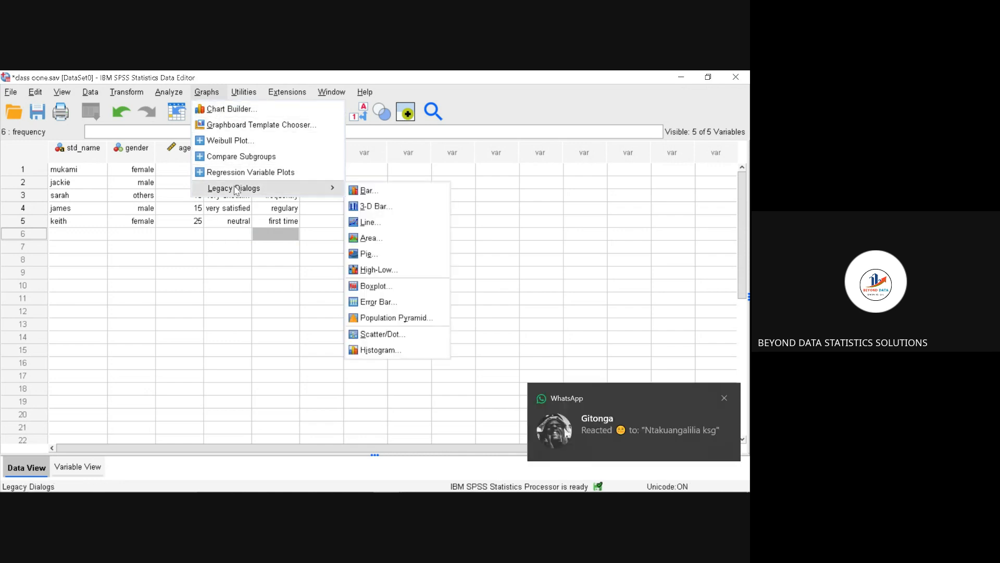
pyautogui.click(369, 196)
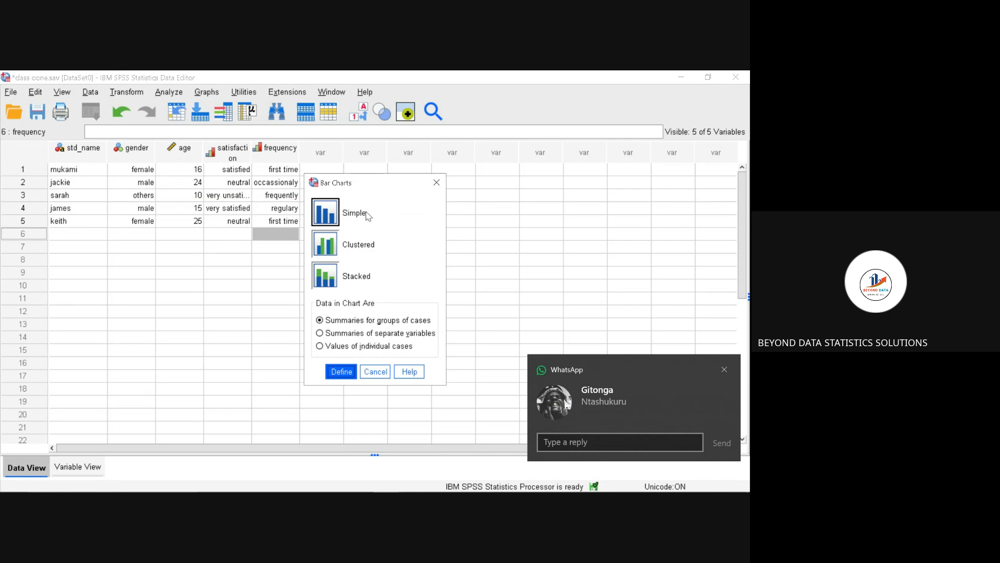
pyautogui.click(336, 375)
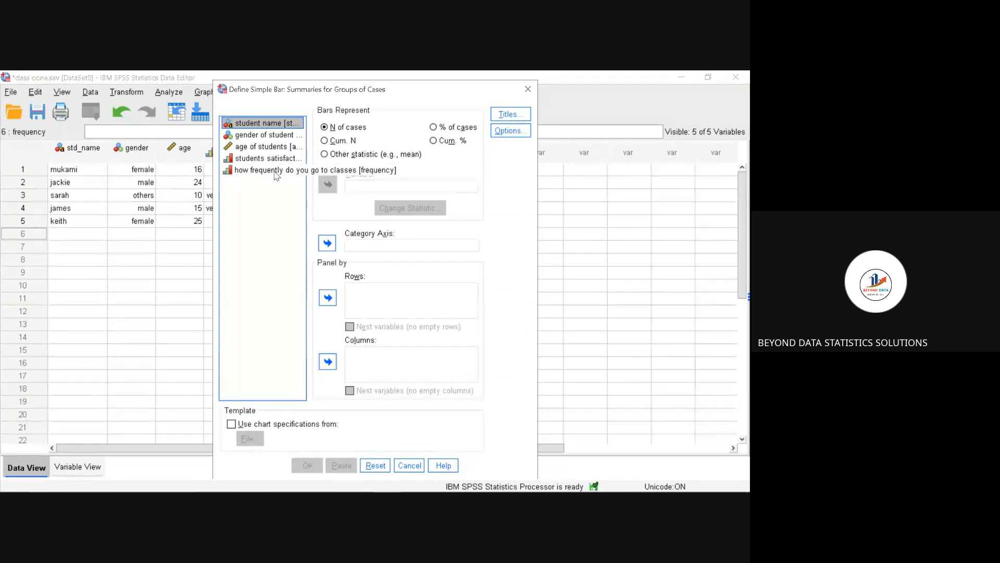
pyautogui.moveTo(276, 172); pyautogui.dragTo(349, 249)
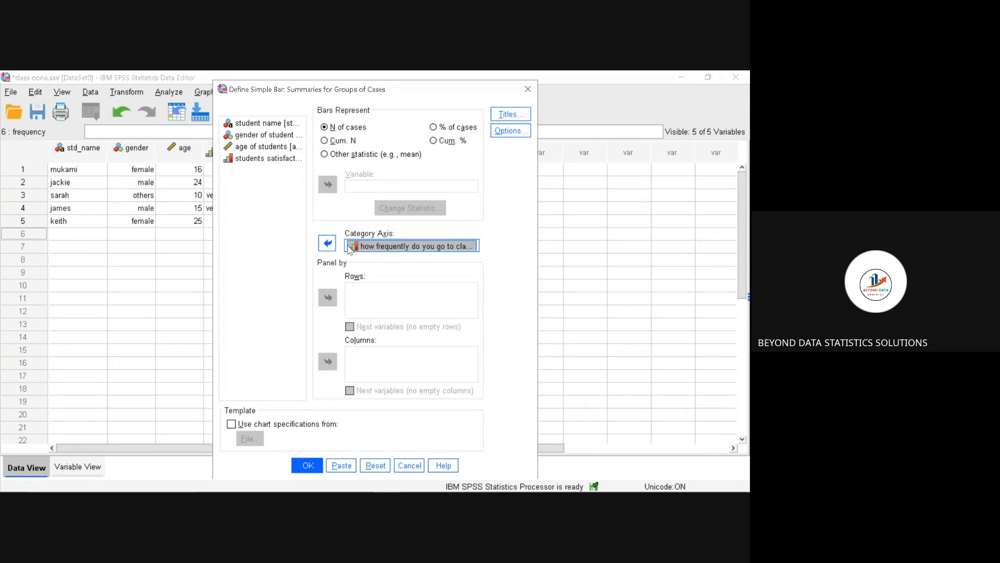
pyautogui.click(306, 468)
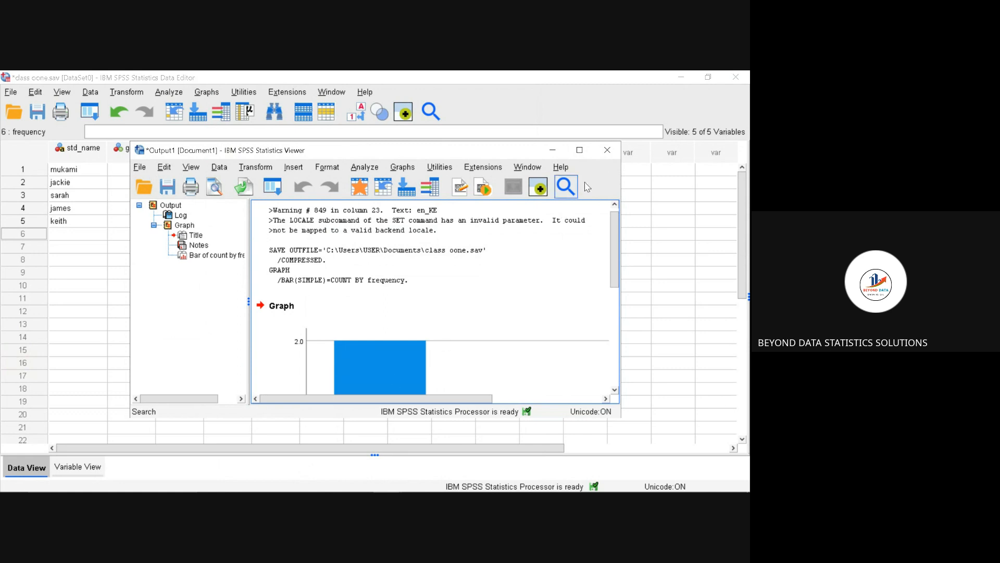
# Maximize the output viewer and examine the whole bar chart of how frequently students go to classes
pyautogui.click(580, 152)
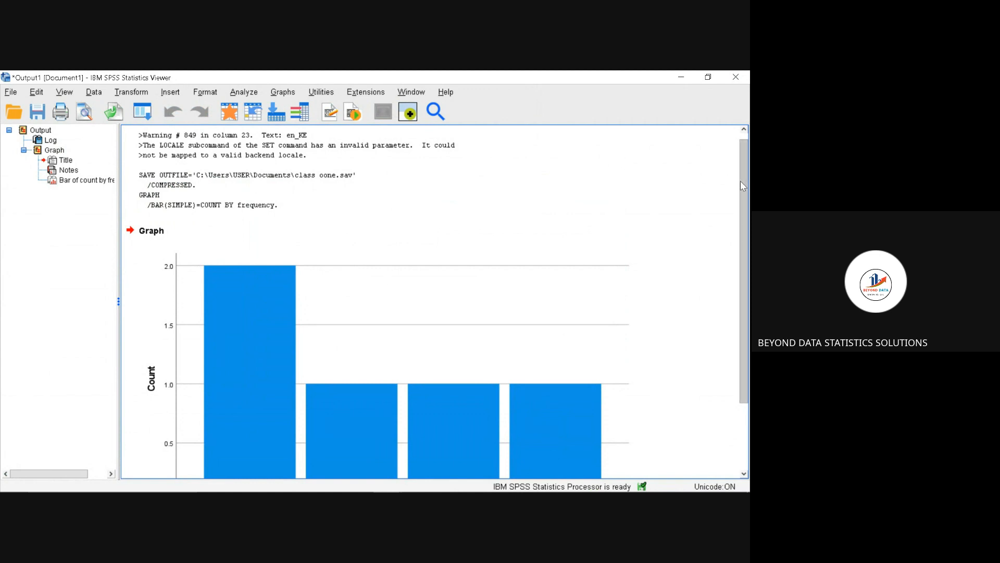
pyautogui.moveTo(742, 186); pyautogui.dragTo(735, 252)
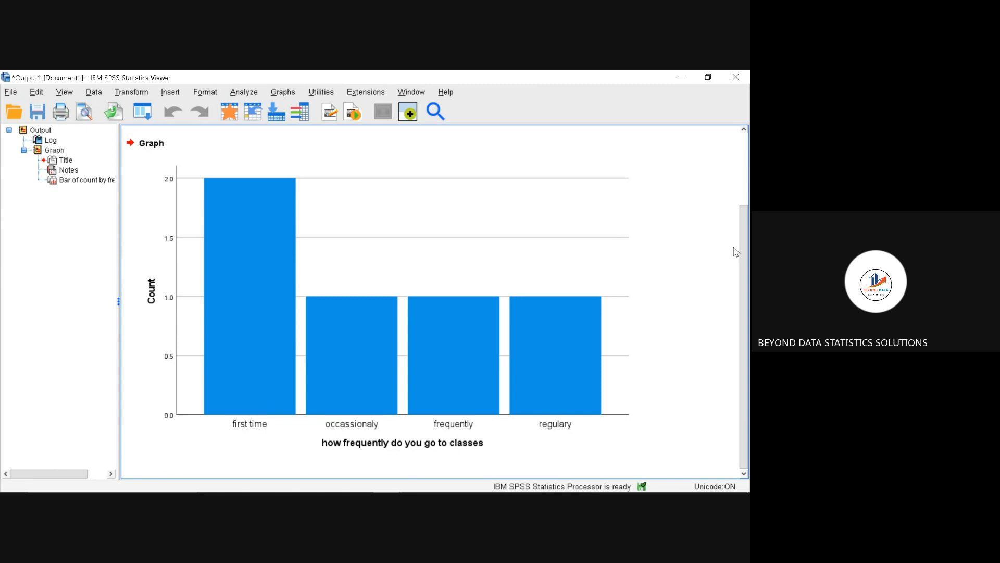
pyautogui.click(584, 303)
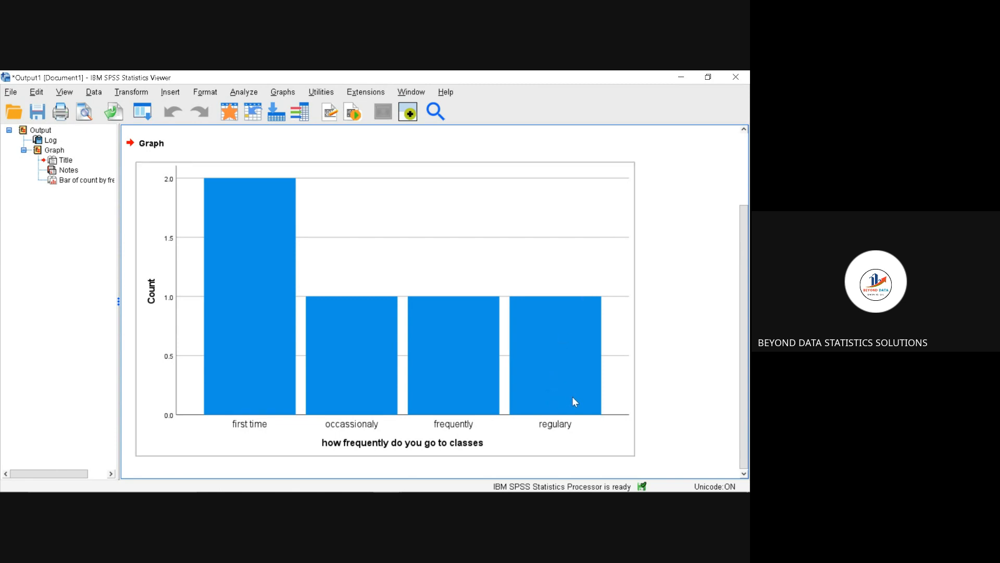
pyautogui.click(649, 405)
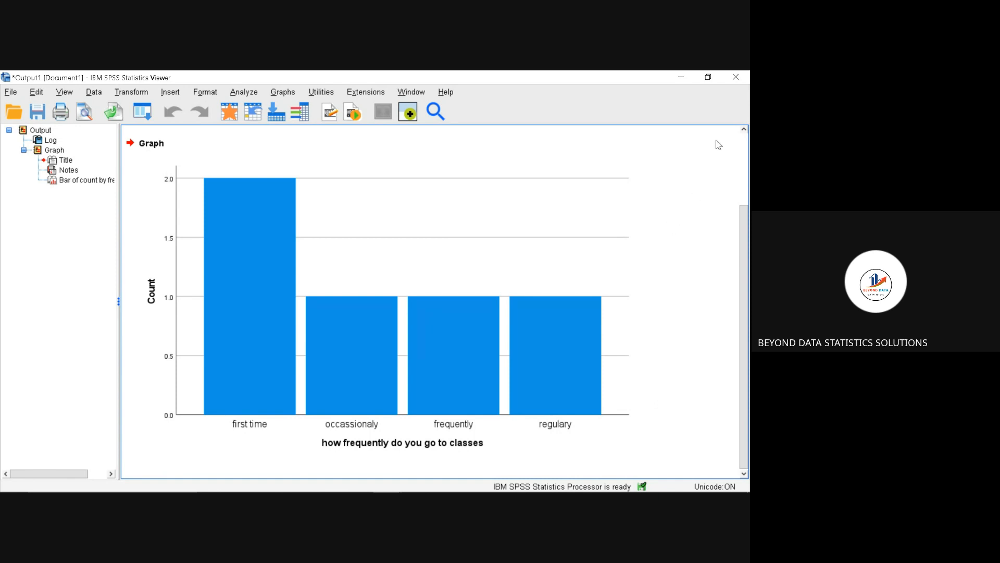
# Close the output viewer without saving its contents and minimize the data editor
pyautogui.click(741, 82)
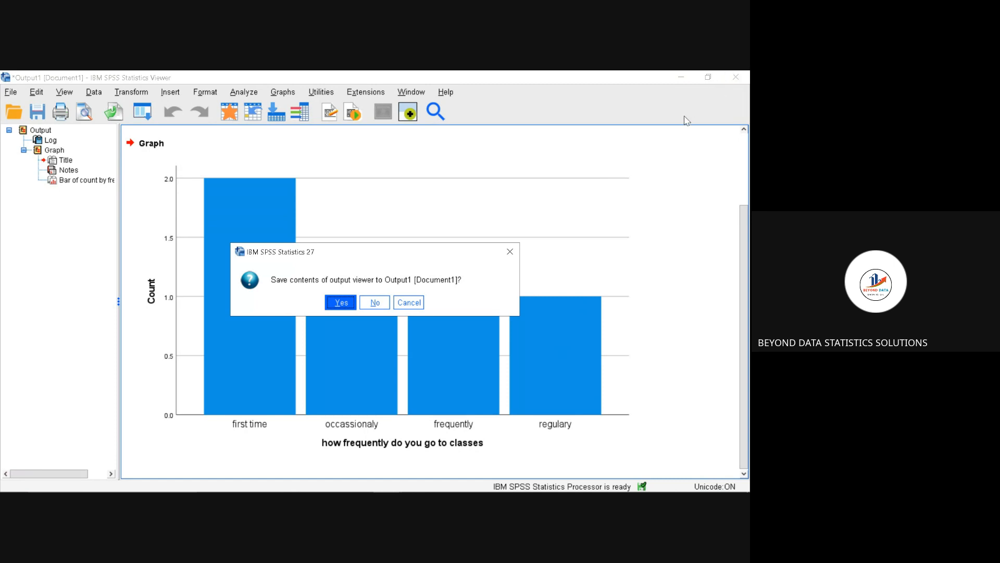
pyautogui.click(375, 304)
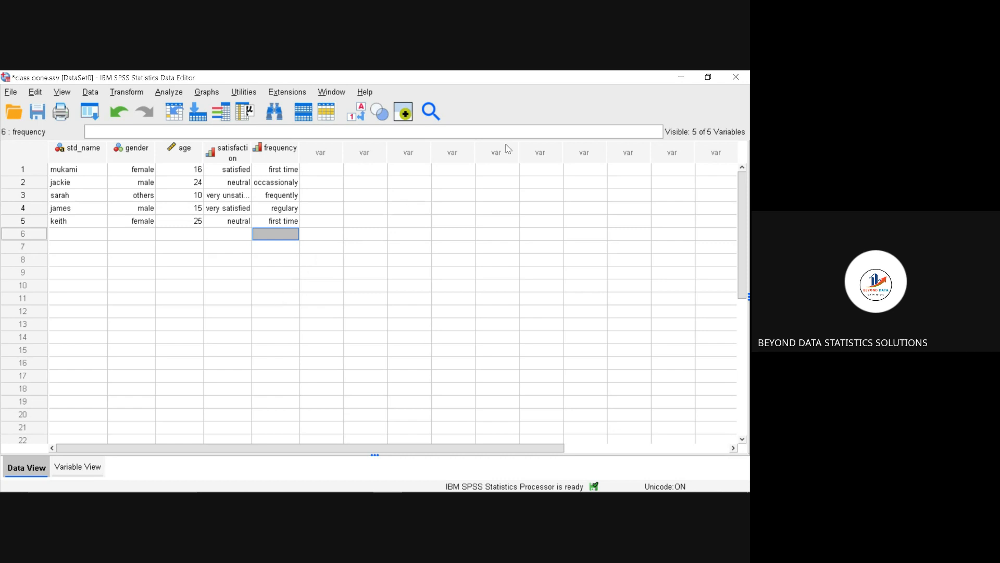
pyautogui.click(680, 78)
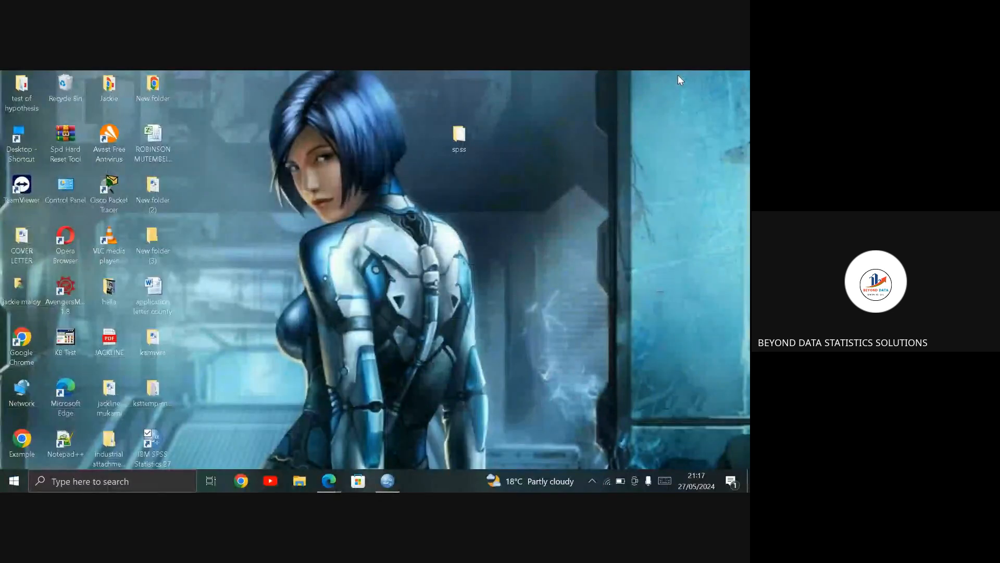